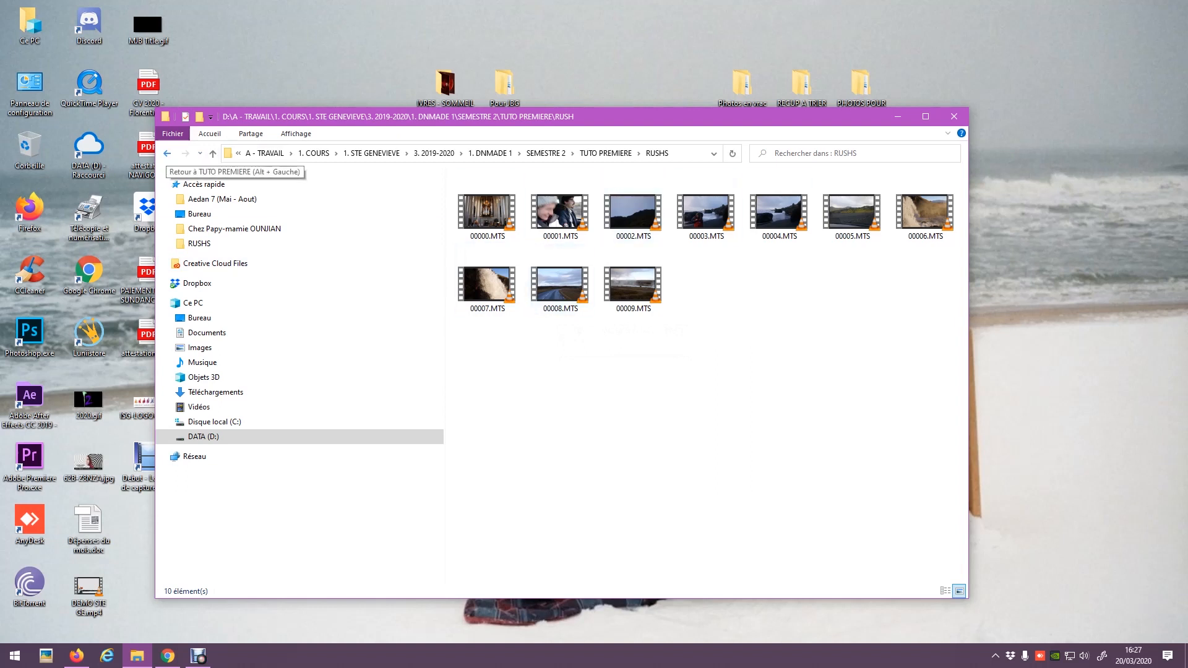
# Check the RUSHS clips, then list the two MP3 tracks in AUDIO and bring up Firefox.
pyautogui.click(167, 153)
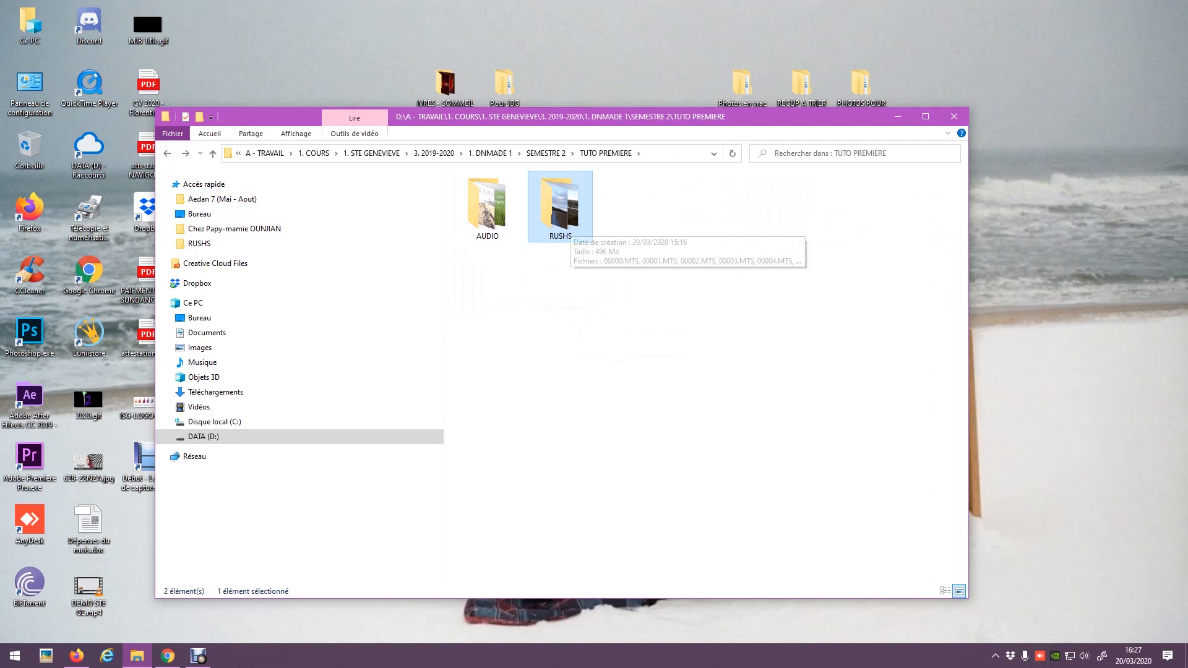
pyautogui.doubleClick(560, 223)
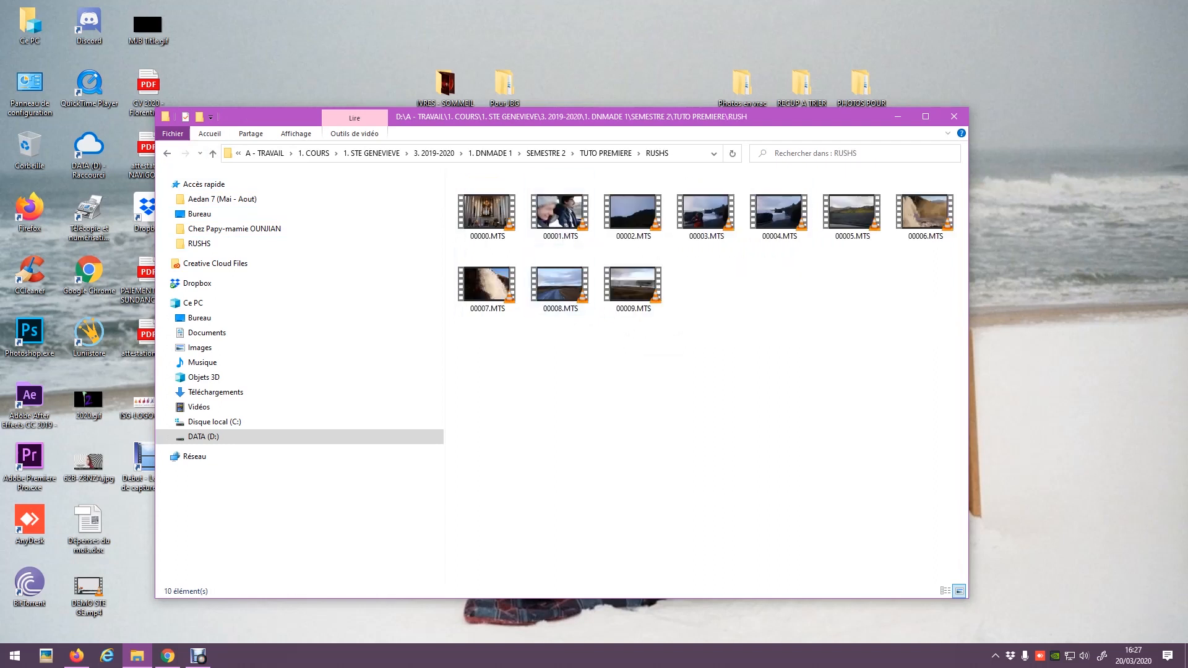
pyautogui.click(167, 153)
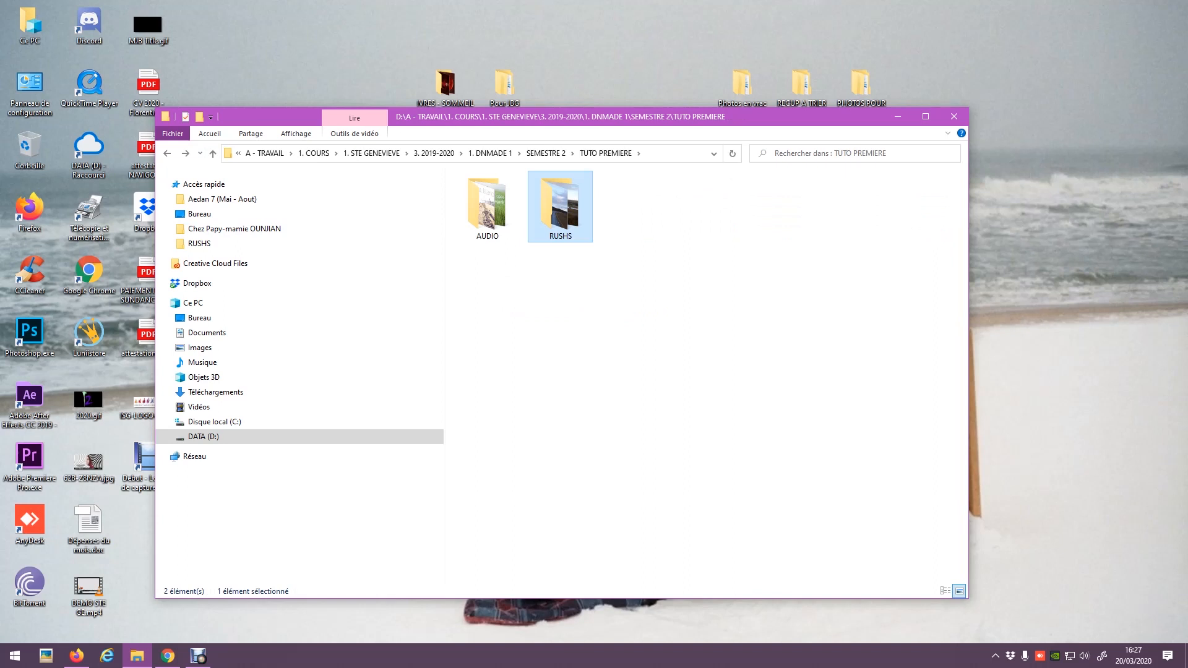
pyautogui.doubleClick(487, 207)
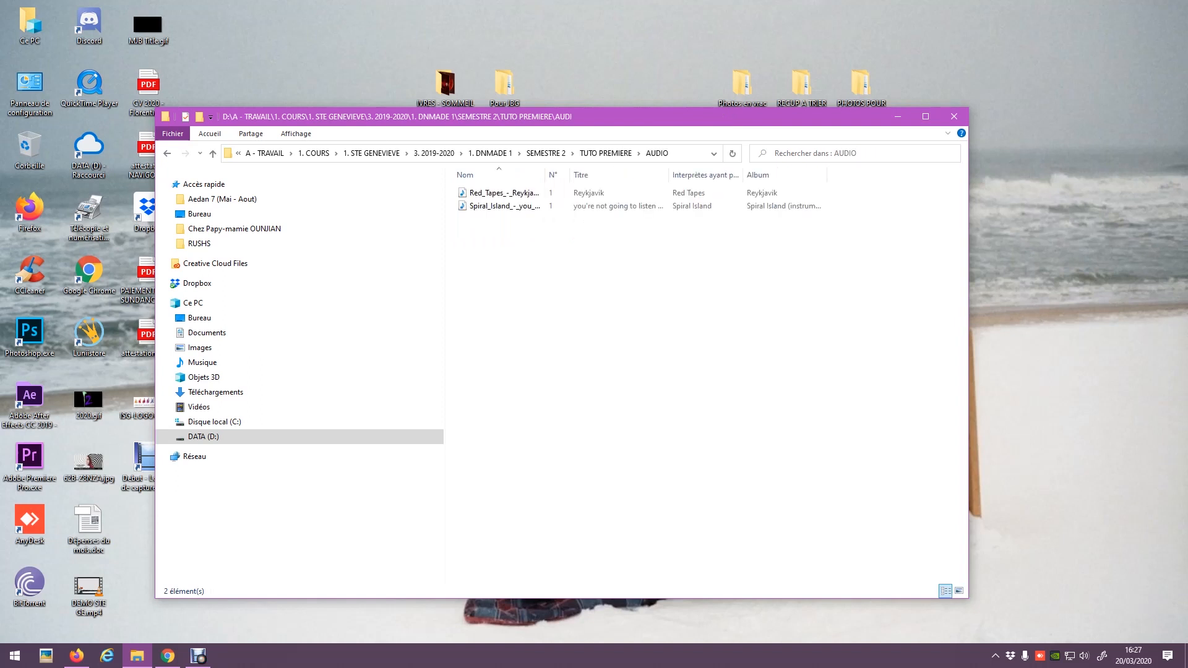
pyautogui.moveTo(544, 175); pyautogui.dragTo(680, 175)
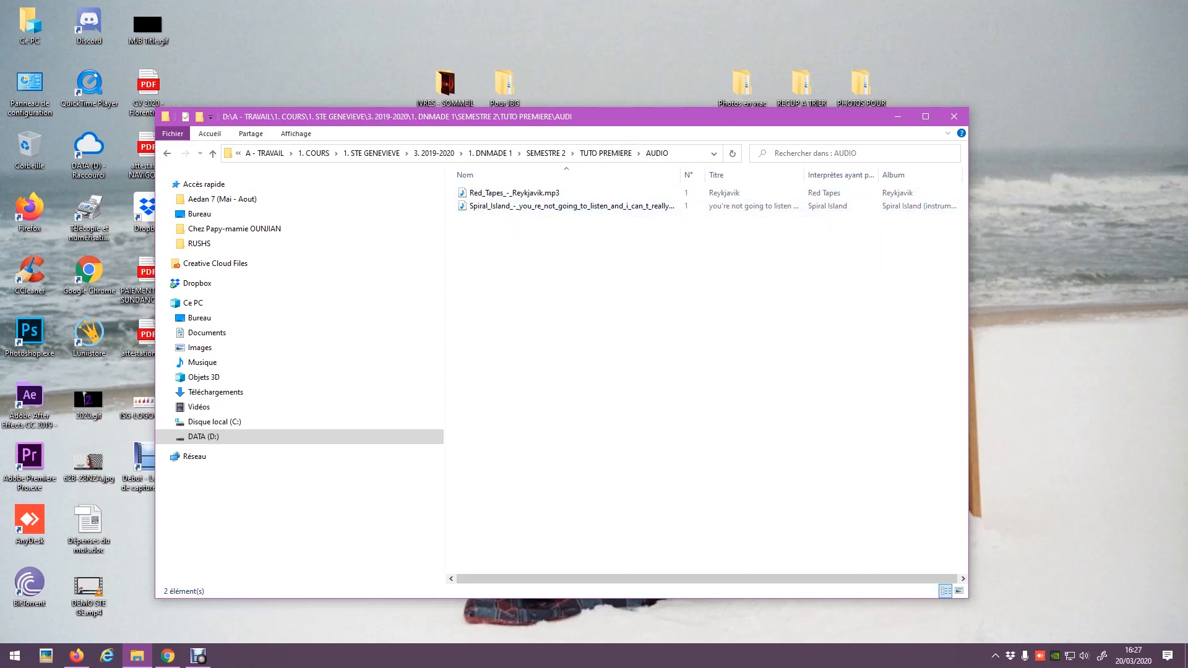
pyautogui.click(76, 656)
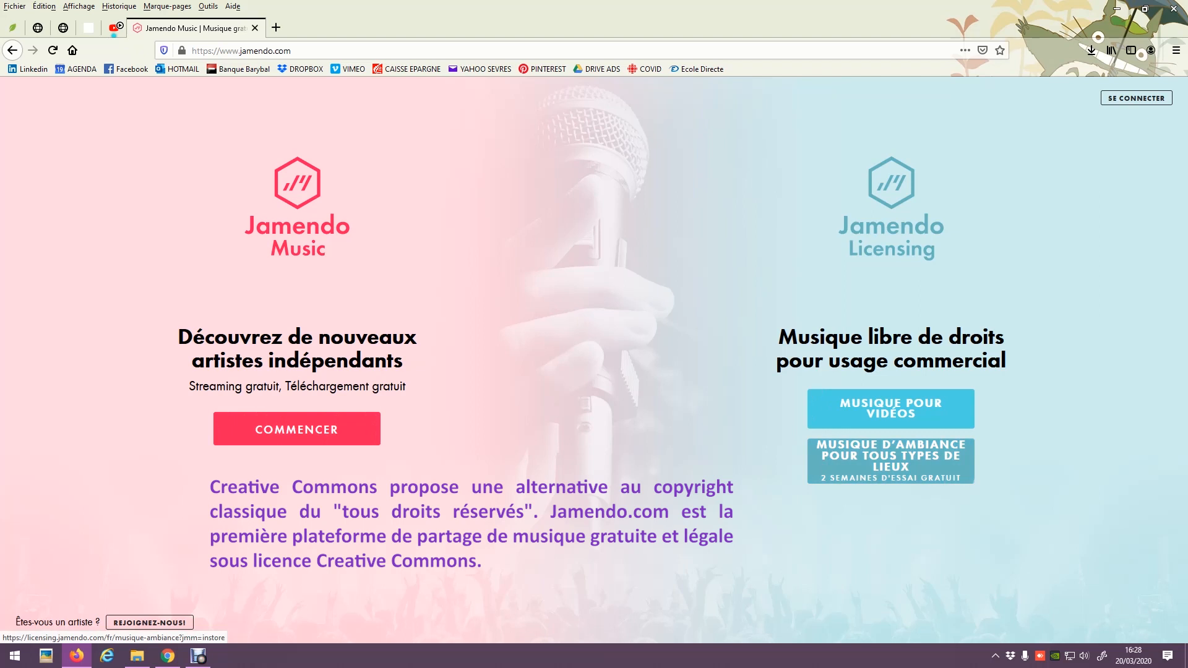
# Search Jamendo Music for 'Islande', preview Home of the Wondrous Spirits (Part III) and view its download options.
pyautogui.click(297, 429)
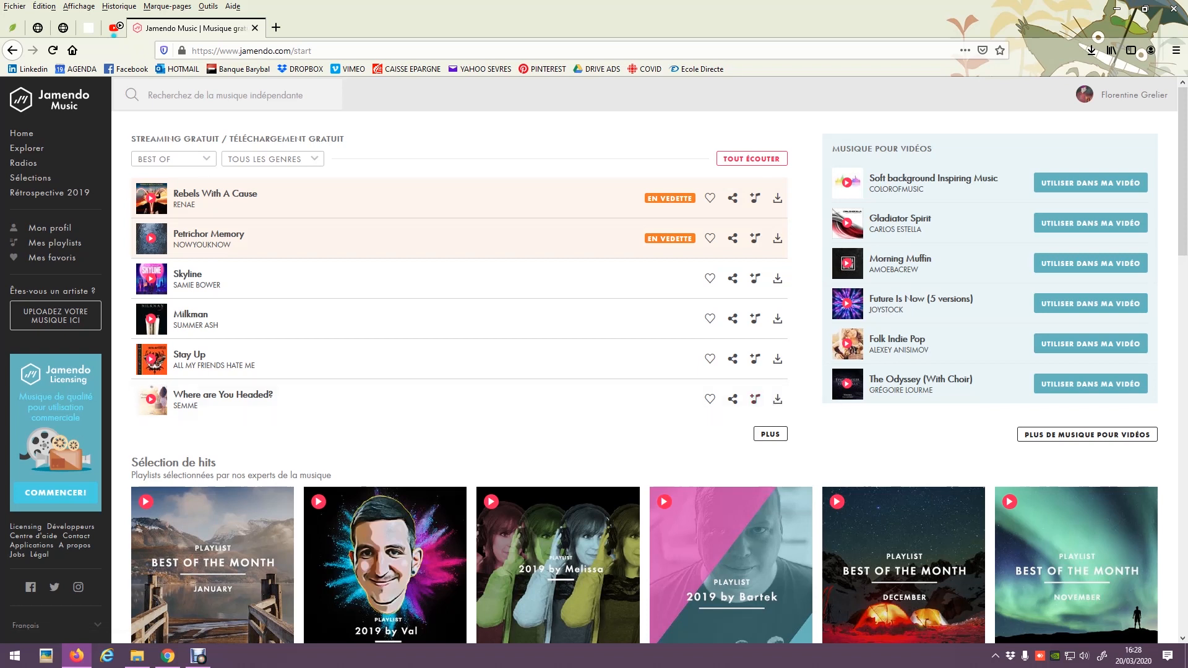
pyautogui.click(225, 95)
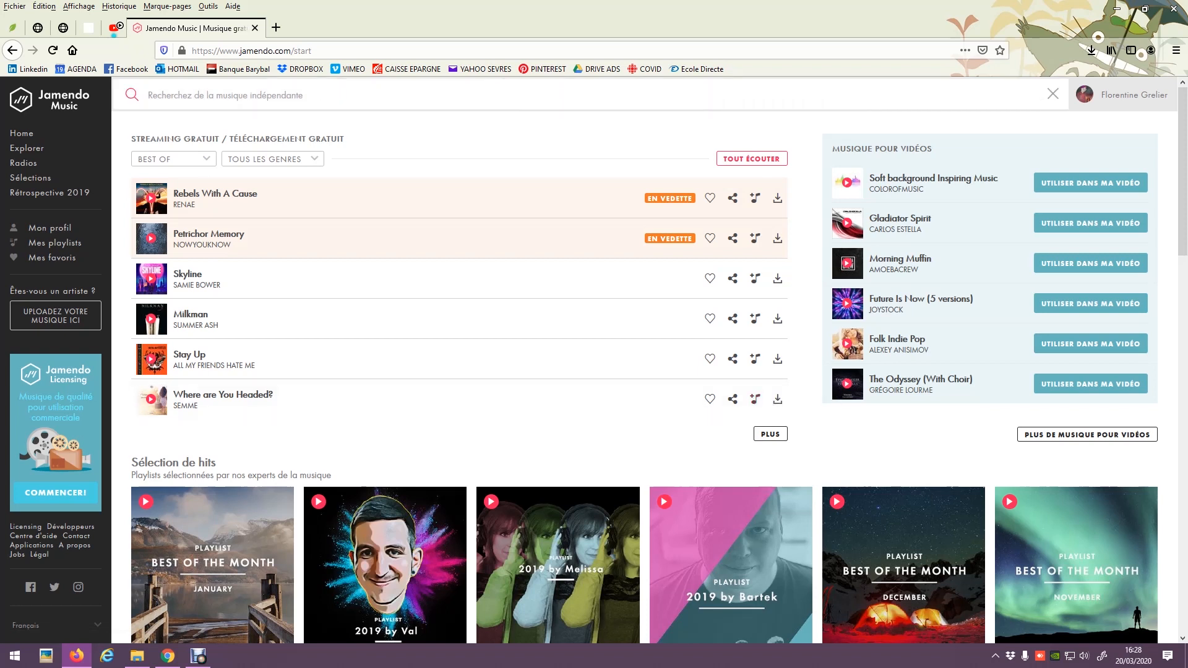
pyautogui.write('Islande')
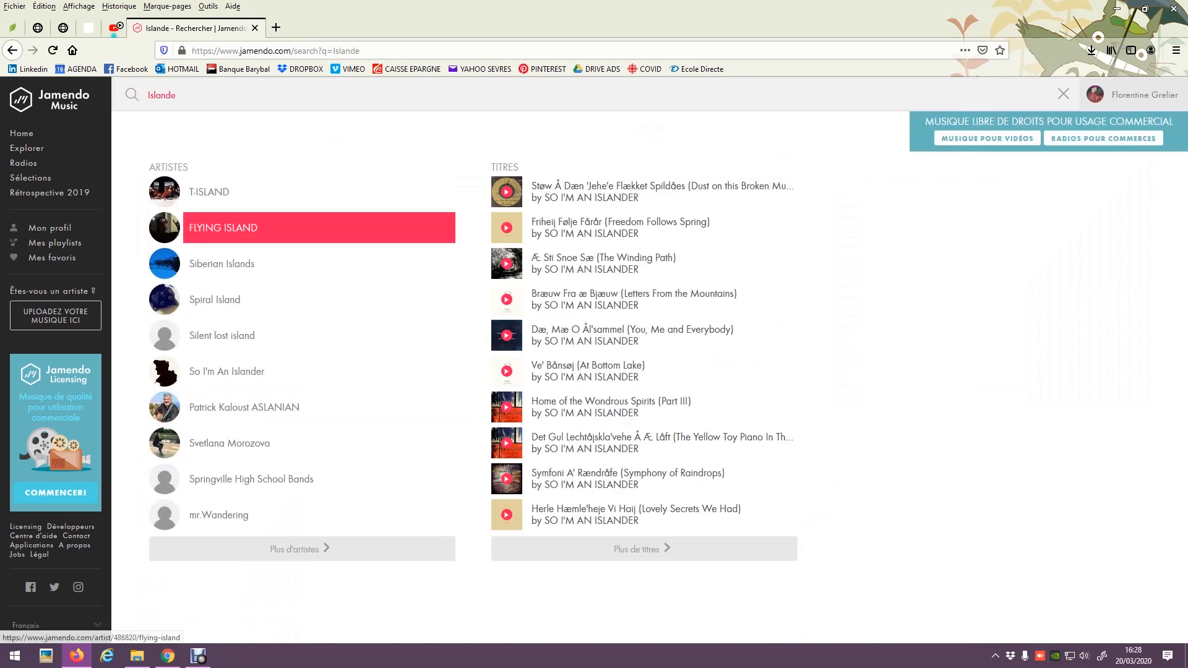
pyautogui.click(507, 407)
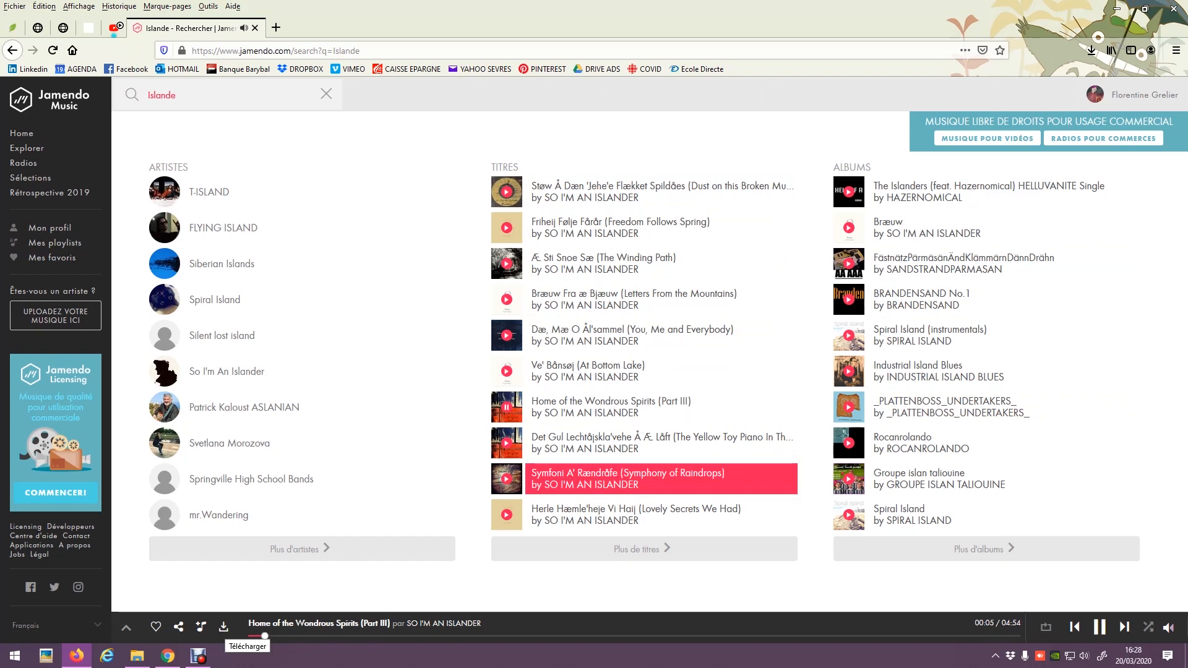
pyautogui.click(223, 627)
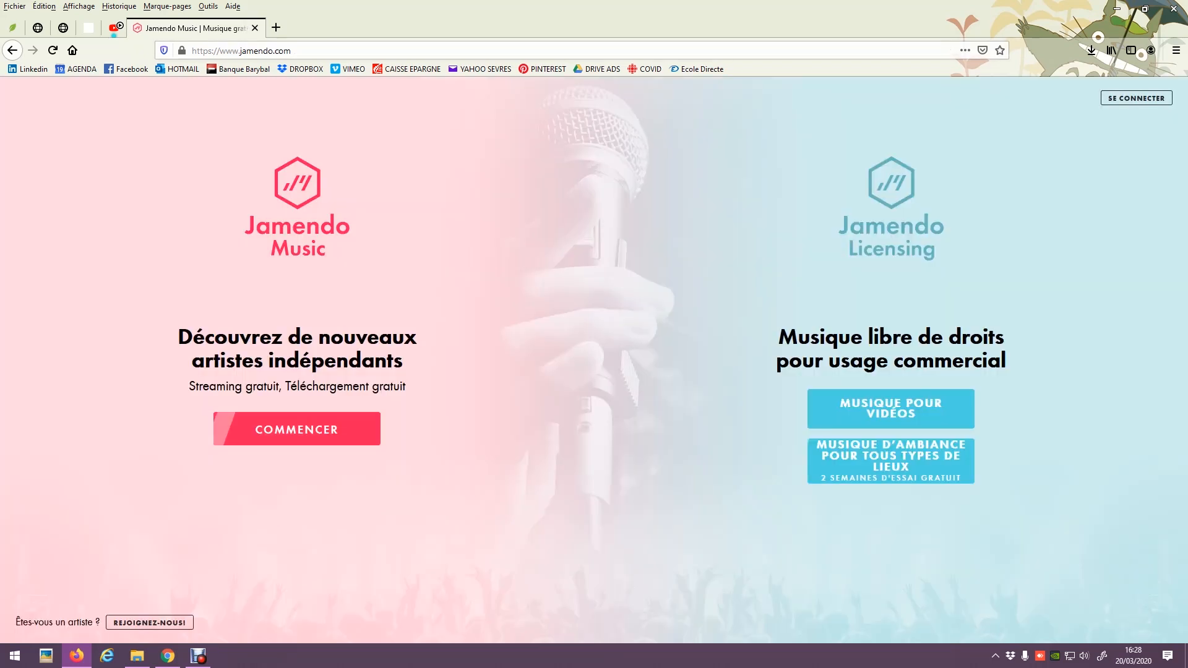
pyautogui.click(297, 428)
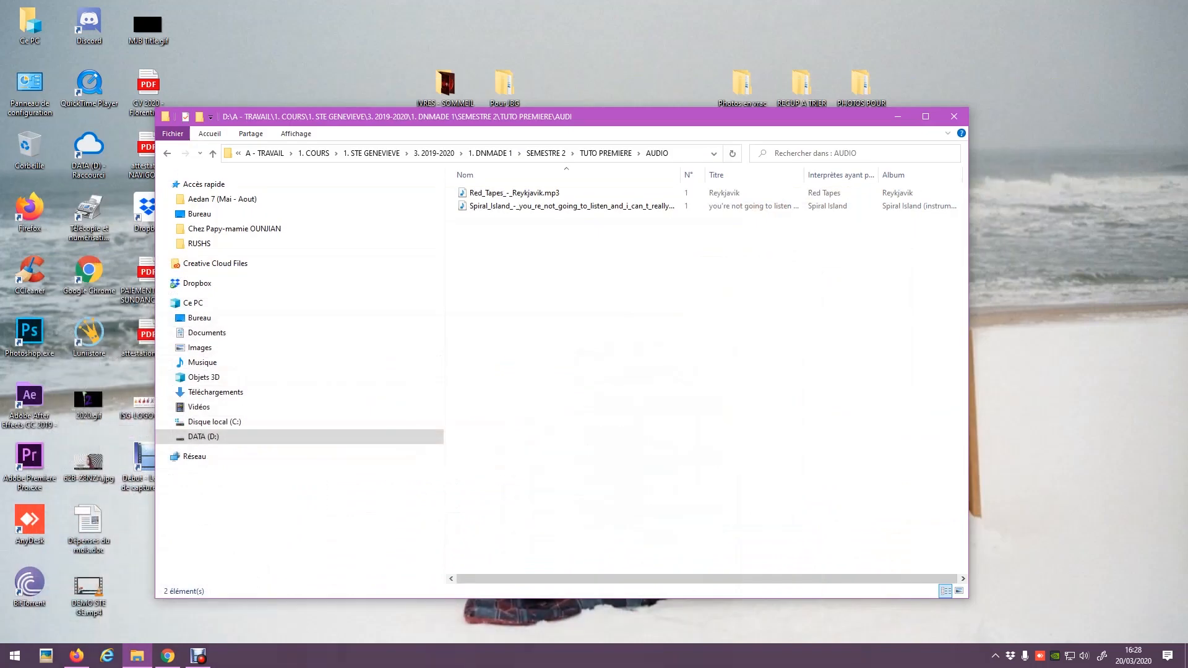
# Return to the TUTO PREMIERE folder and launch Premiere Pro CC 2019 from its shortcut.
pyautogui.click(167, 153)
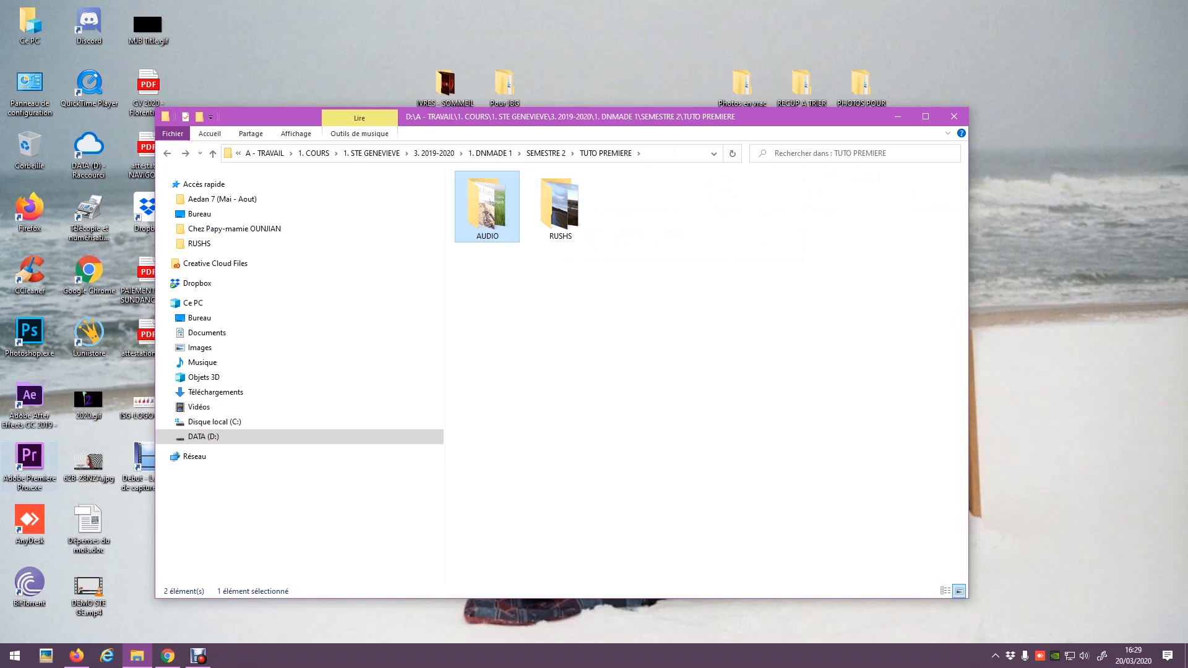
pyautogui.click(29, 464)
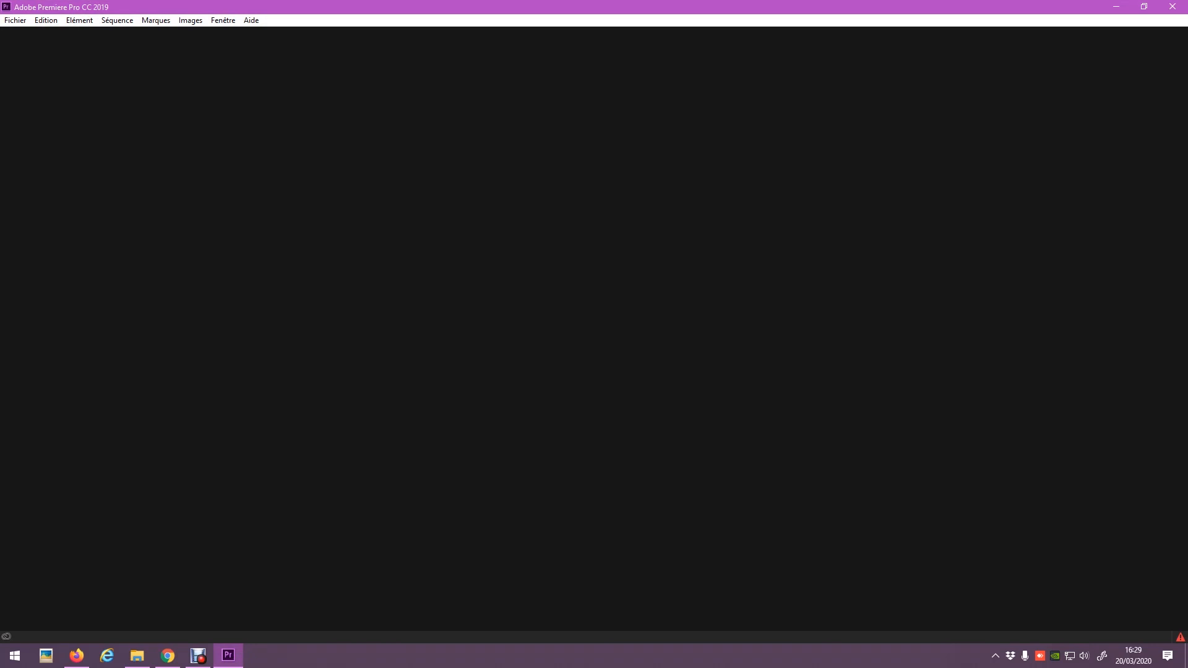
# Start a new project through Fichier > Nouveau > Projet.
pyautogui.click(16, 20)
pyautogui.moveTo(37, 34)
pyautogui.click(241, 34)
pyautogui.click(16, 20)
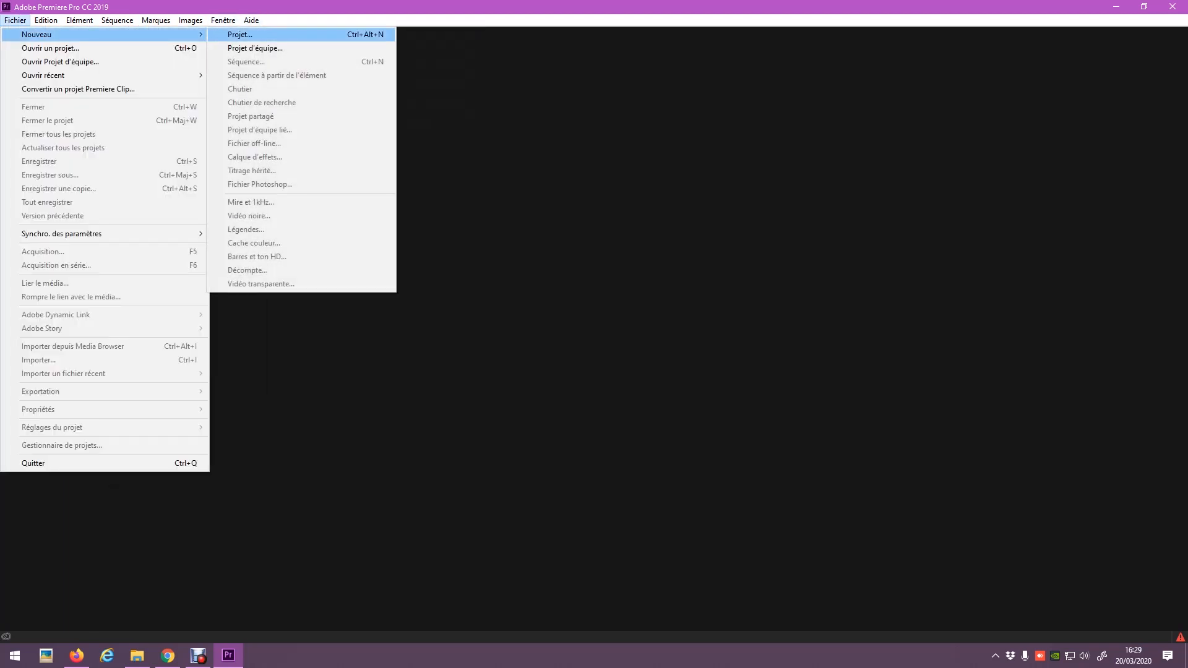
pyautogui.click(241, 34)
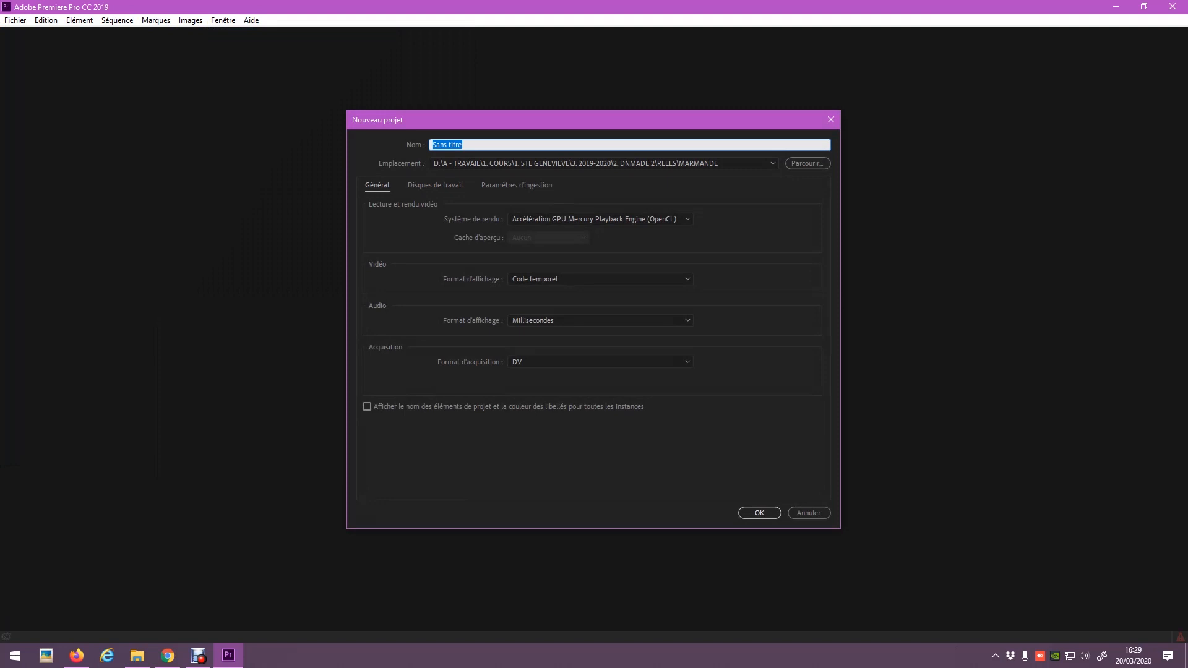
# Save the project as TUTU PREMIERE in 1. DNMADE 1 > SEMESTRE 2 > TUTO PREMIERE.
pyautogui.click(807, 163)
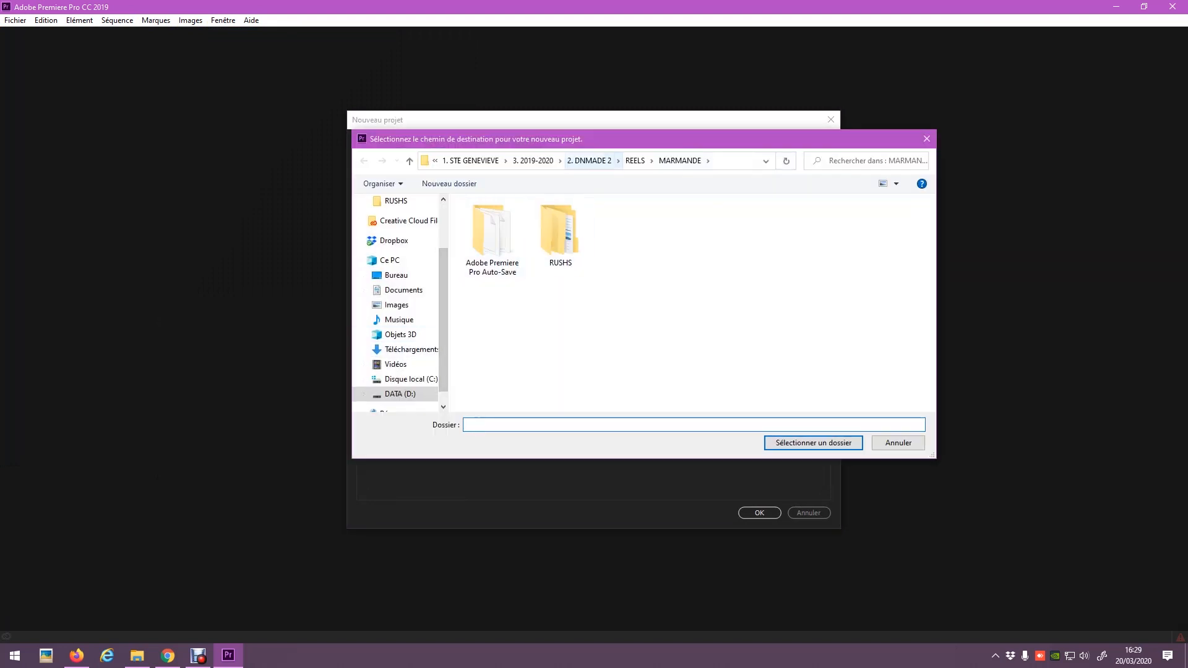
pyautogui.click(532, 160)
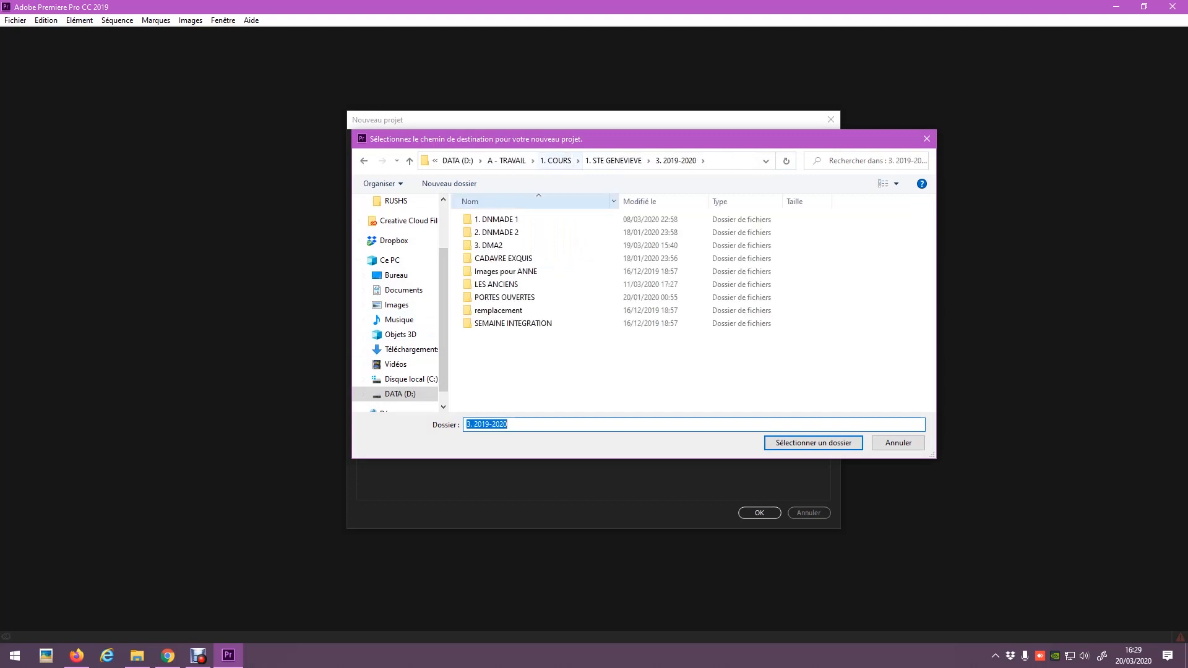
pyautogui.doubleClick(496, 219)
pyautogui.doubleClick(495, 232)
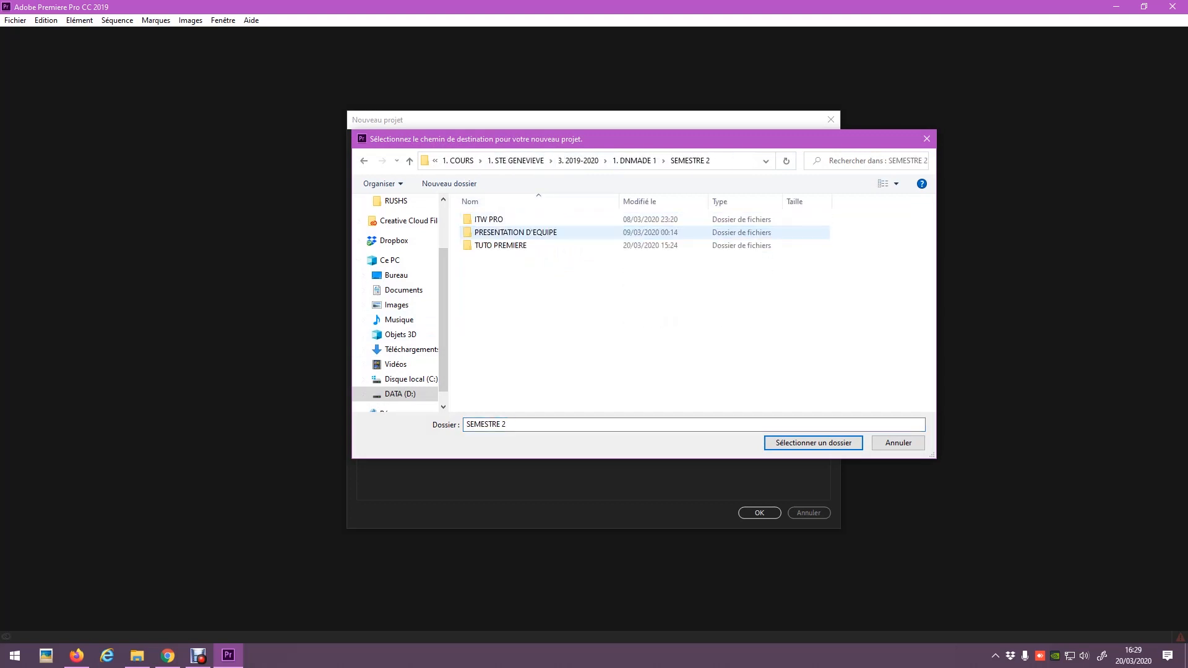
pyautogui.doubleClick(500, 245)
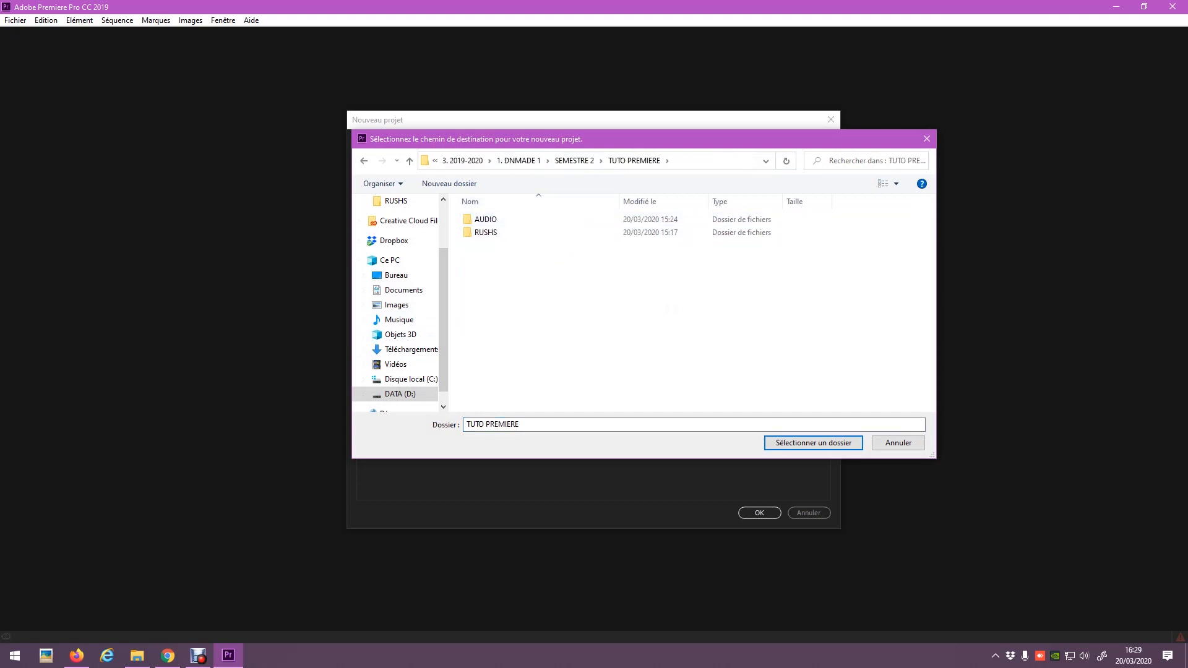
pyautogui.press('Return')
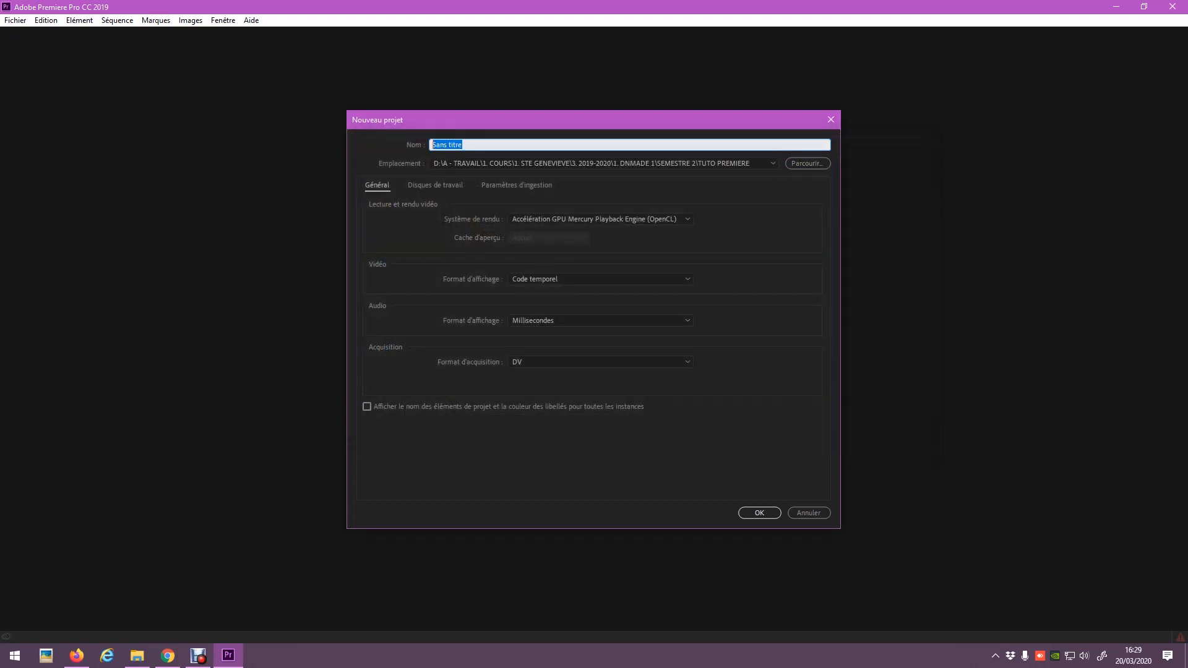
pyautogui.write('TUTU PREMIERE')
pyautogui.press('Return')
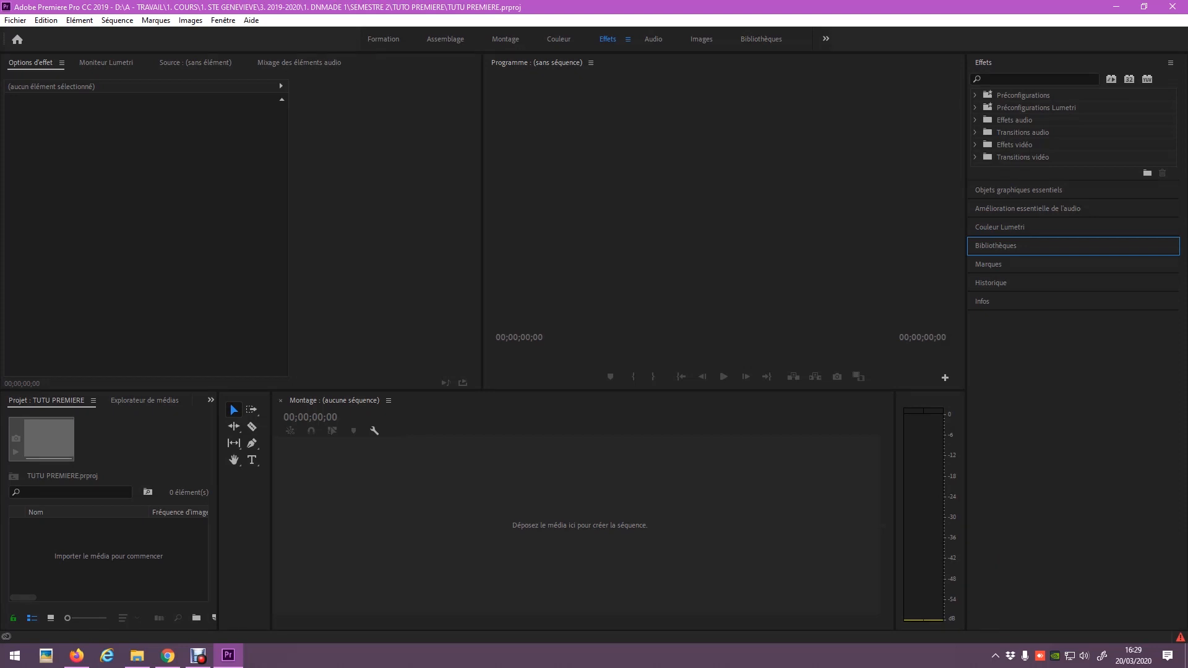
# Create a new sequence with 25 fps timebase, 1920×1080 frame size and square pixels (1,0).
pyautogui.click(117, 21)
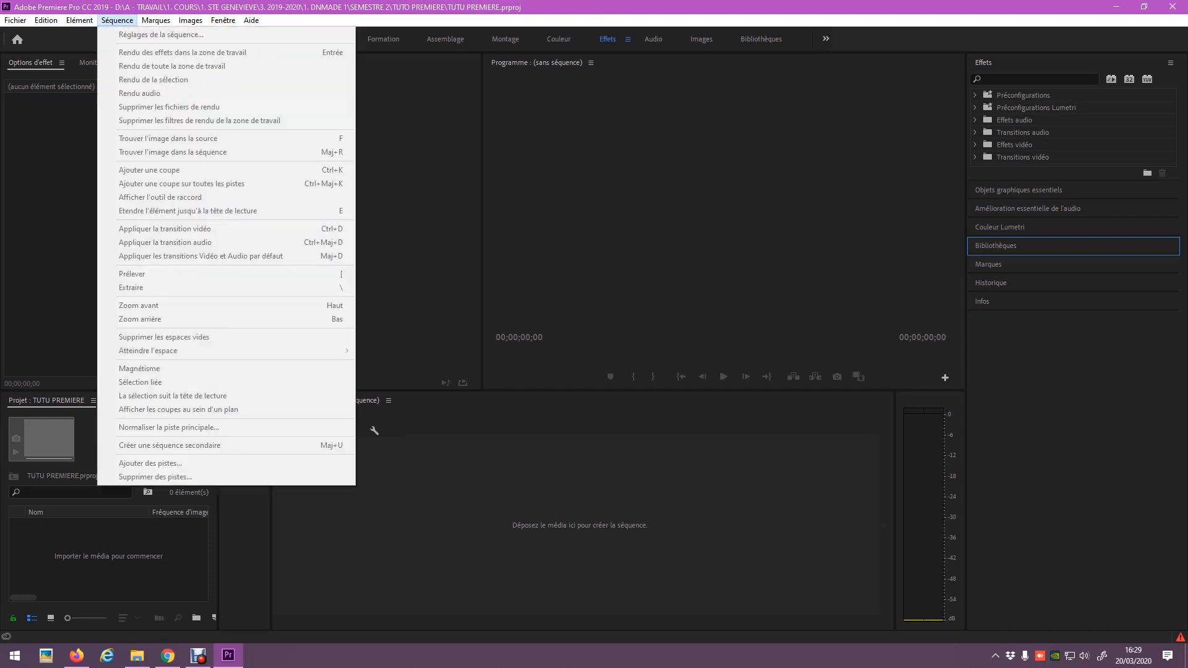
pyautogui.moveTo(15, 20)
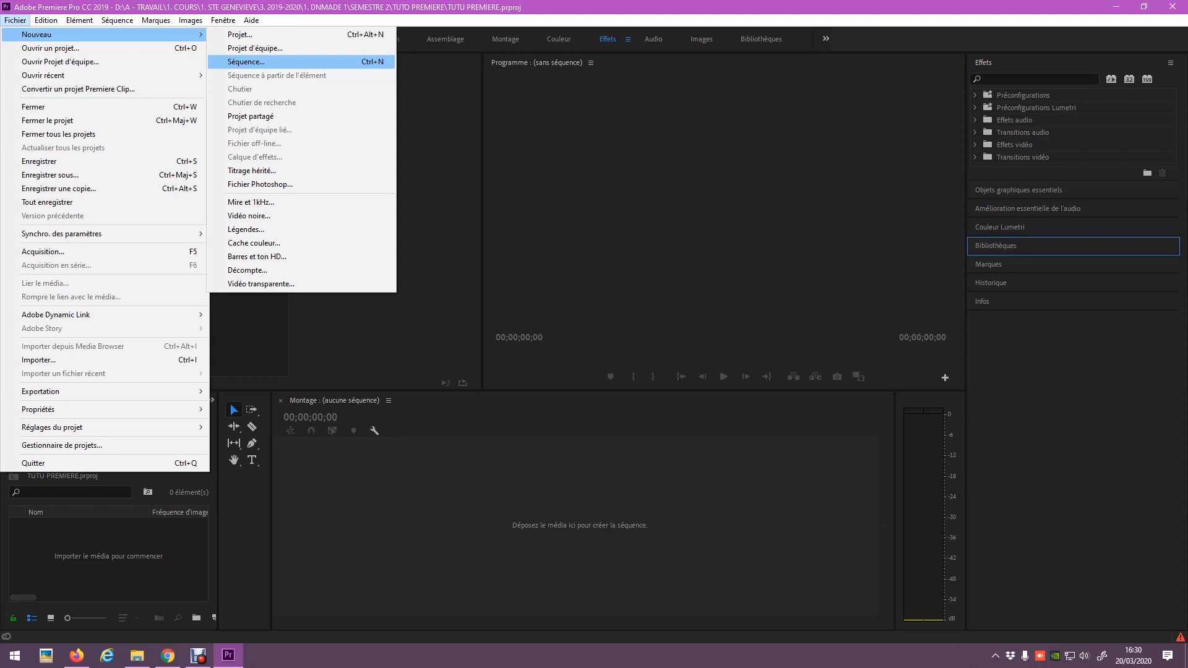
pyautogui.press('Return')
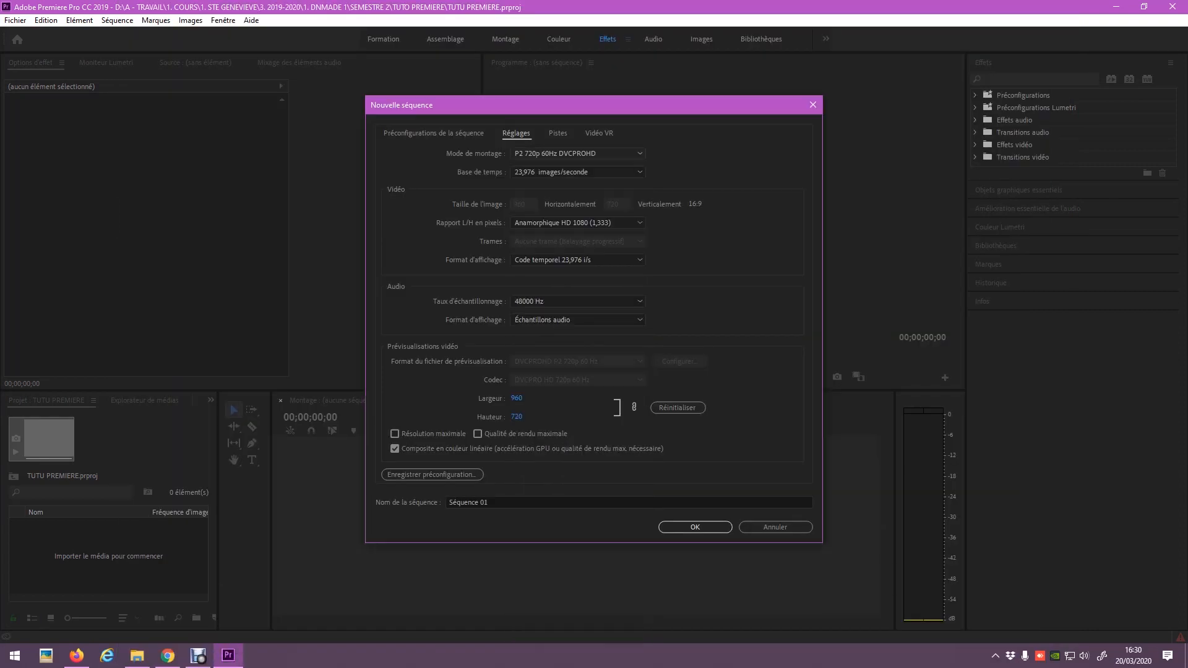
pyautogui.click(576, 172)
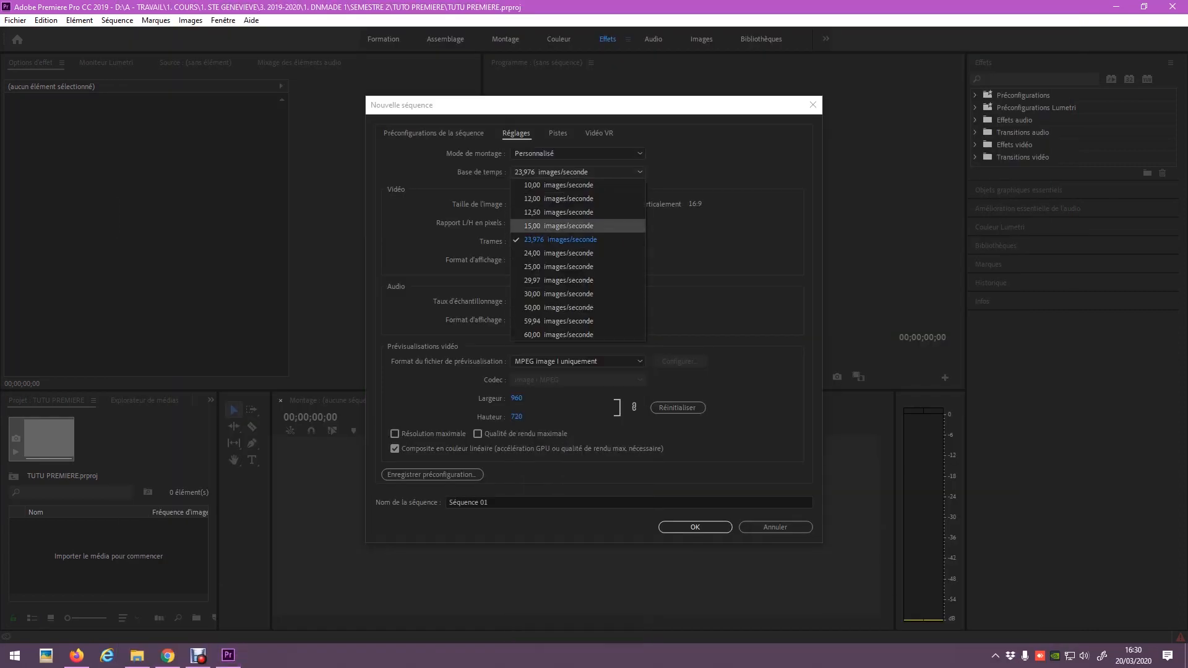
pyautogui.click(559, 267)
pyautogui.doubleClick(519, 204)
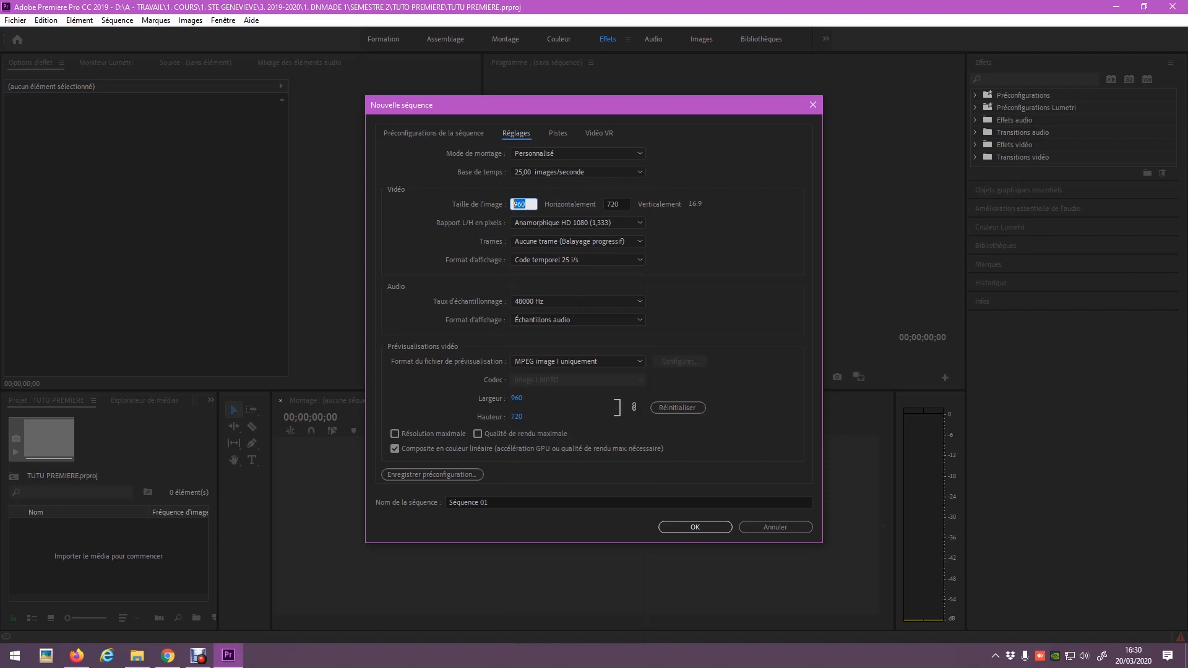
pyautogui.write('1920')
pyautogui.press('Tab')
pyautogui.write('1080')
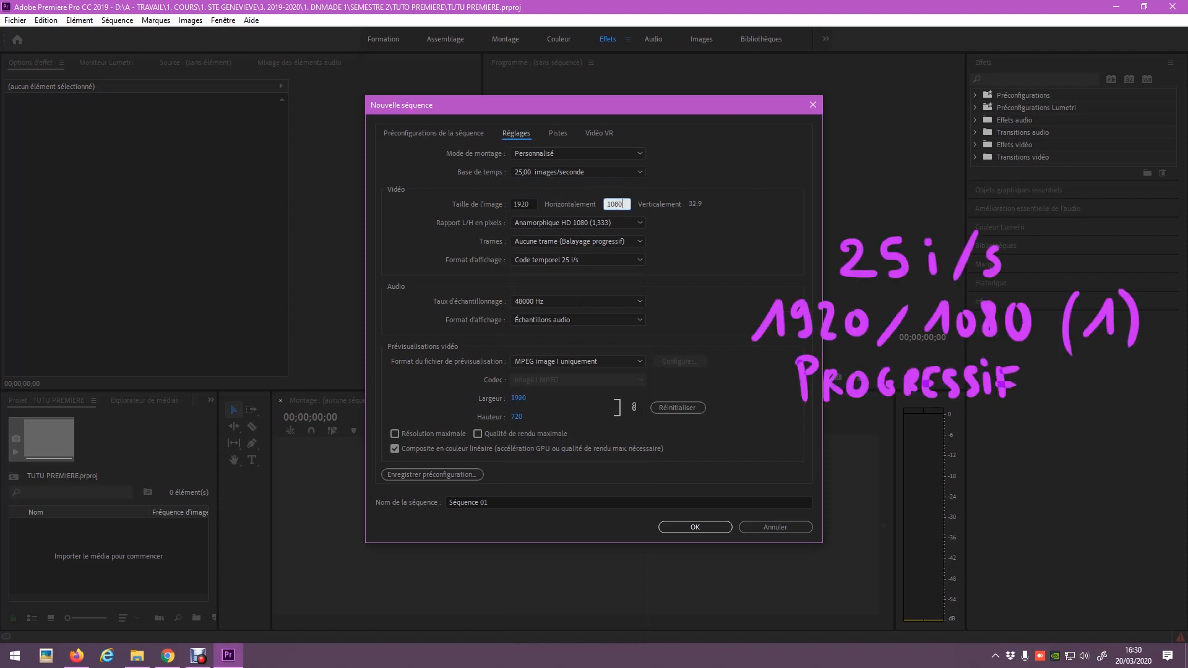
pyautogui.click(577, 223)
pyautogui.click(569, 235)
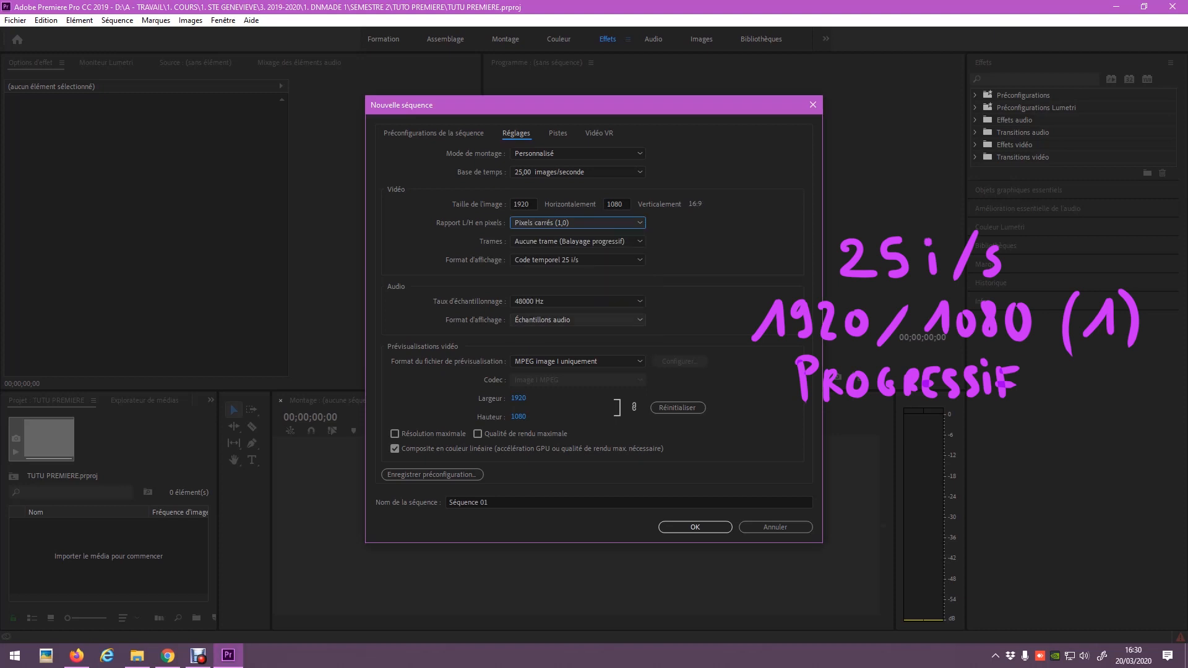
pyautogui.click(695, 526)
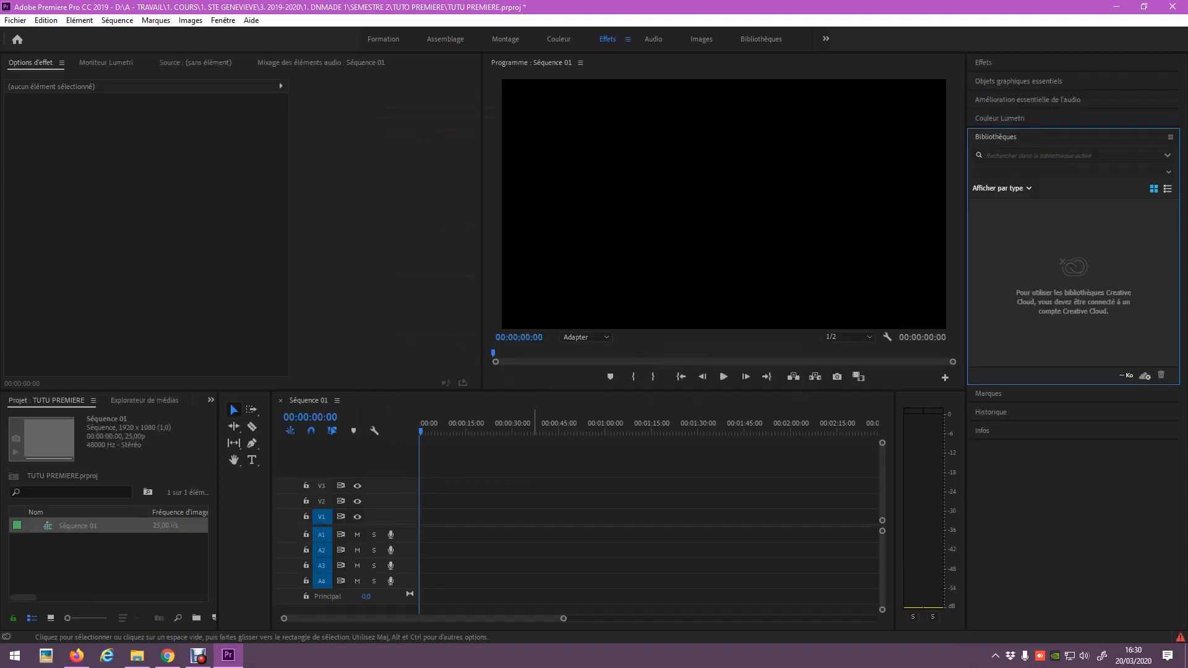
# Import the AUDIO and RUSHS folders together via Fichier > Importer, then expand the RUSHS bin.
pyautogui.click(109, 565)
pyautogui.click(16, 20)
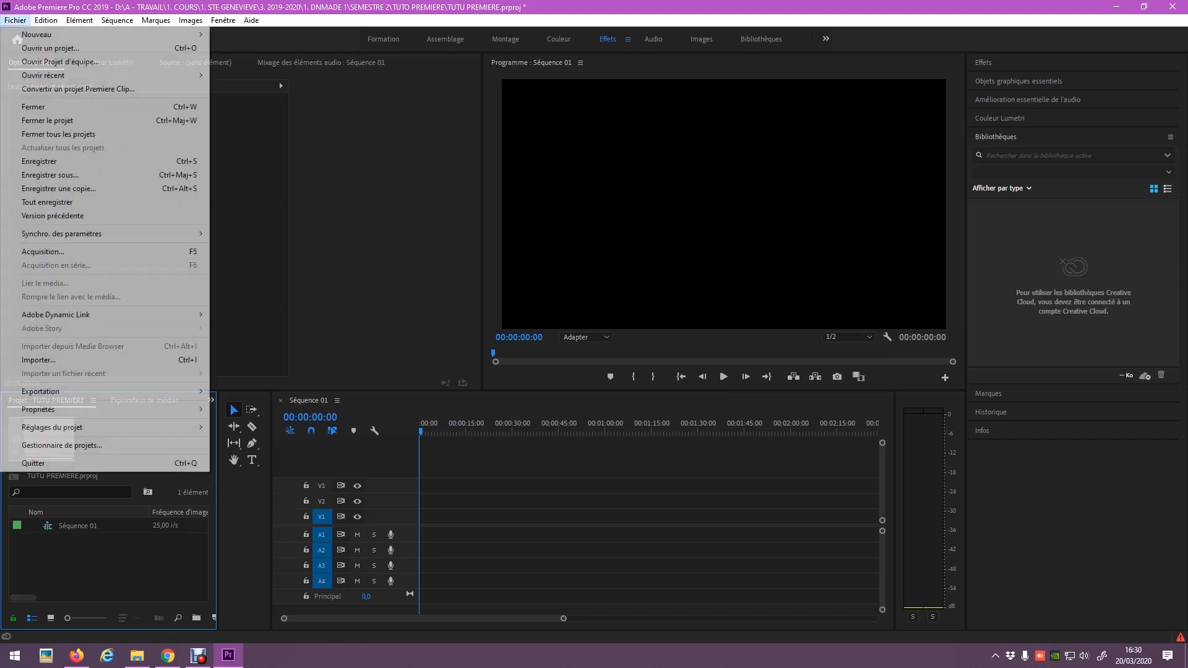
pyautogui.click(39, 360)
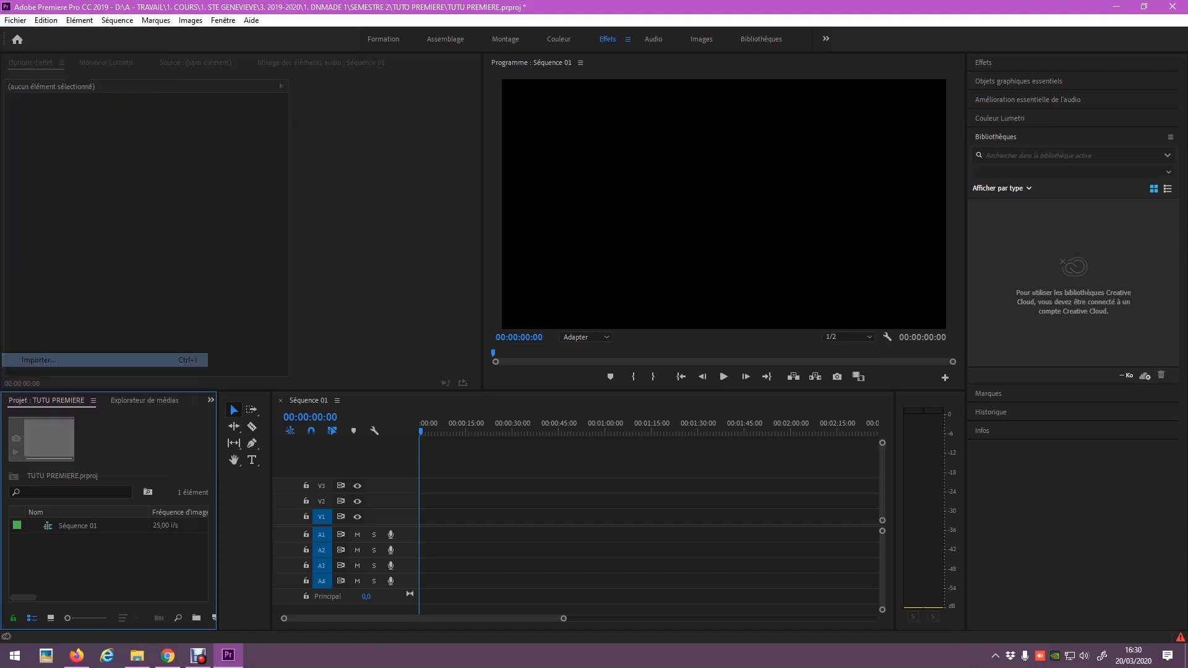
pyautogui.click(140, 117)
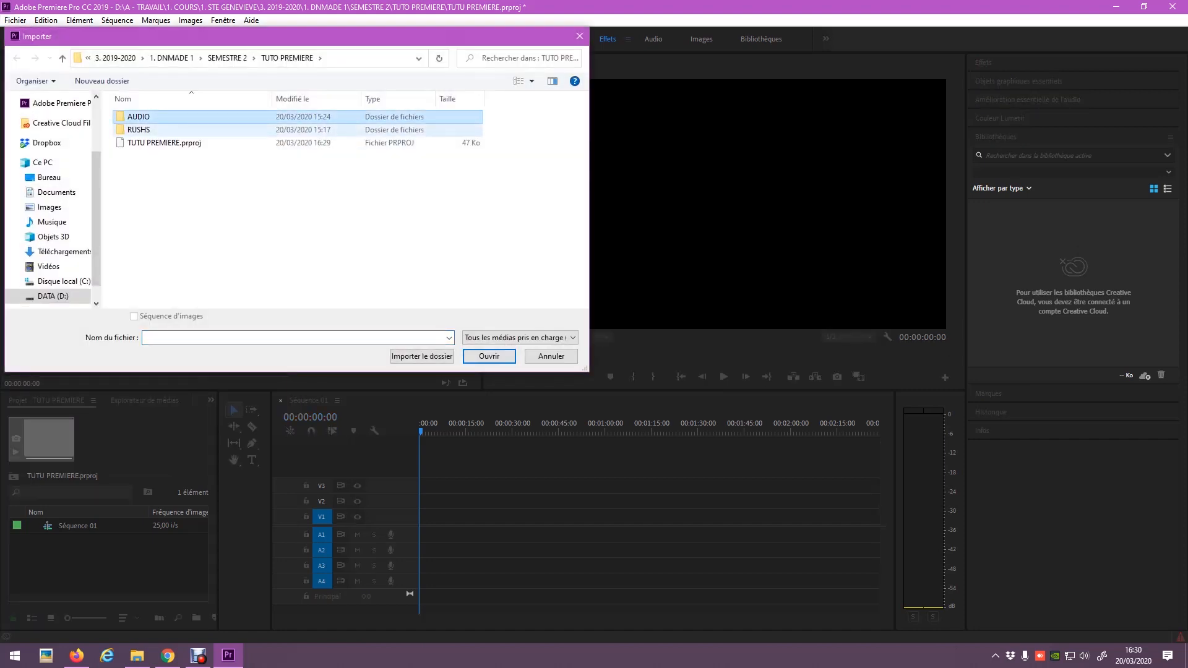
pyautogui.keyDown('shift'); pyautogui.click(139, 130); pyautogui.keyUp('shift')
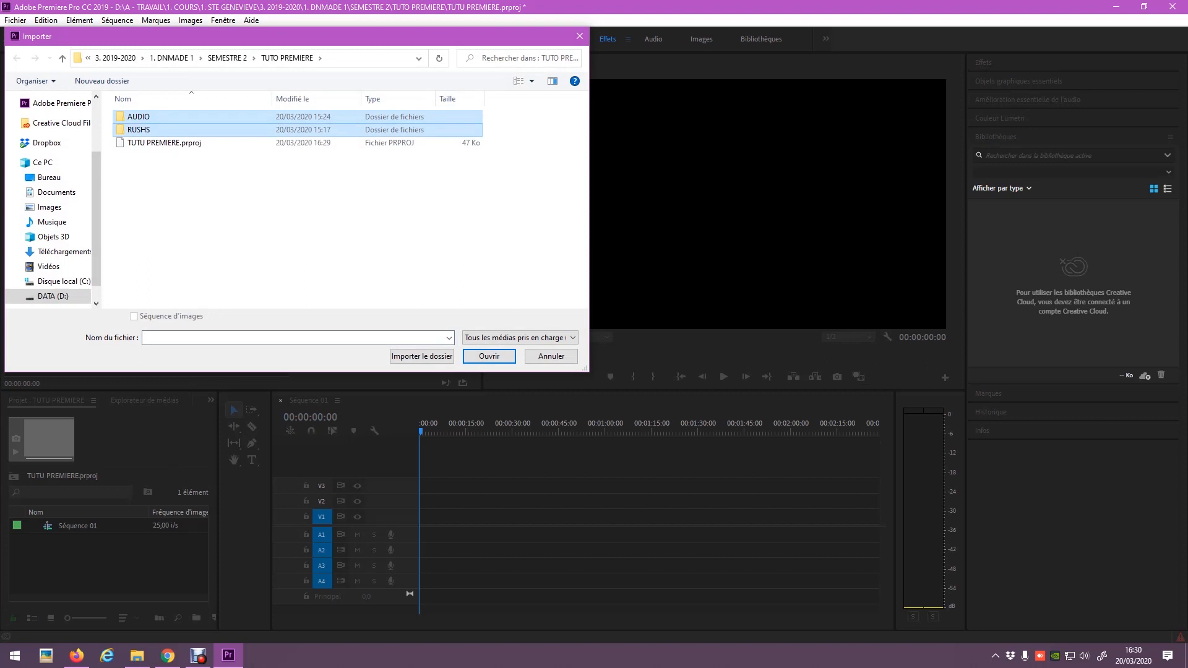
pyautogui.click(422, 357)
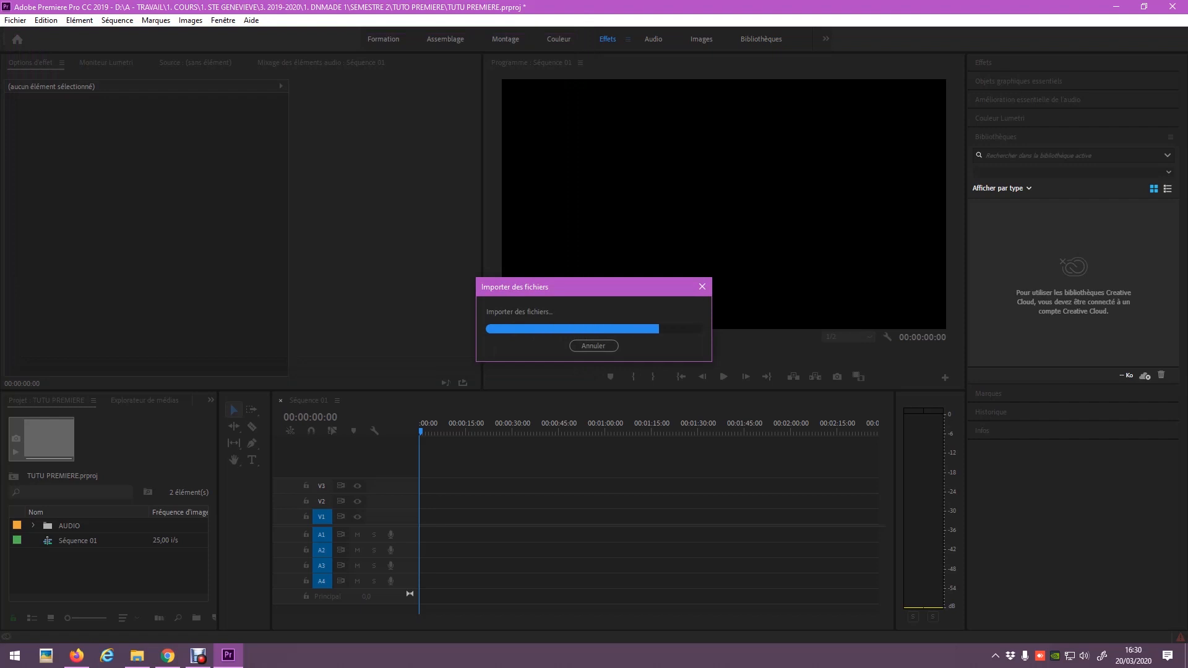
pyautogui.click(33, 541)
pyautogui.scroll(-4, 108, 555)
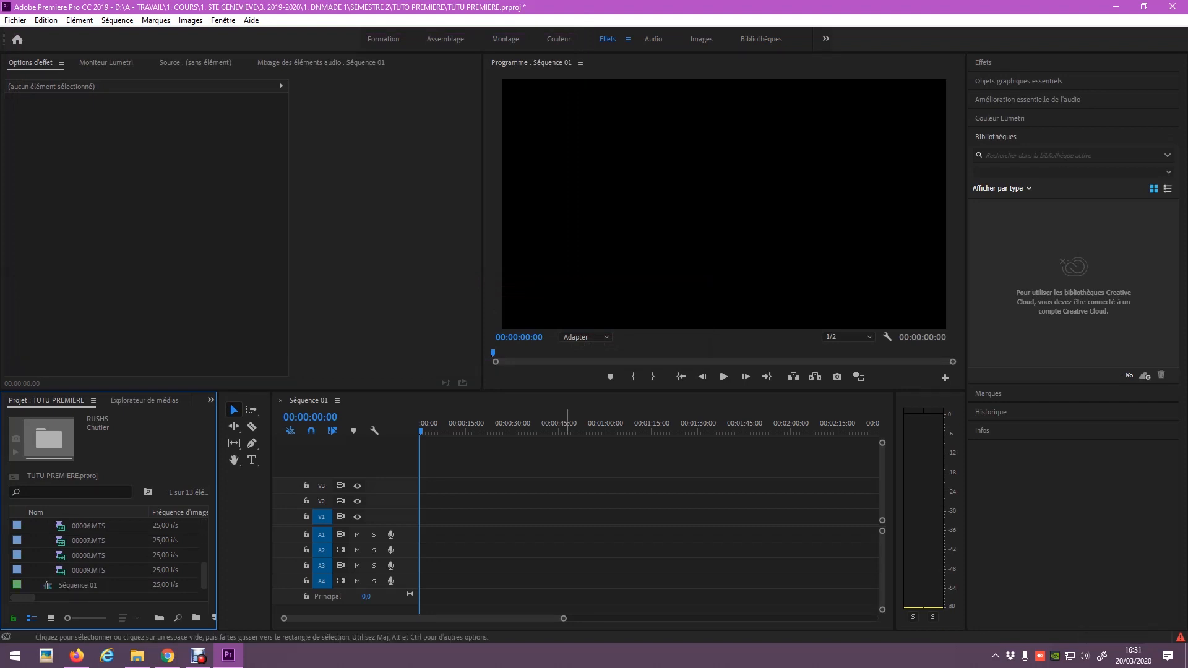
# Drag 00000.MTS to the start of the timeline and keep the existing sequence settings.
pyautogui.click(88, 556)
pyautogui.moveTo(204, 576); pyautogui.dragTo(204, 533)
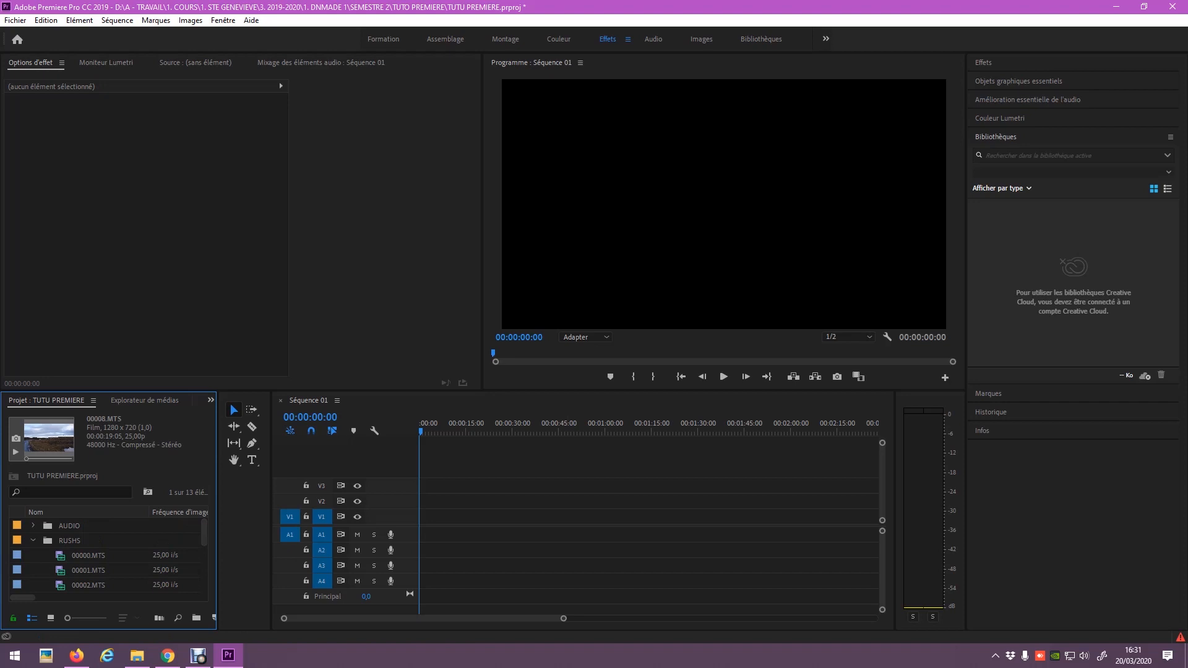
pyautogui.click(87, 555)
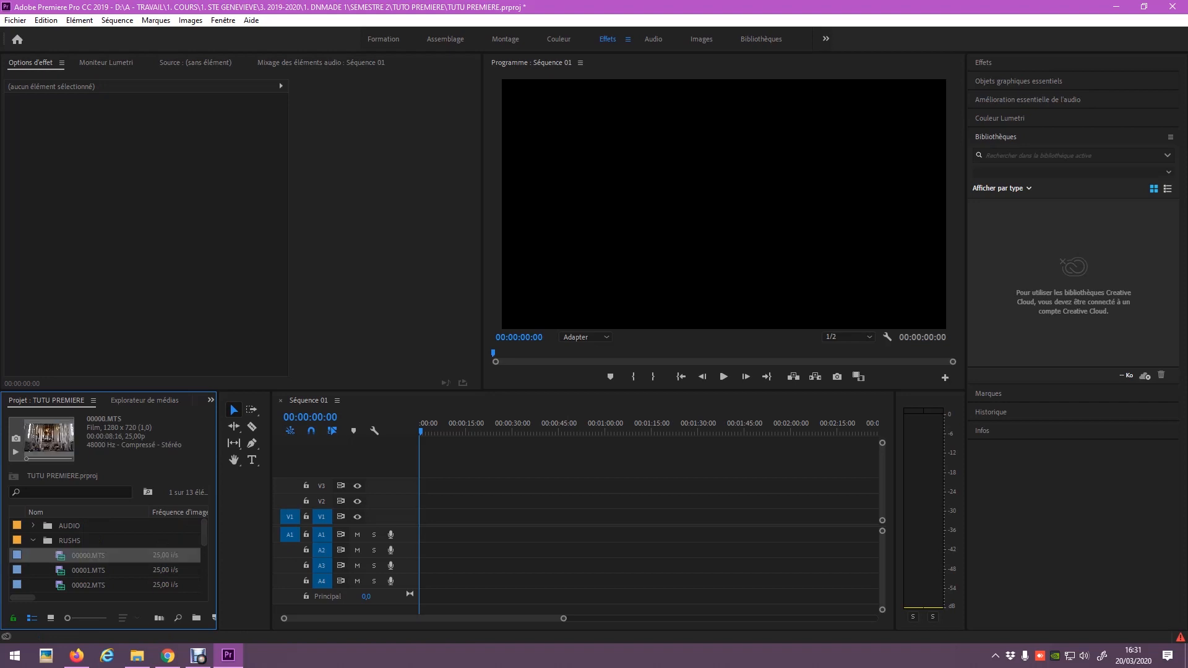
pyautogui.moveTo(88, 555); pyautogui.dragTo(427, 526)
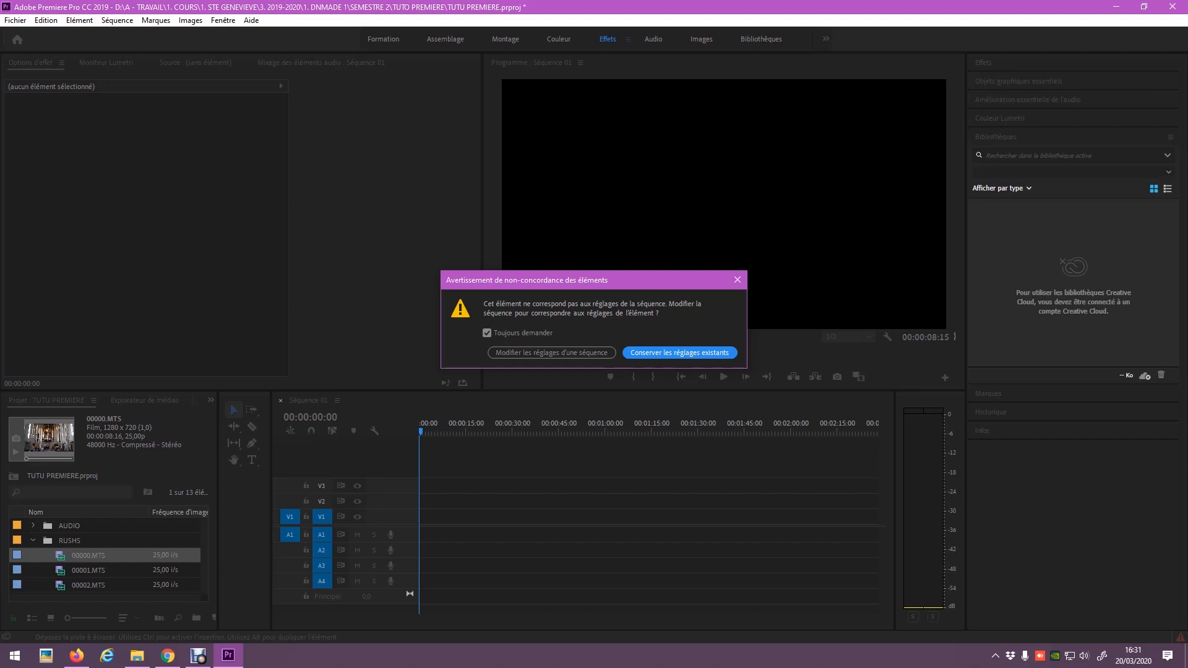
pyautogui.press('Return')
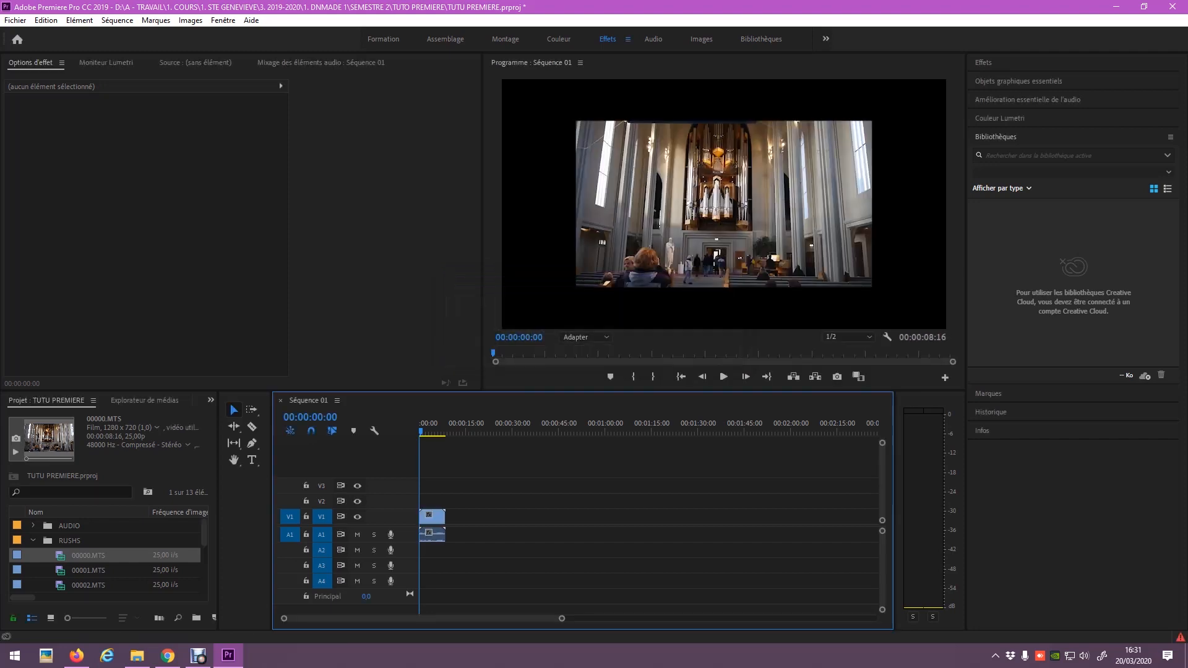
# Set the church clip's Echelle scale to 150 in Effect Controls.
pyautogui.click(436, 518)
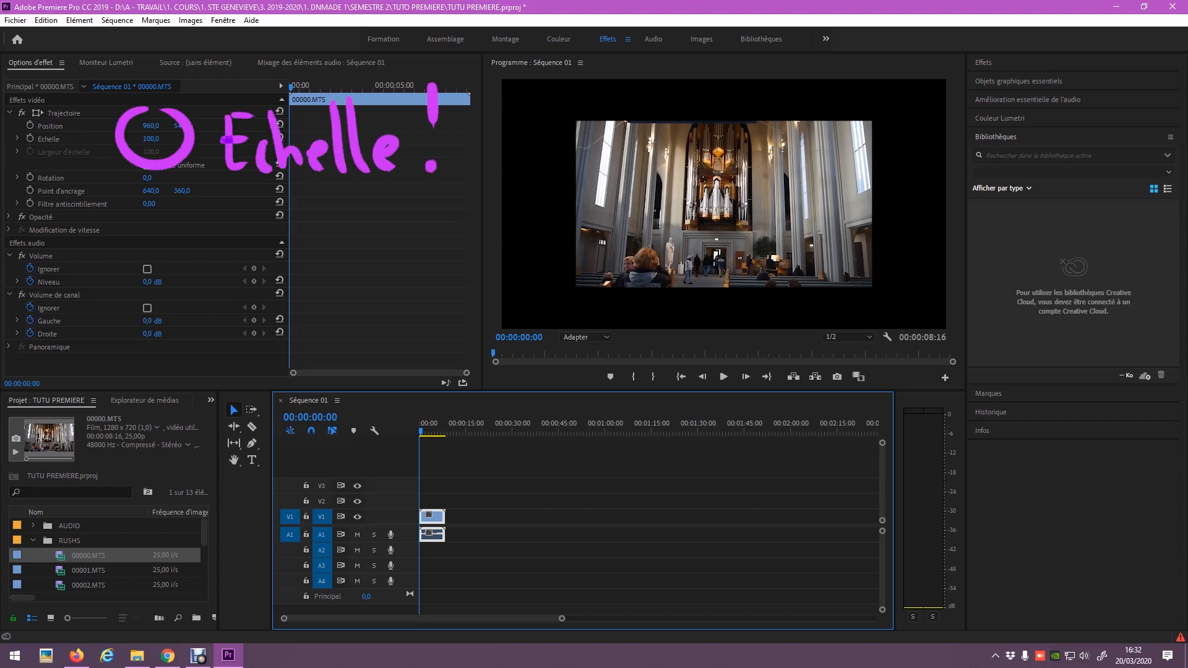
pyautogui.click(280, 81)
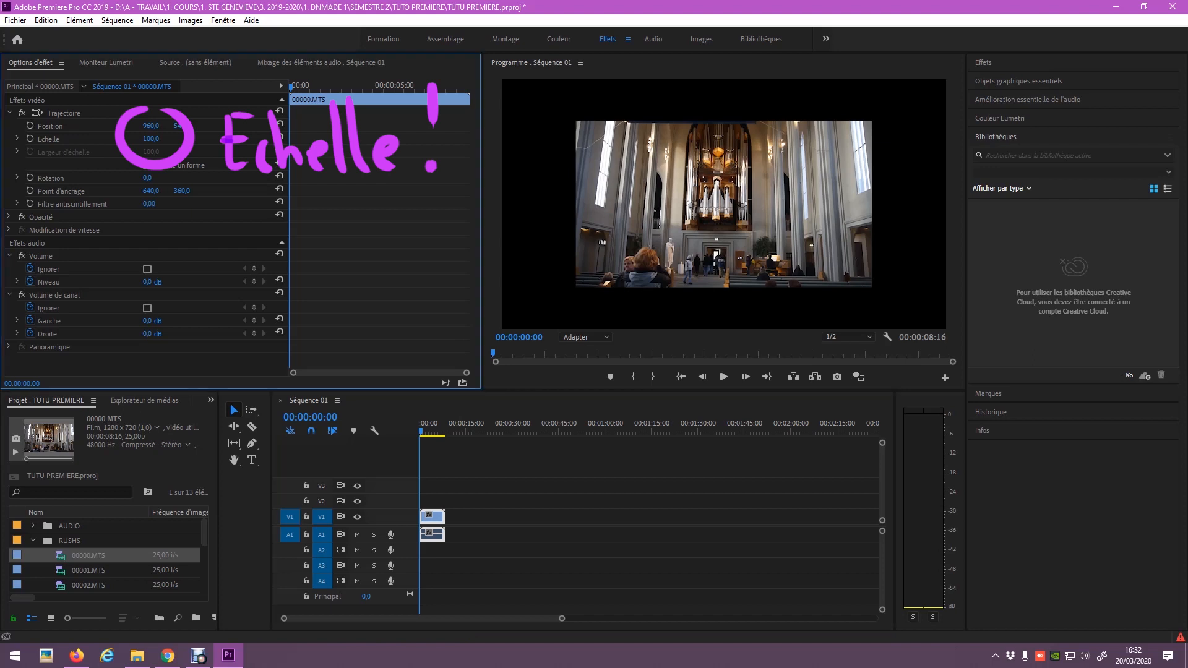
pyautogui.click(152, 138)
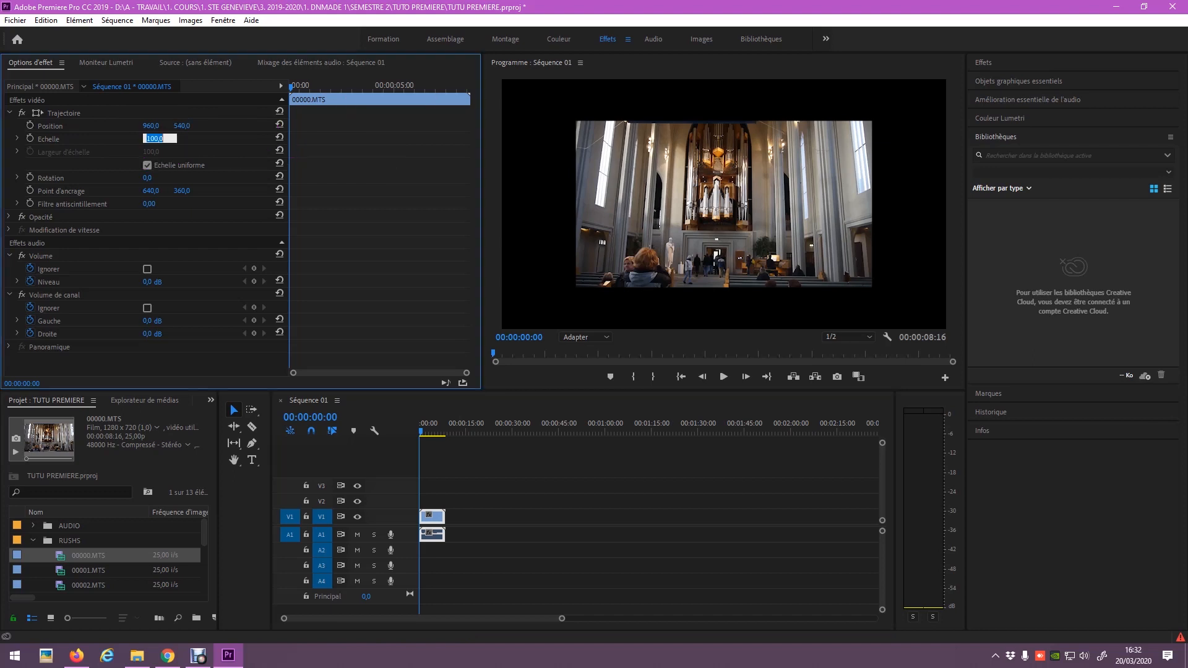
pyautogui.write('125')
pyautogui.press('Return')
pyautogui.moveTo(151, 139); pyautogui.dragTo(166, 139)
pyautogui.click(151, 139)
pyautogui.write('150')
pyautogui.press('Return')
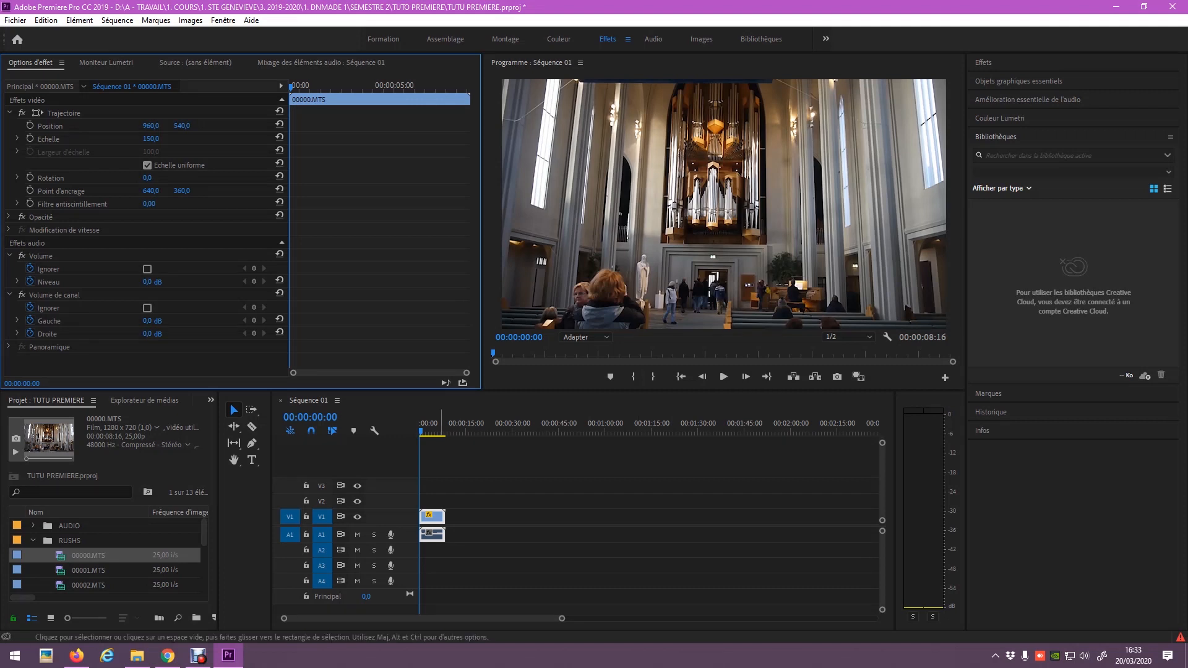
# Drag clip 00006.MTS from the project onto the timeline after the first clip.
pyautogui.scroll(-2, 106, 556)
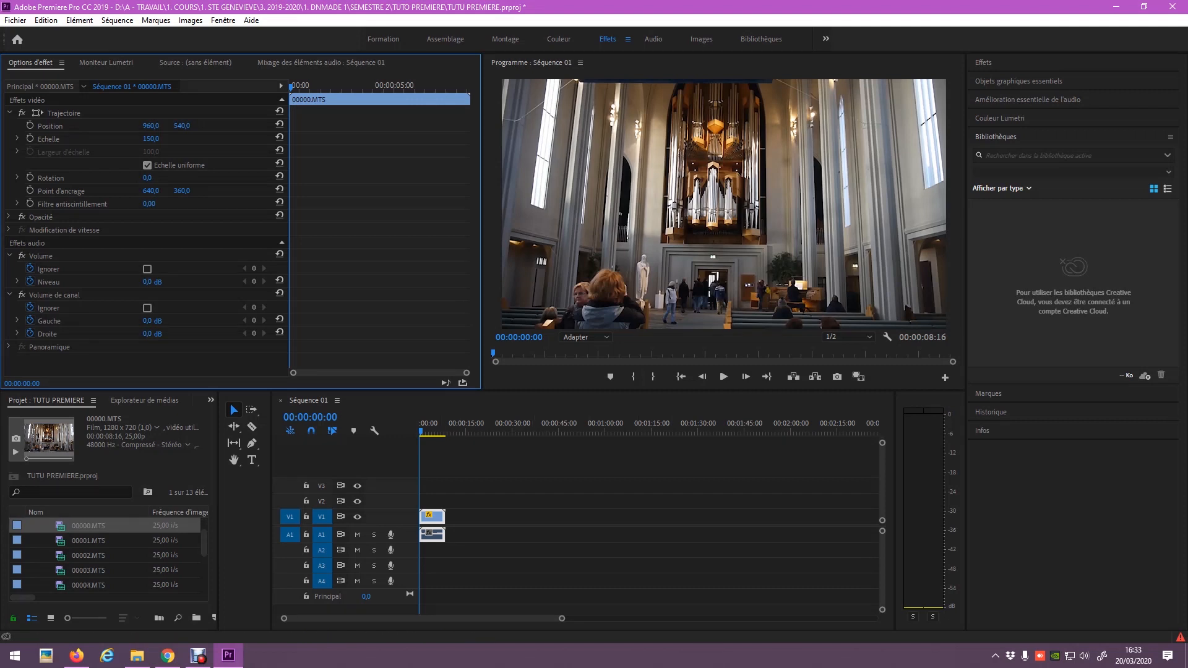
pyautogui.scroll(-1, 107, 556)
pyautogui.click(89, 555)
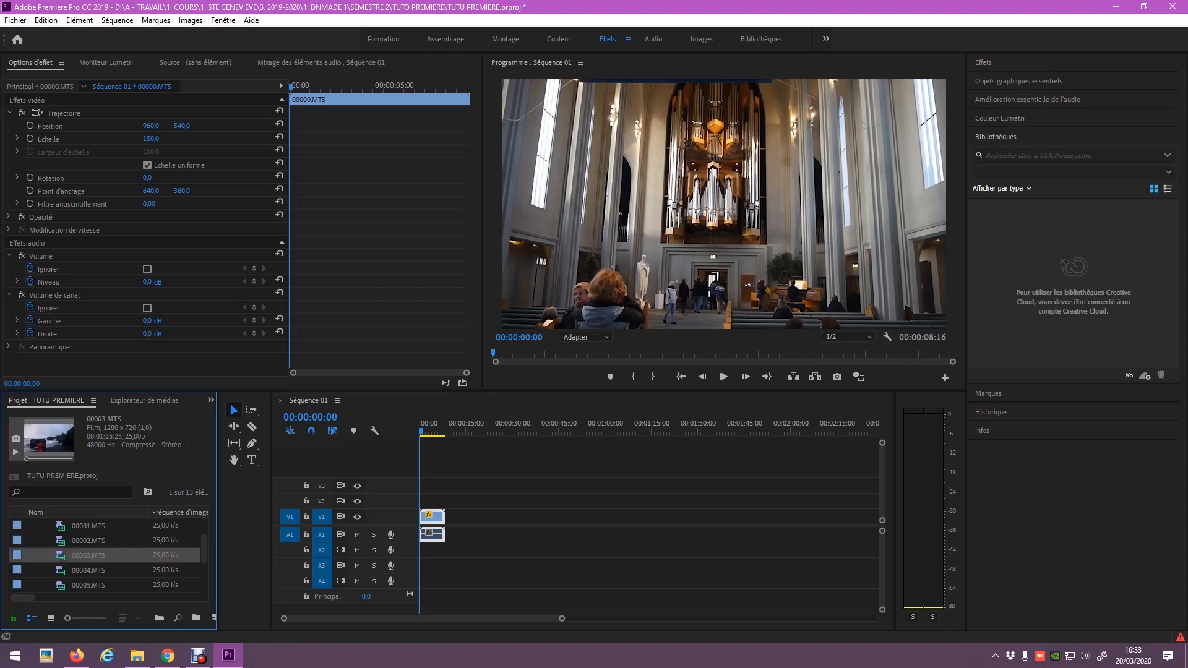
pyautogui.scroll(-3, 106, 556)
pyautogui.moveTo(88, 555); pyautogui.dragTo(447, 516)
# Scale waterfall clip 00006.MTS to 150 and re-centre it horizontally with Position X.
pyautogui.click(481, 424)
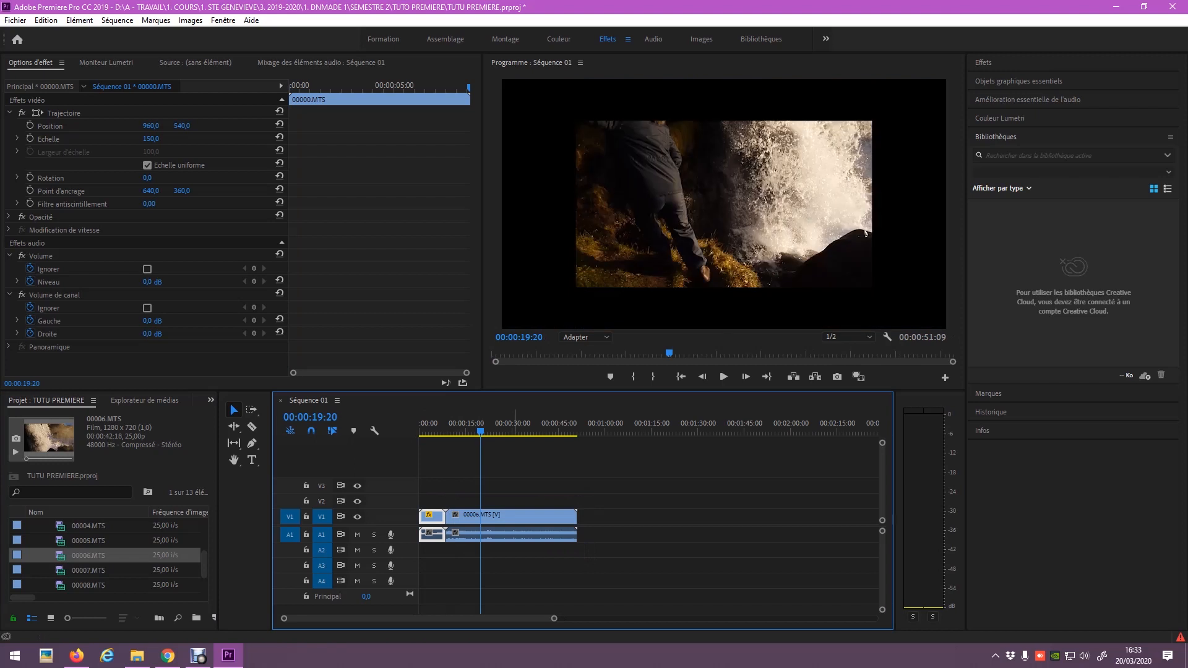
pyautogui.click(490, 518)
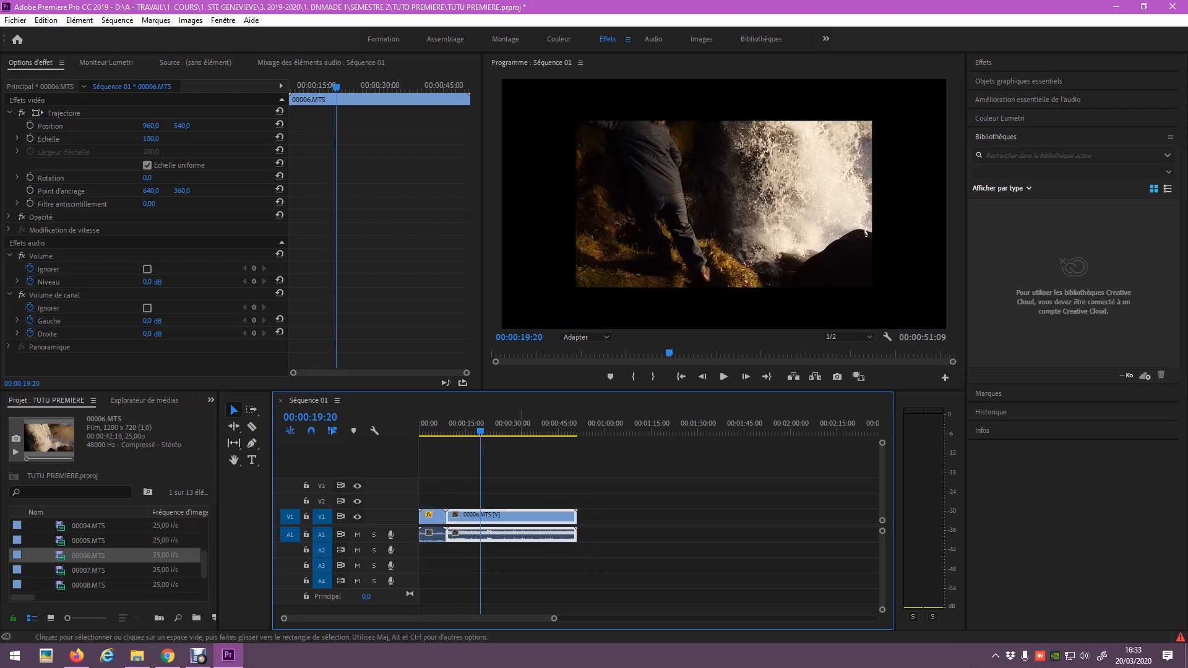
pyautogui.moveTo(151, 126); pyautogui.dragTo(199, 125)
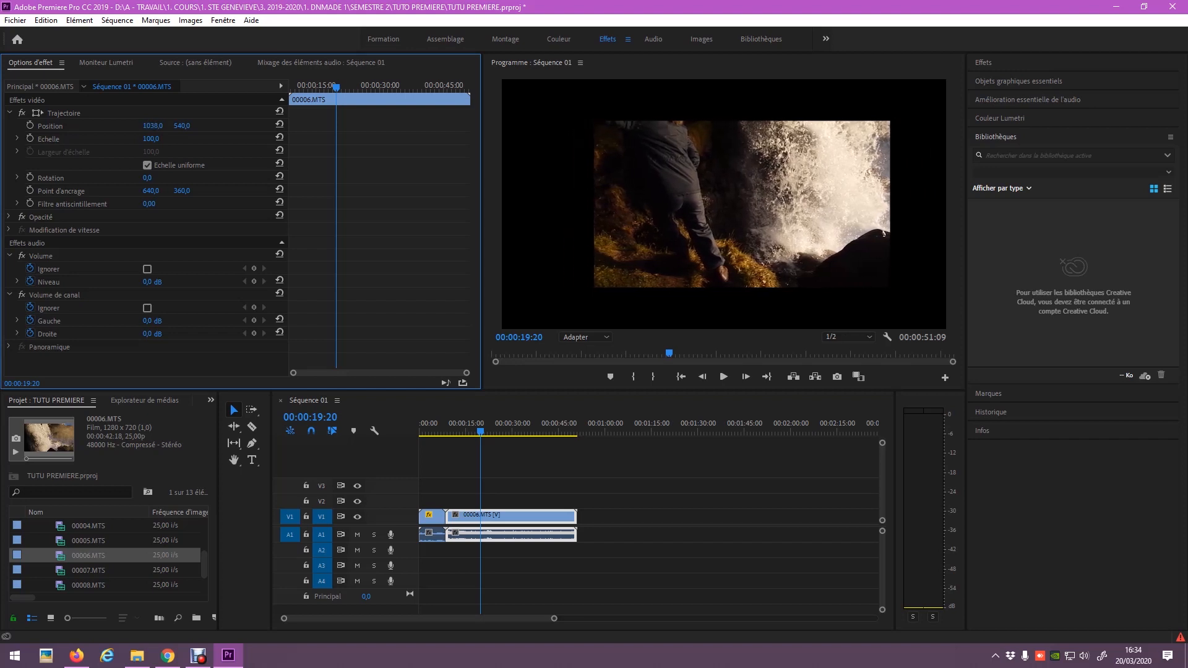
pyautogui.click(151, 138)
pyautogui.write('150')
pyautogui.press('Return')
pyautogui.moveTo(151, 125); pyautogui.dragTo(104, 125)
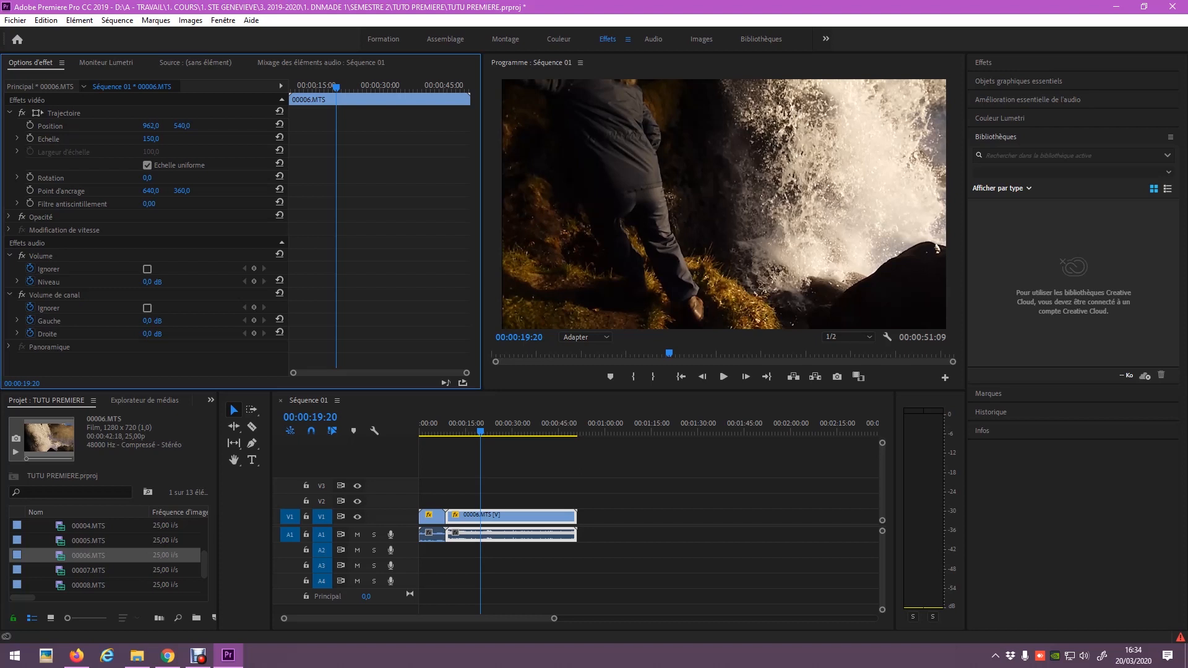
# Add an opacity keyframe to 00006.MTS, leaving opacity at 100%.
pyautogui.click(9, 217)
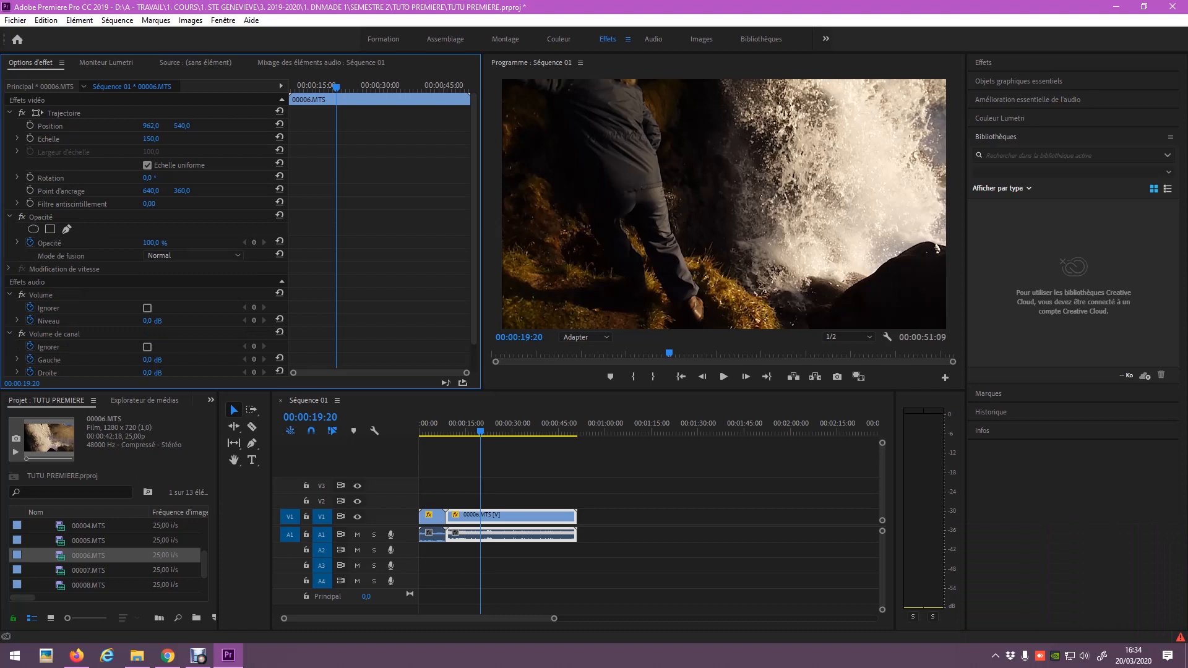
pyautogui.moveTo(151, 243)
pyautogui.mouseDown()
pyautogui.moveTo(90, 243)
pyautogui.moveTo(155, 243)
pyautogui.mouseUp()
pyautogui.click(89, 569)
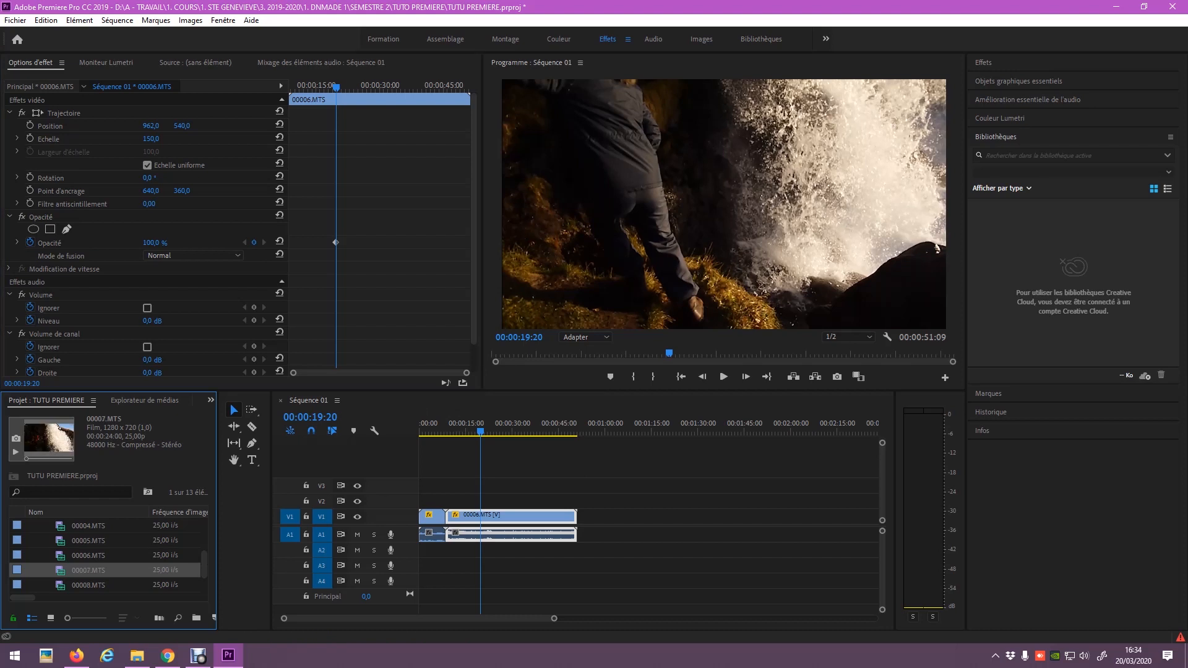
# Append 00007.MTS after 00006.MTS on V1 and set its scale to 150.
pyautogui.moveTo(89, 570); pyautogui.dragTo(579, 516)
pyautogui.click(596, 427)
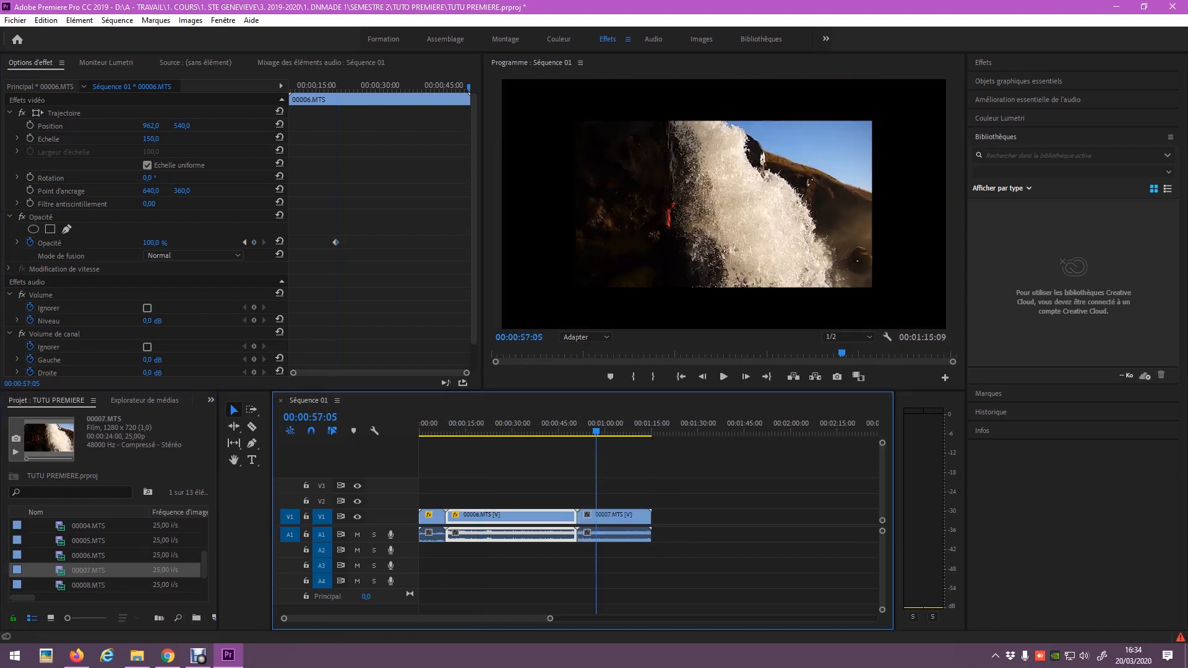
pyautogui.click(618, 517)
pyautogui.click(150, 139)
pyautogui.write('150')
pyautogui.press('Return')
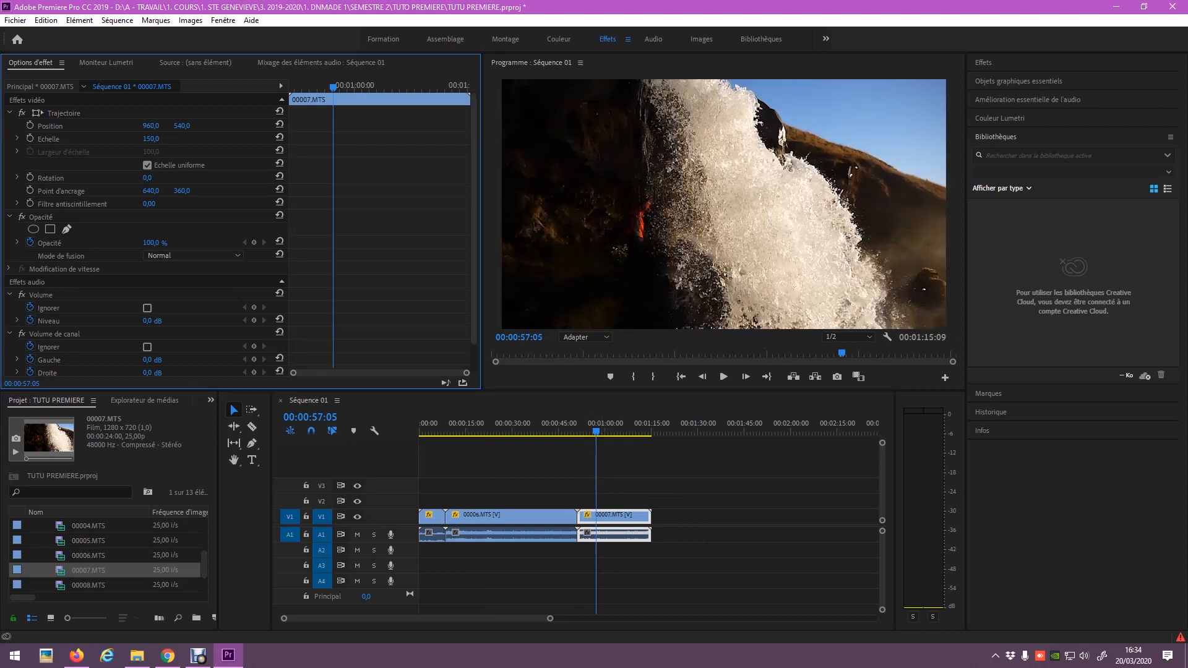
# Play back the sequence from about 51 s and again from 9 s to review the clips.
pyautogui.moveTo(596, 429); pyautogui.dragTo(577, 429)
pyautogui.press('space')
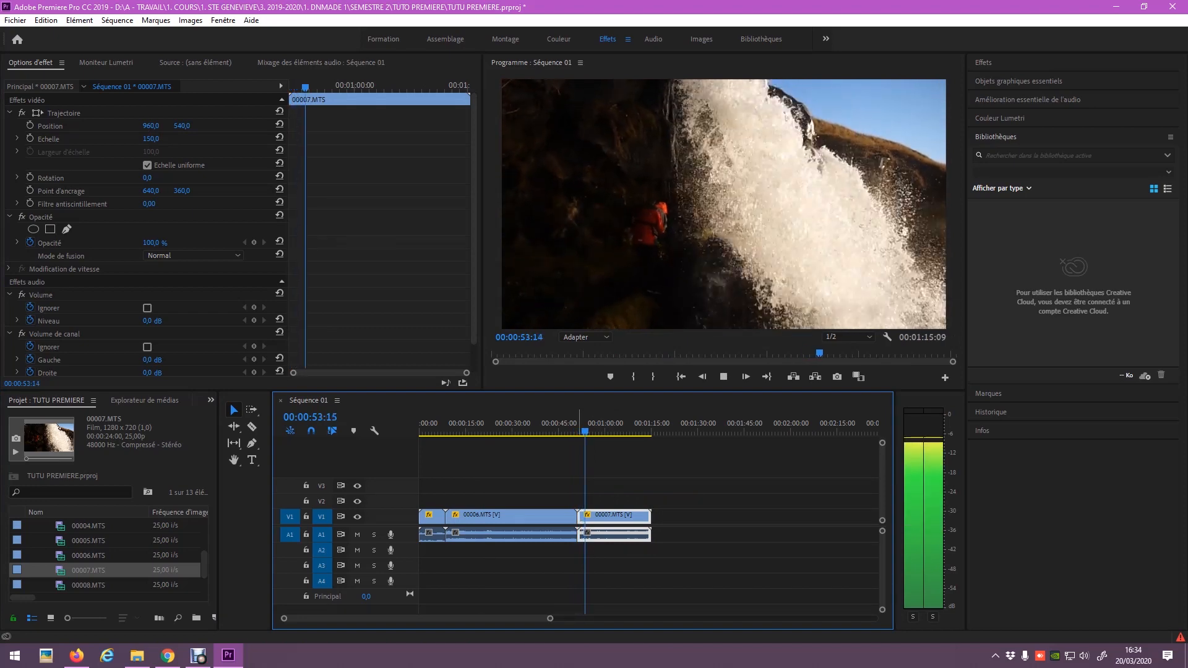
pyautogui.press('space')
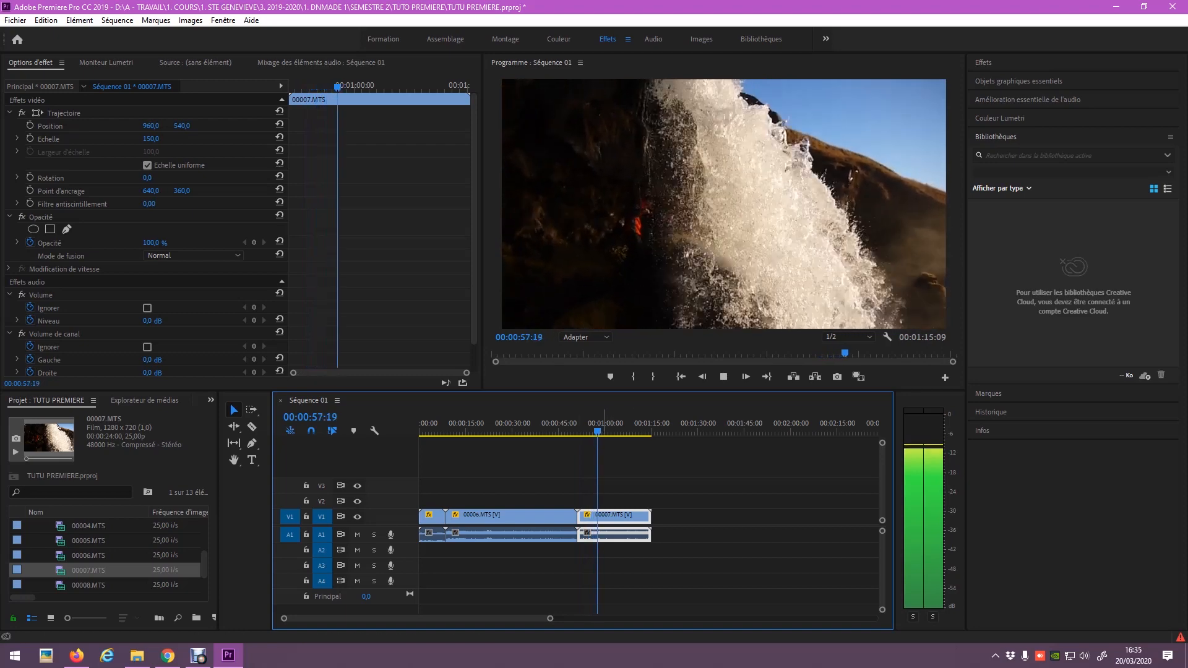
pyautogui.press('space')
pyautogui.click(450, 431)
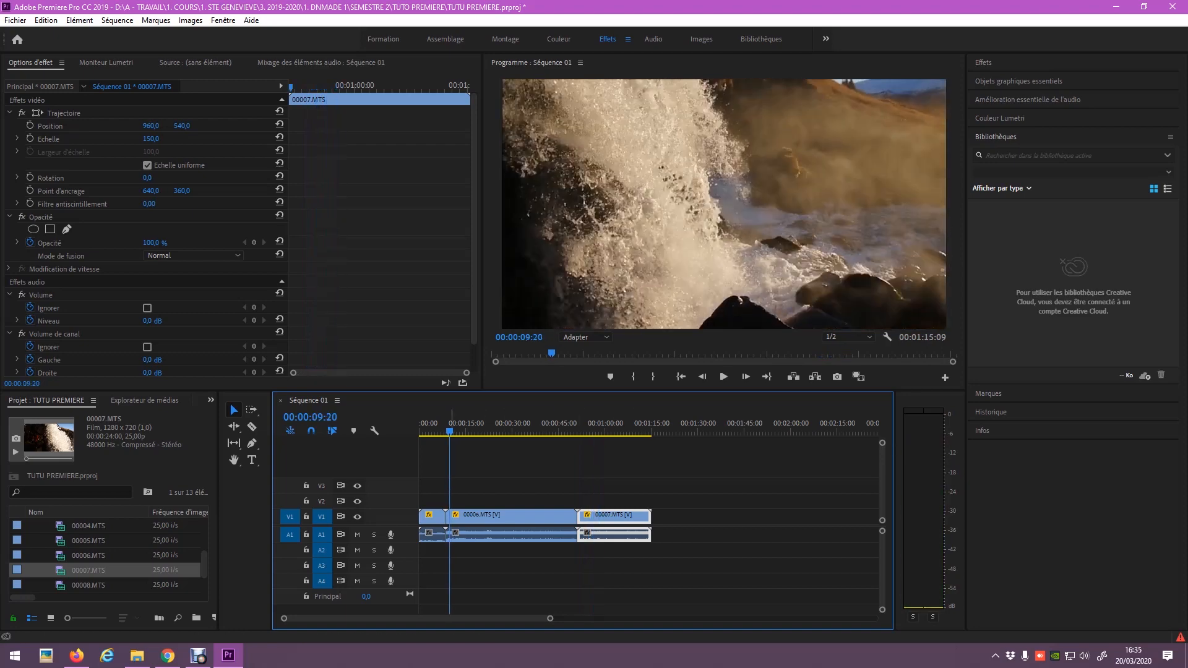
pyautogui.press('space')
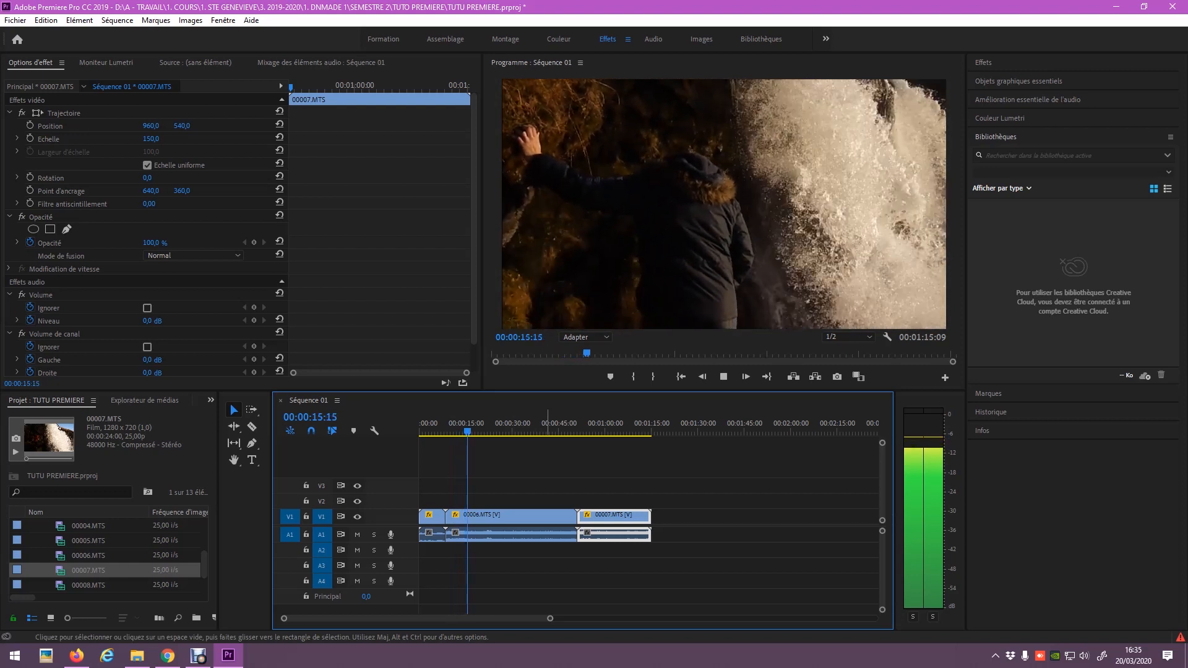
pyautogui.press('space')
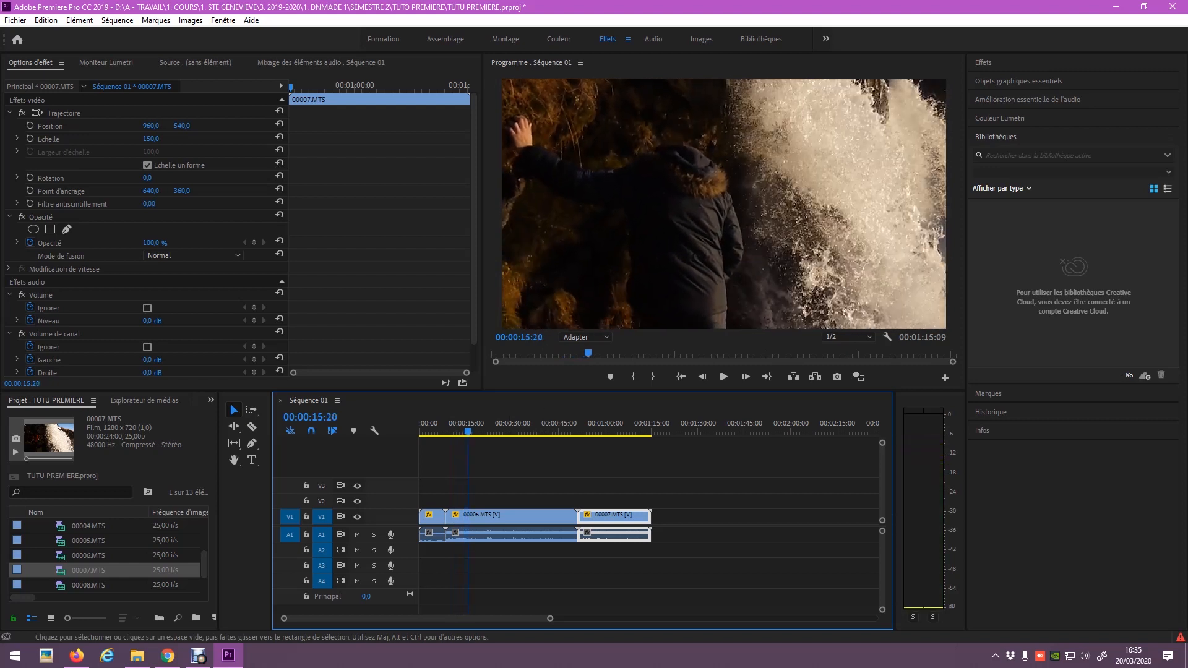
pyautogui.click(524, 517)
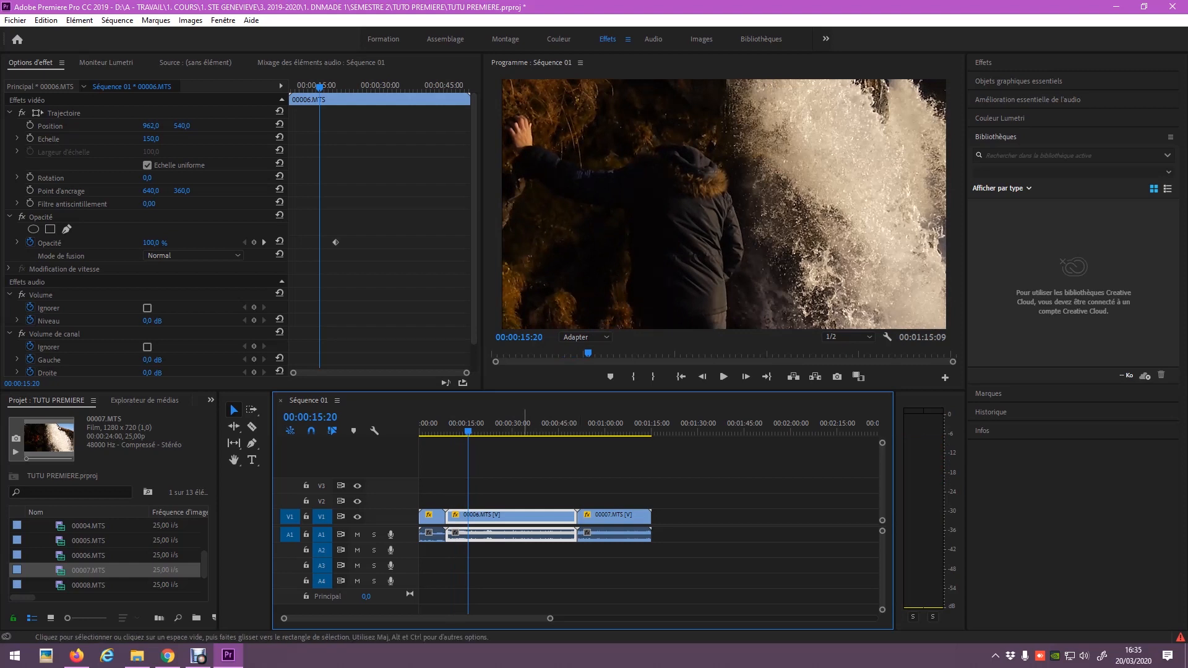
pyautogui.click(251, 427)
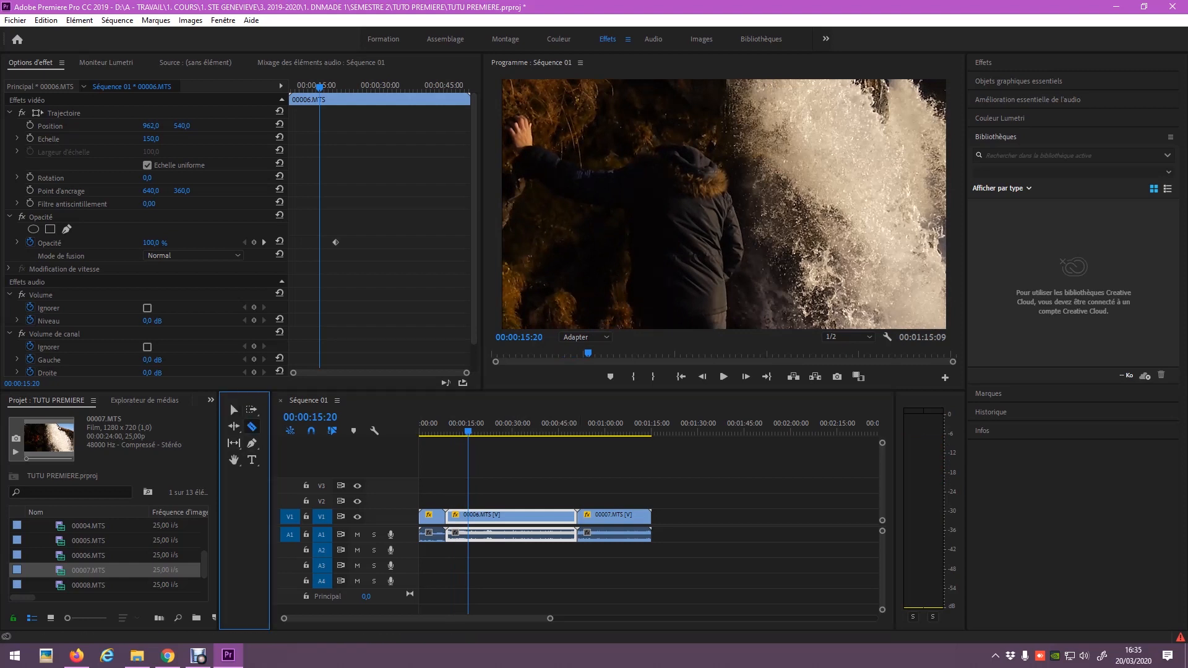
# Razor the waterfall clip at the playhead and delete the extra 00006.MTS piece.
pyautogui.click(469, 516)
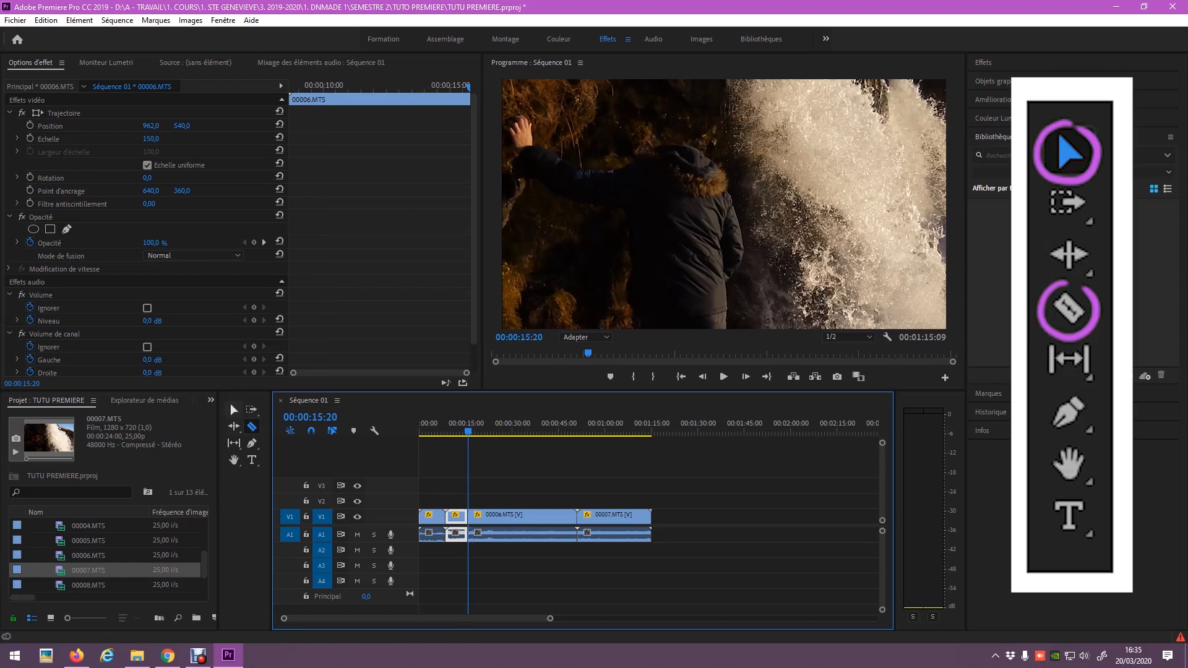
pyautogui.click(232, 407)
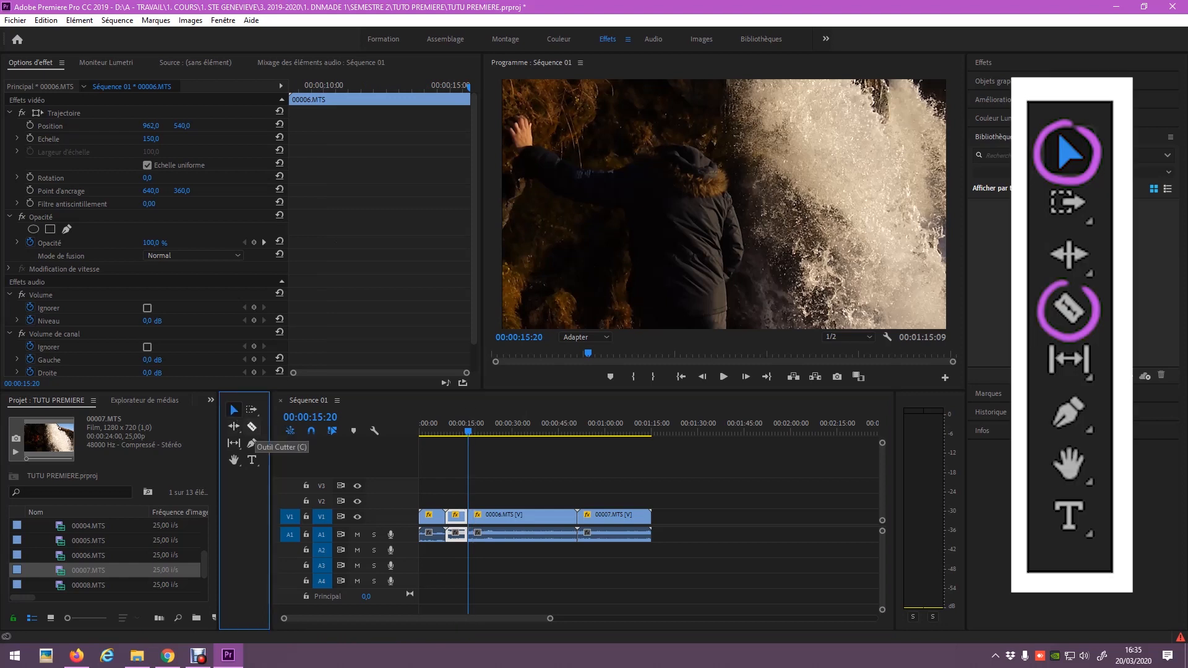
pyautogui.click(487, 517)
pyautogui.press('Delete')
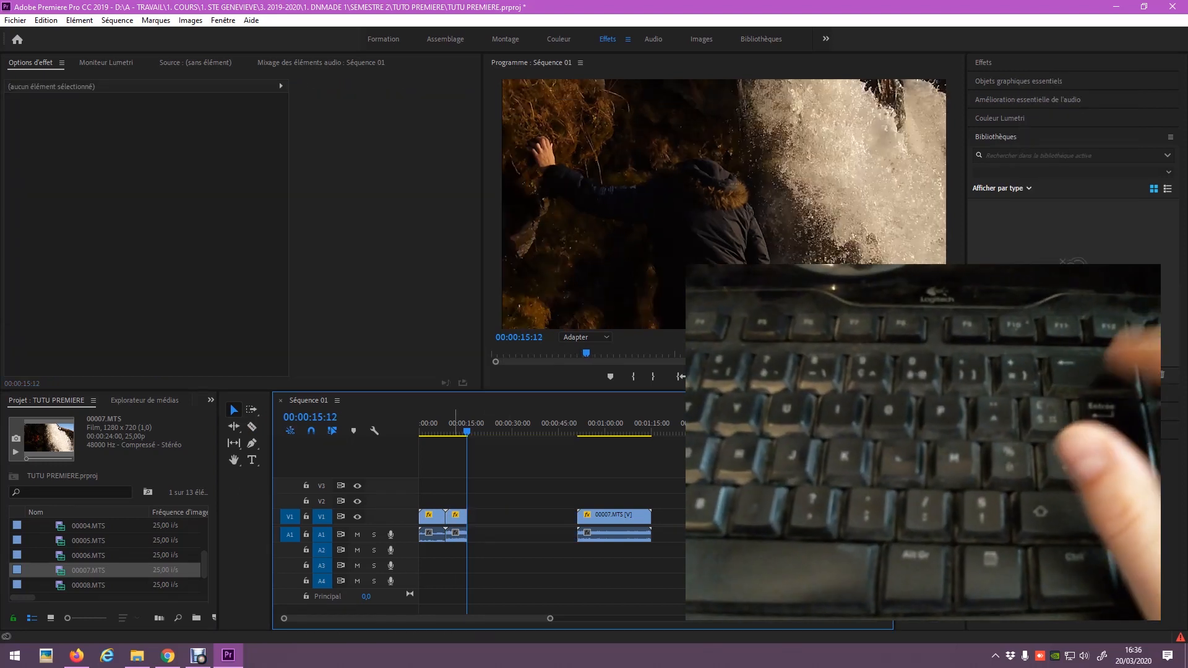
# Move the remaining 00006.MTS clip later in the sequence and trim its end shorter.
pyautogui.moveTo(467, 431); pyautogui.dragTo(461, 431)
pyautogui.moveTo(457, 517); pyautogui.dragTo(492, 517)
pyautogui.moveTo(487, 431)
pyautogui.mouseDown()
pyautogui.moveTo(476, 431)
pyautogui.moveTo(500, 431)
pyautogui.moveTo(487, 431)
pyautogui.mouseUp()
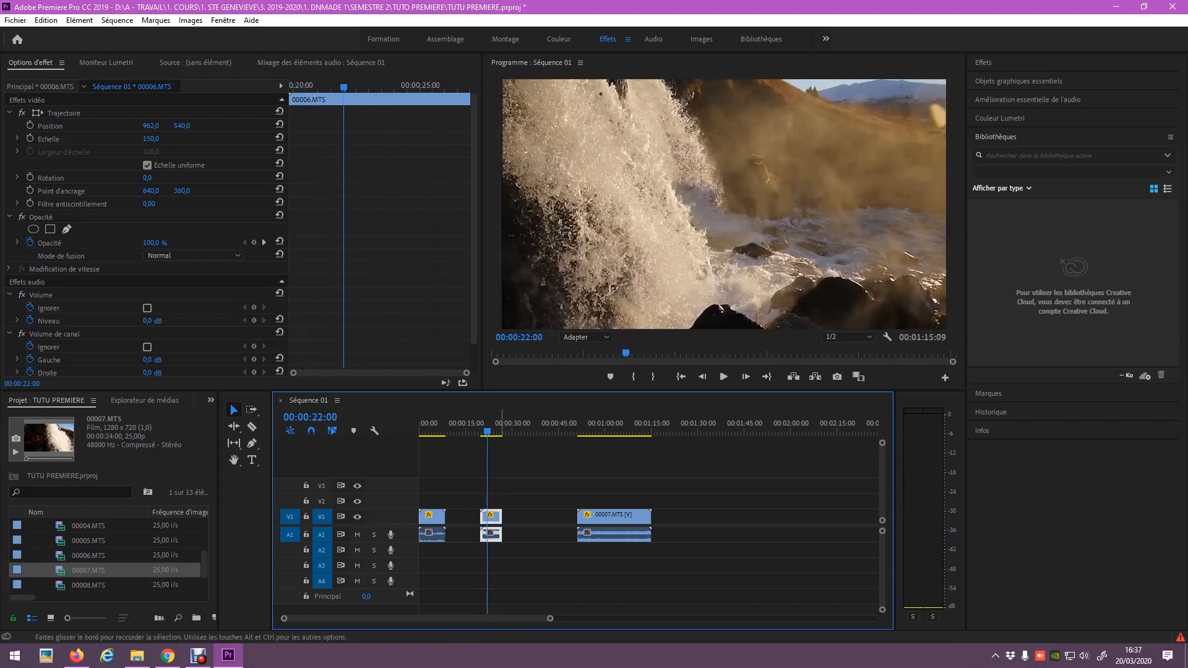
pyautogui.moveTo(501, 518); pyautogui.dragTo(555, 517)
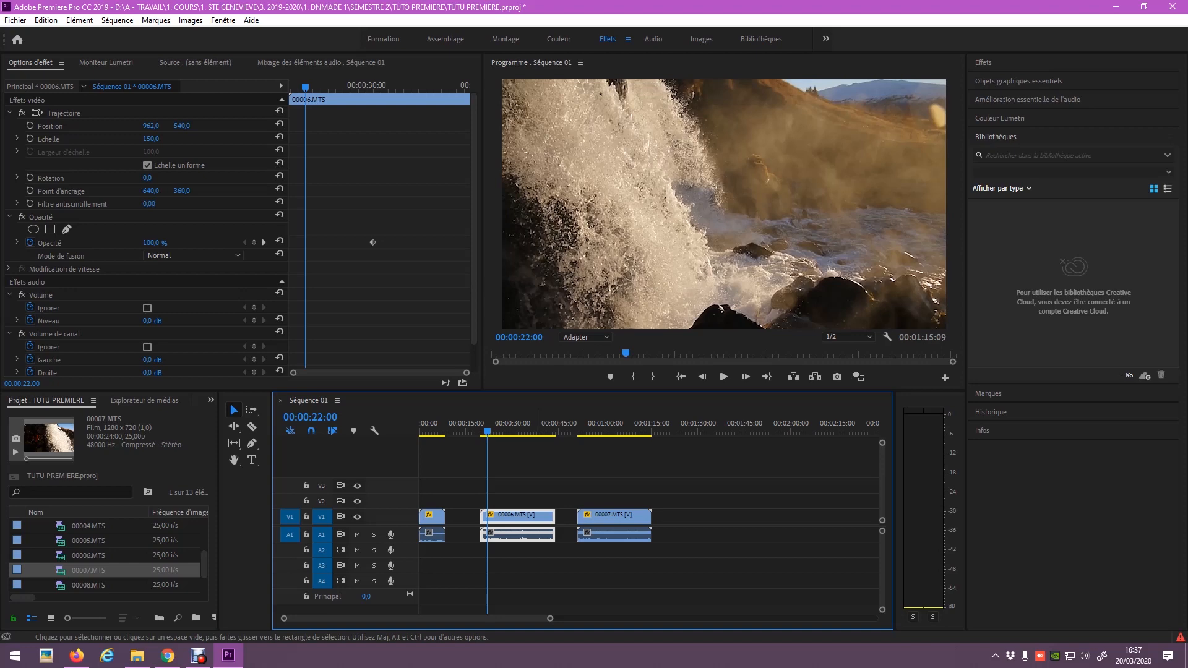
pyautogui.moveTo(520, 431); pyautogui.dragTo(495, 431)
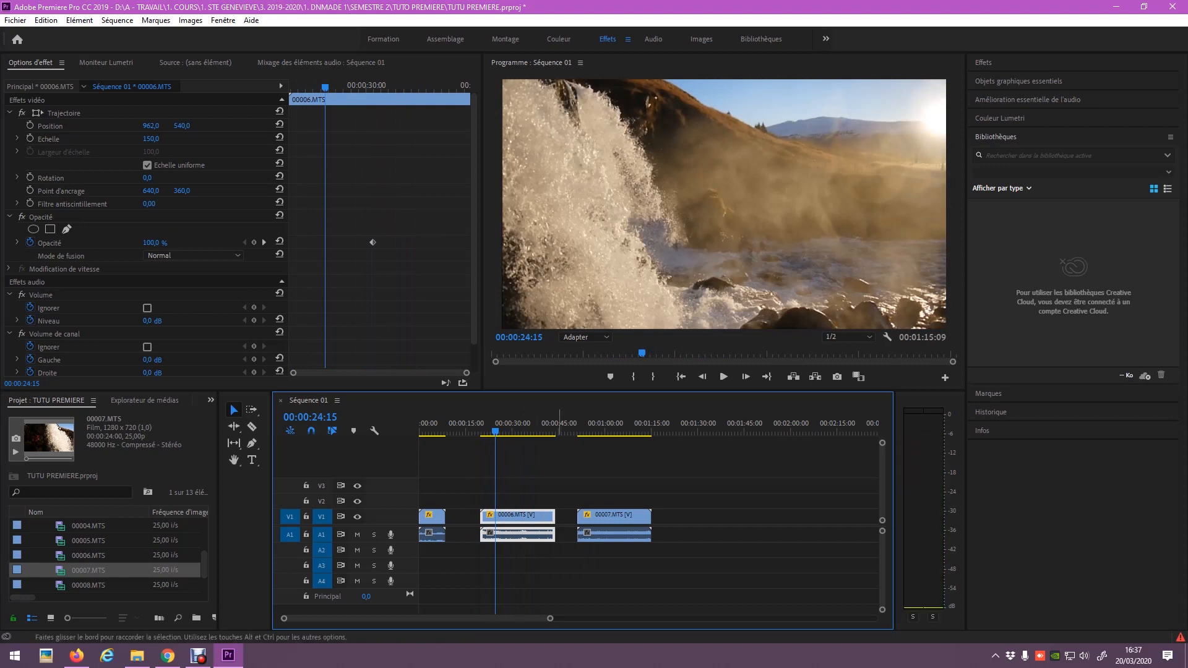
pyautogui.moveTo(555, 515); pyautogui.dragTo(498, 516)
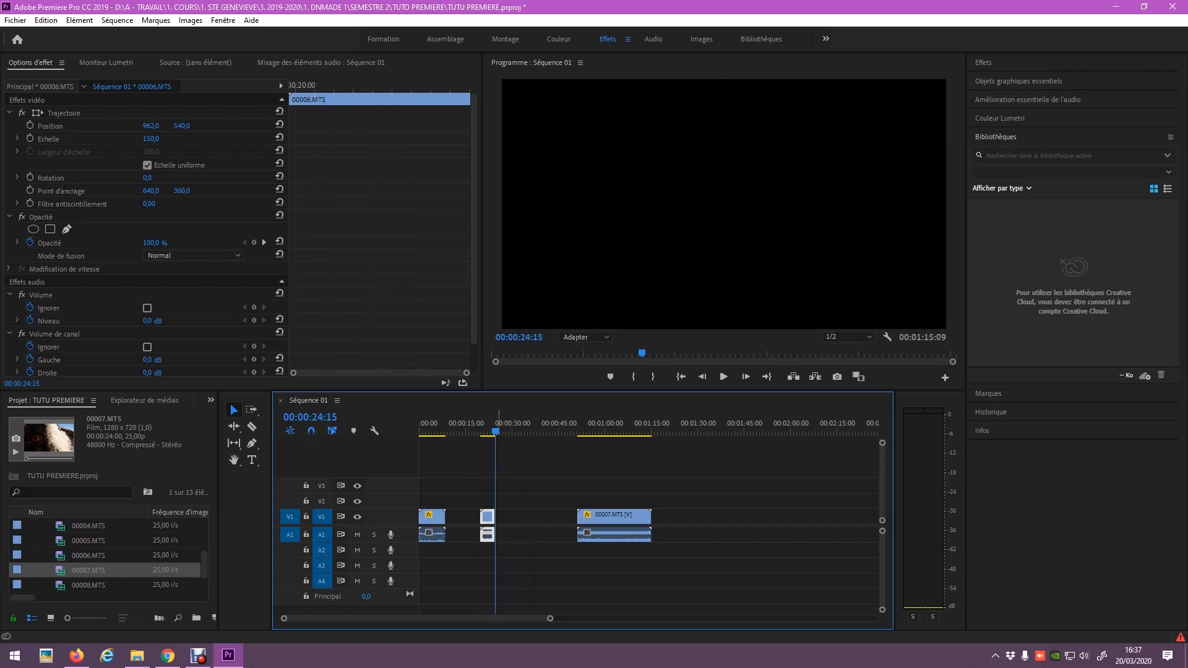
# Razor 00007.MTS at the playhead and move its right-hand piece onto V2 near 00:00:30.
pyautogui.moveTo(550, 618); pyautogui.dragTo(494, 618)
pyautogui.moveTo(665, 428); pyautogui.dragTo(695, 429)
pyautogui.press('c')
pyautogui.click(694, 516)
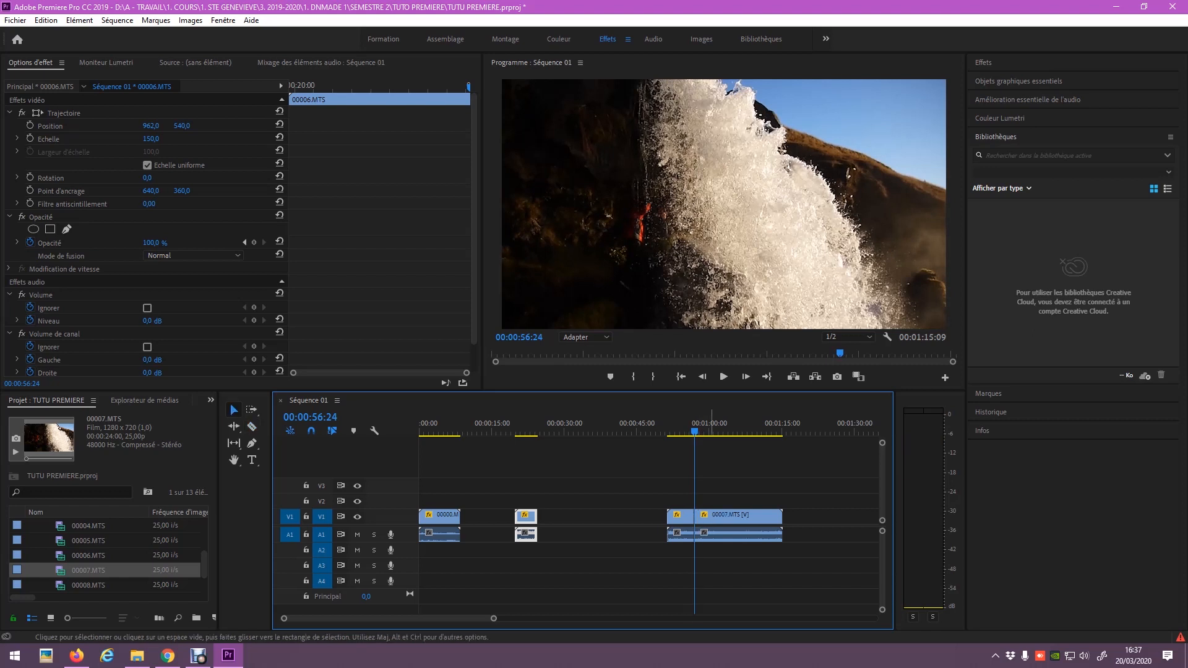
pyautogui.press('v')
pyautogui.click(699, 517)
pyautogui.moveTo(699, 517); pyautogui.dragTo(572, 502)
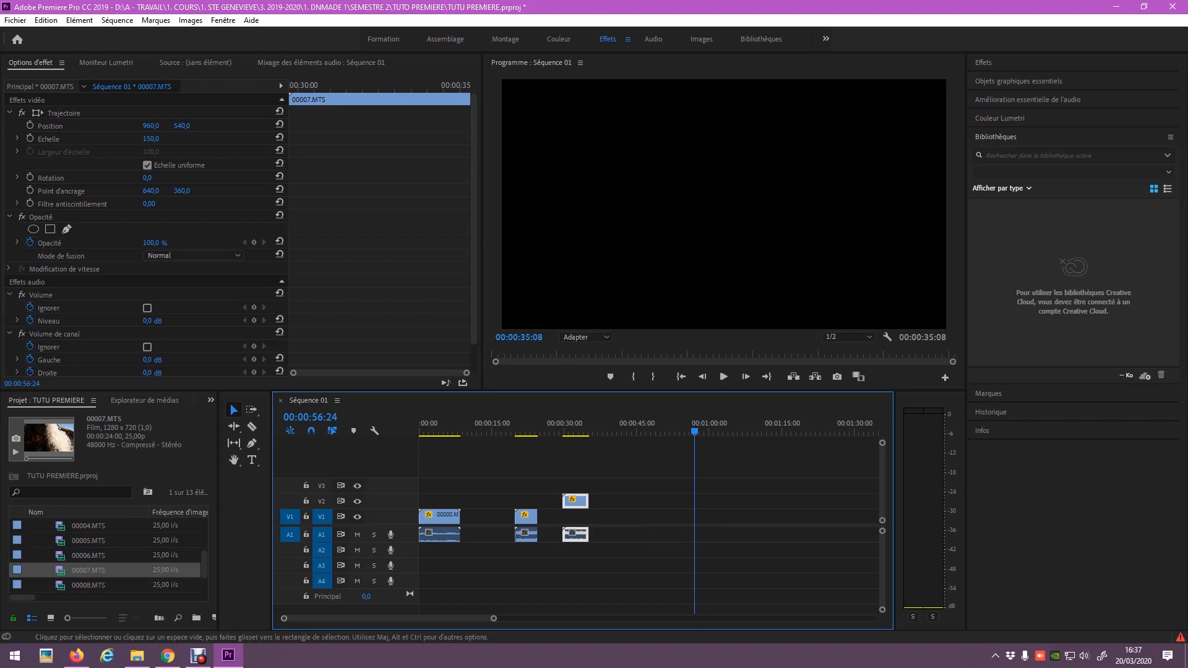
pyautogui.rightClick(578, 534)
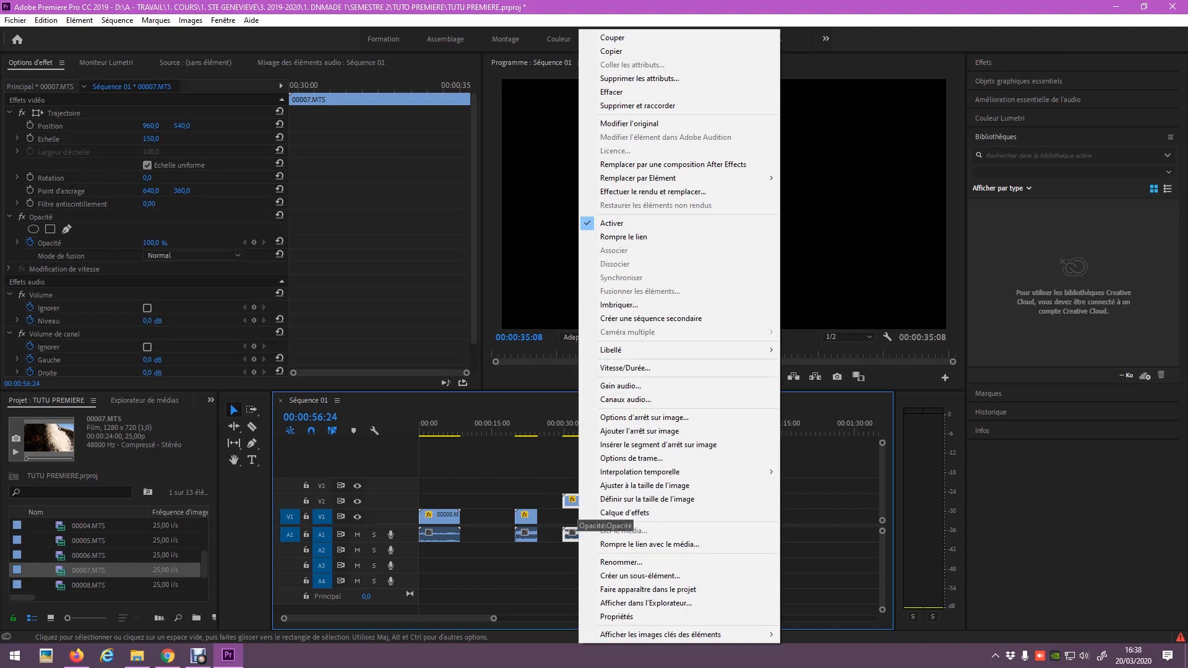
# Unlink the 00007.MTS piece, delete its A1 audio, and stack the video above 00006.MTS near 00:00:20.
pyautogui.click(624, 236)
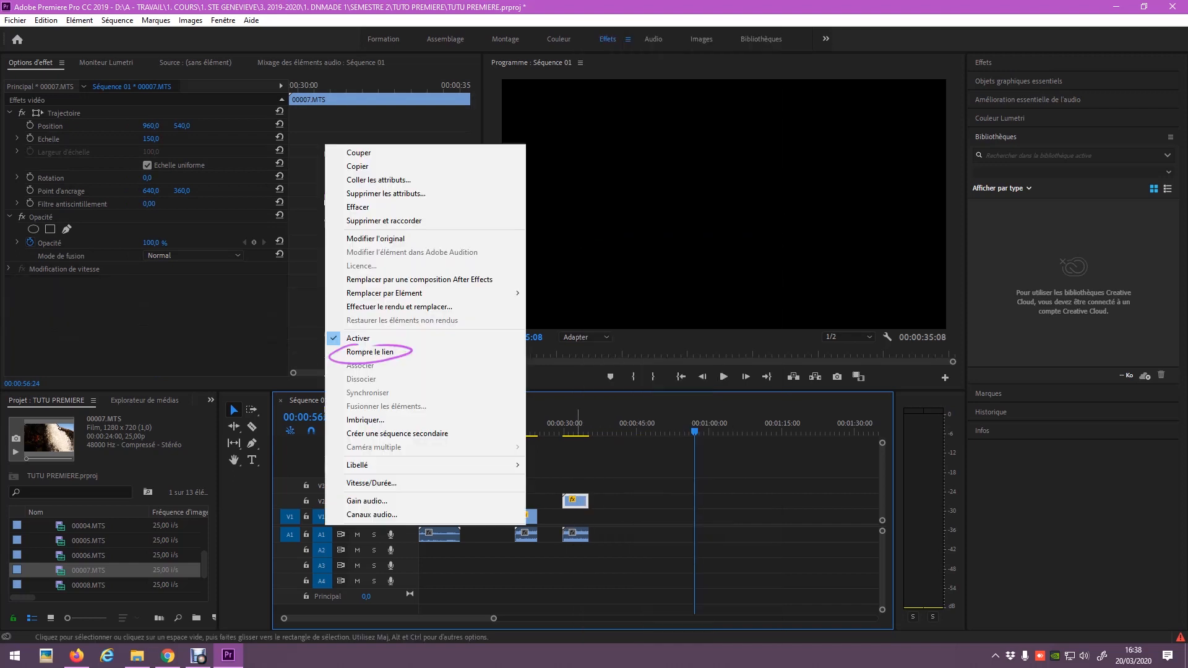
pyautogui.moveTo(579, 499); pyautogui.dragTo(626, 500)
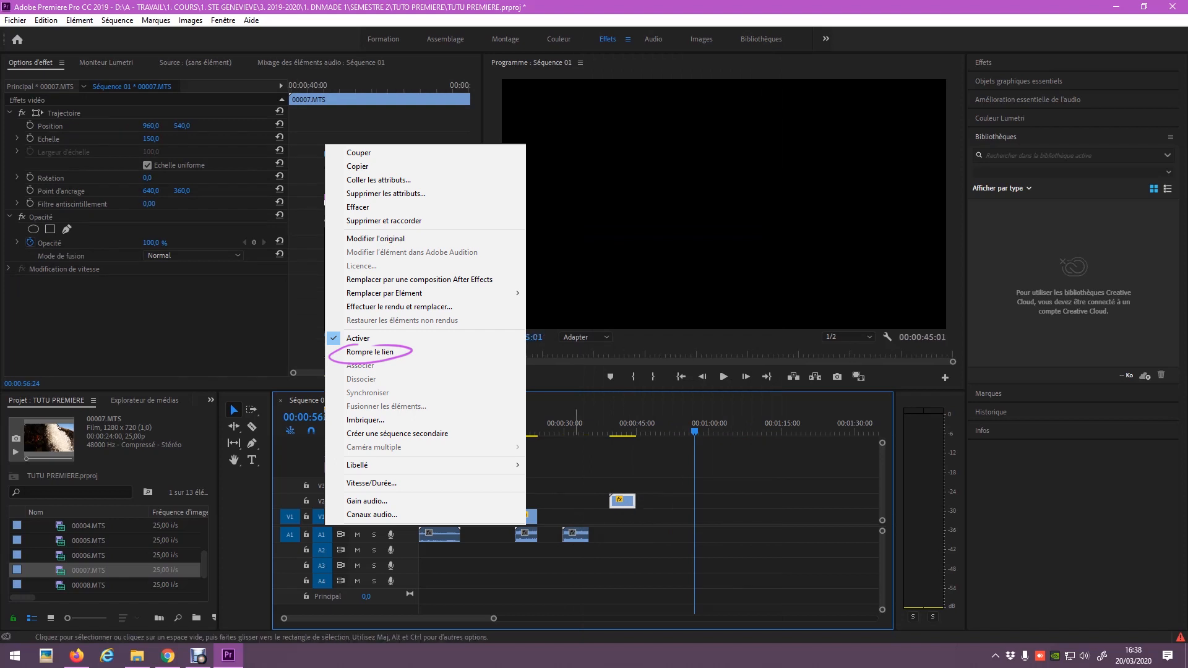
pyautogui.click(576, 537)
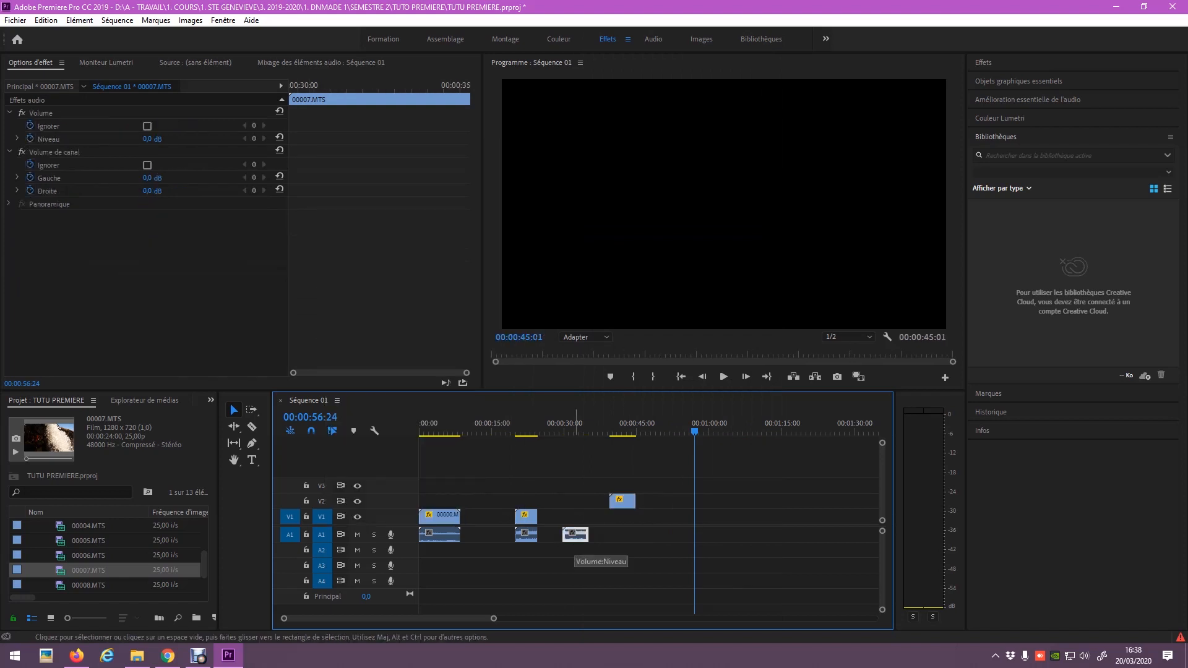
pyautogui.press('Delete')
pyautogui.moveTo(622, 501); pyautogui.dragTo(527, 500)
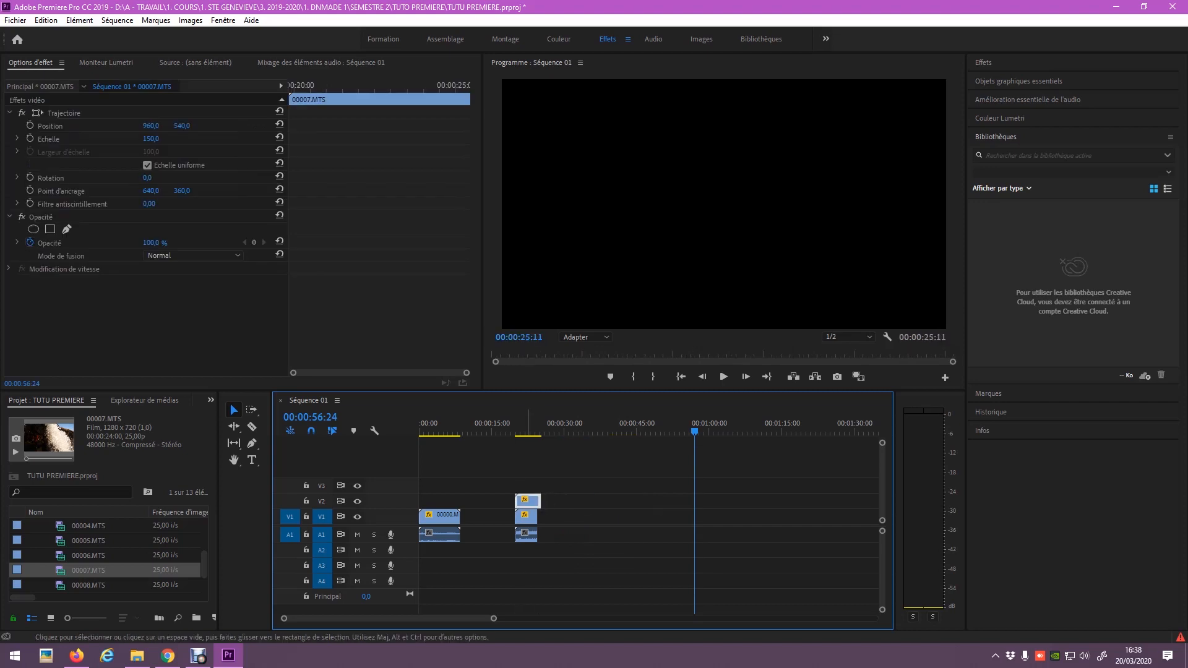
# Lower the V2 00007.MTS clip's Opacité to 53 % and play back the overlay.
pyautogui.moveTo(521, 426); pyautogui.dragTo(523, 427)
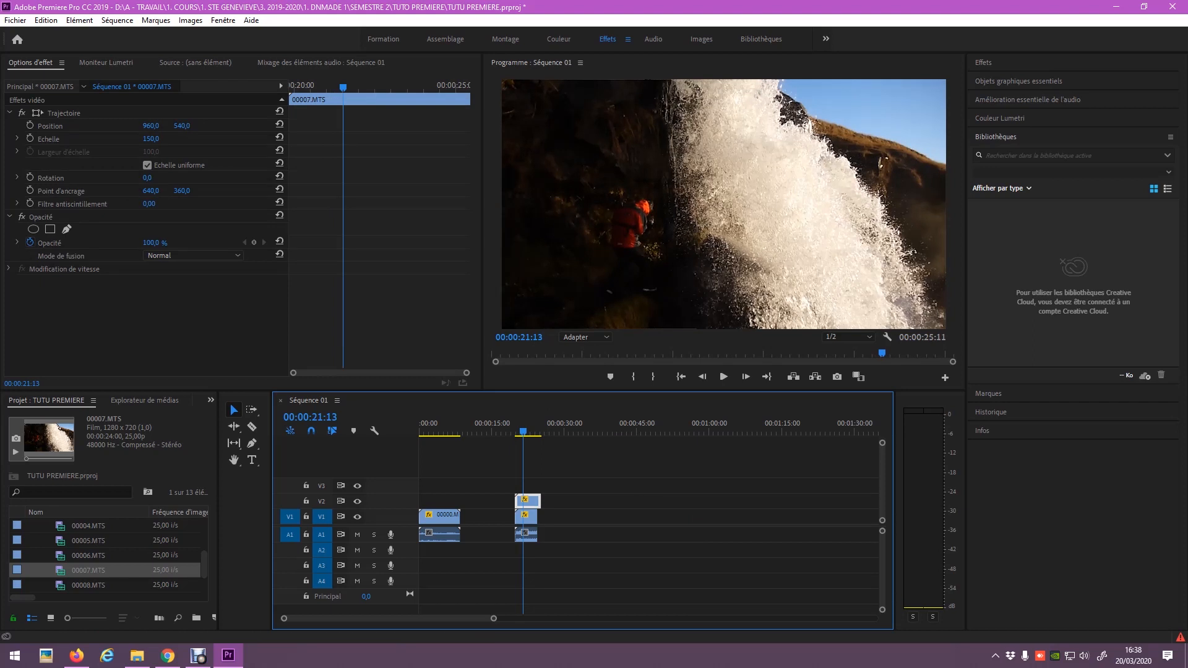
pyautogui.moveTo(151, 243); pyautogui.dragTo(123, 243)
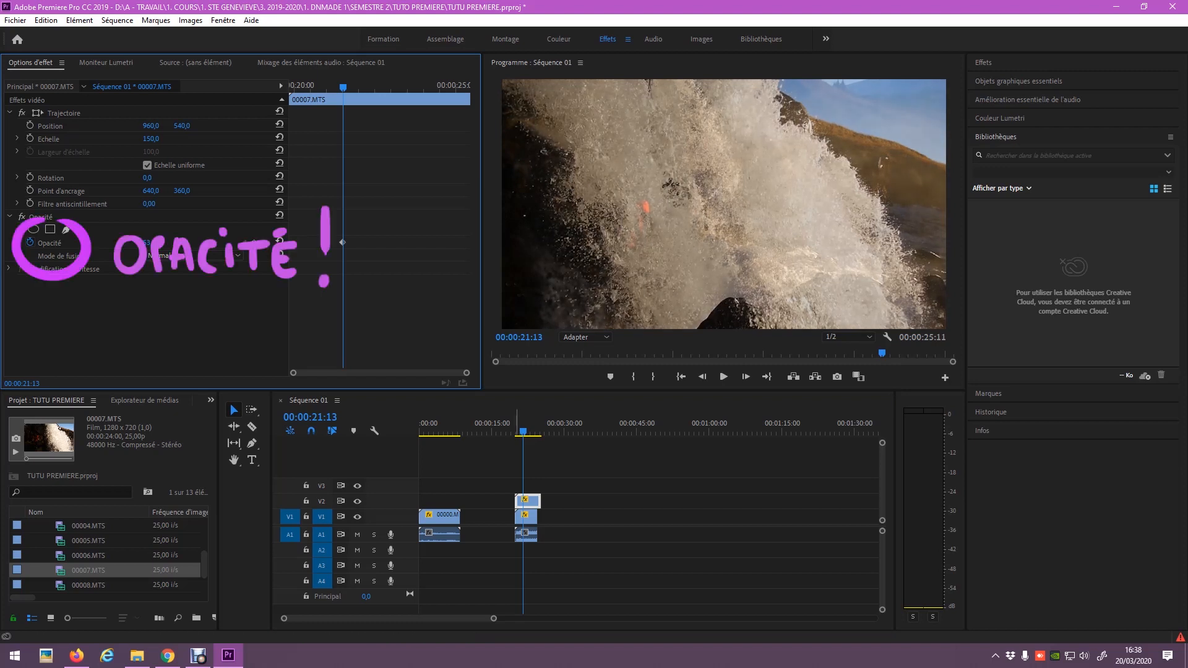
pyautogui.click(514, 431)
pyautogui.press('space')
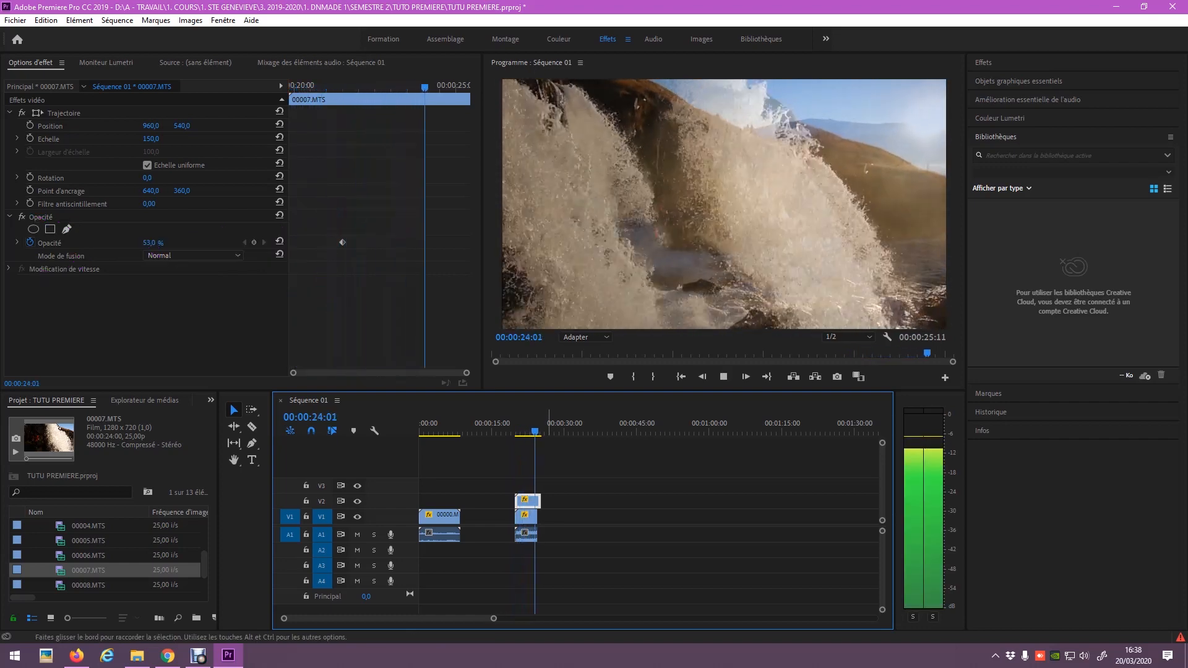
pyautogui.moveTo(537, 430); pyautogui.dragTo(524, 431)
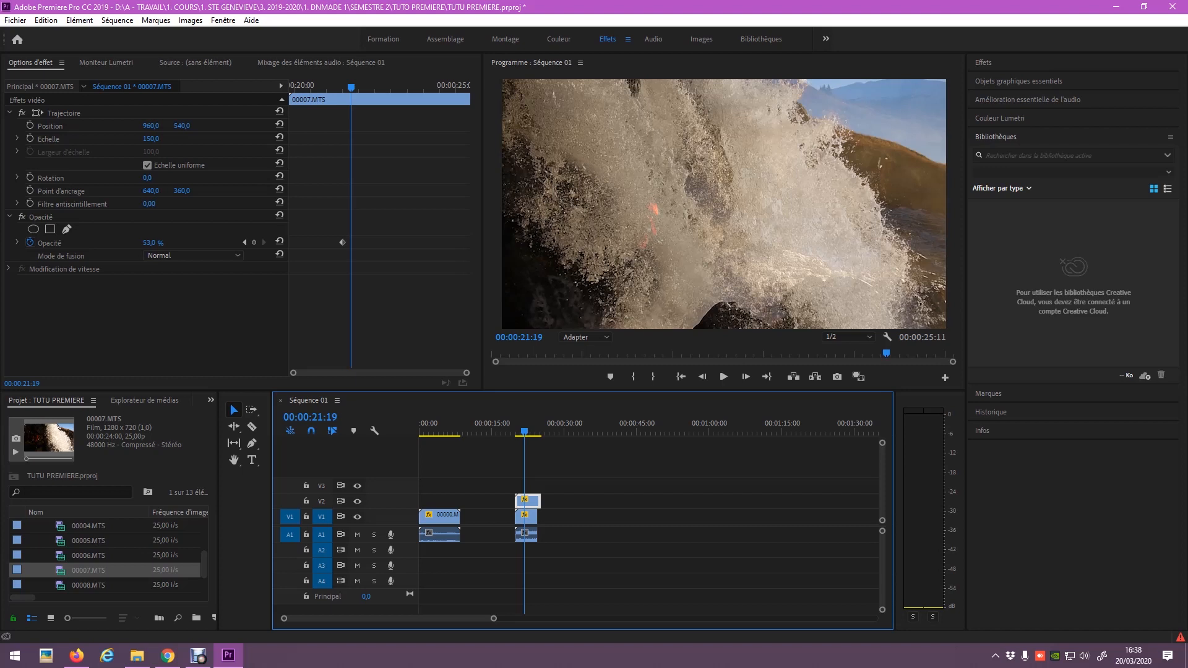
pyautogui.click(191, 256)
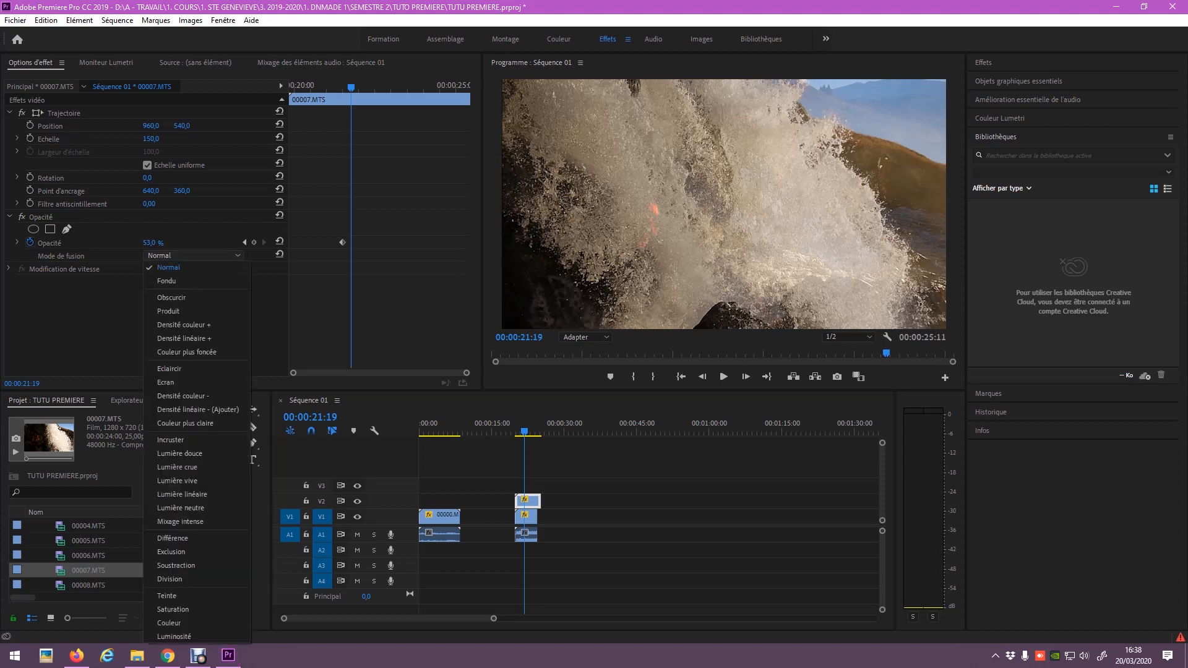
# Set the overlay's blend mode to Produit and preview it.
pyautogui.click(186, 312)
pyautogui.click(514, 427)
pyautogui.press('space')
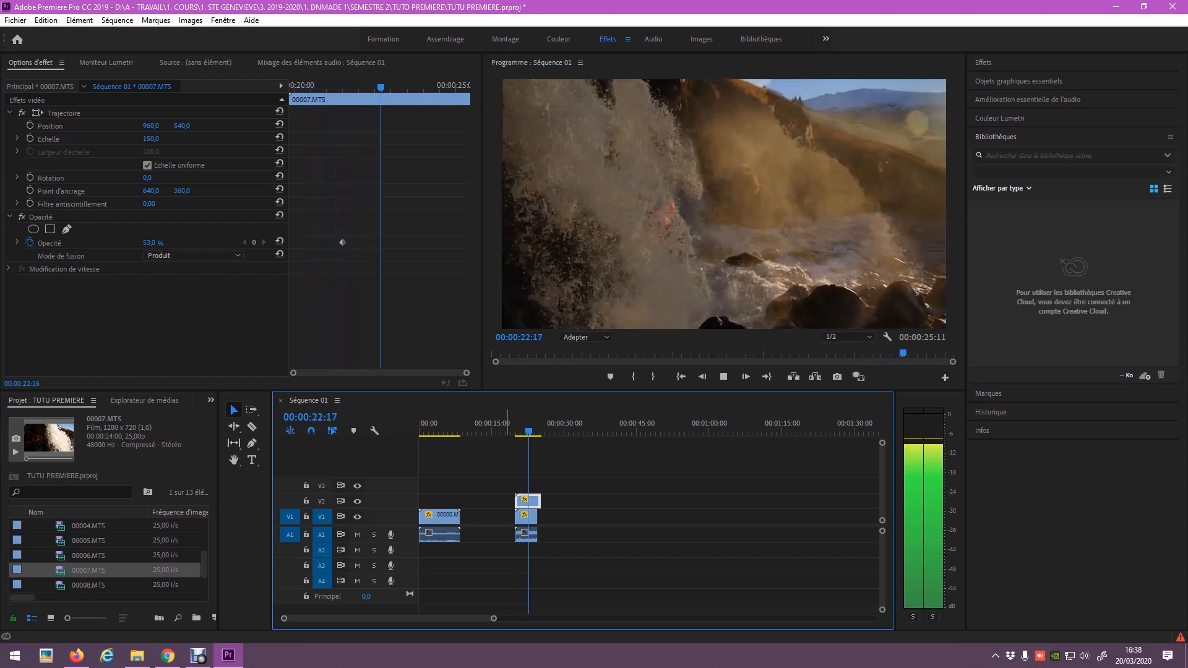
pyautogui.click(521, 429)
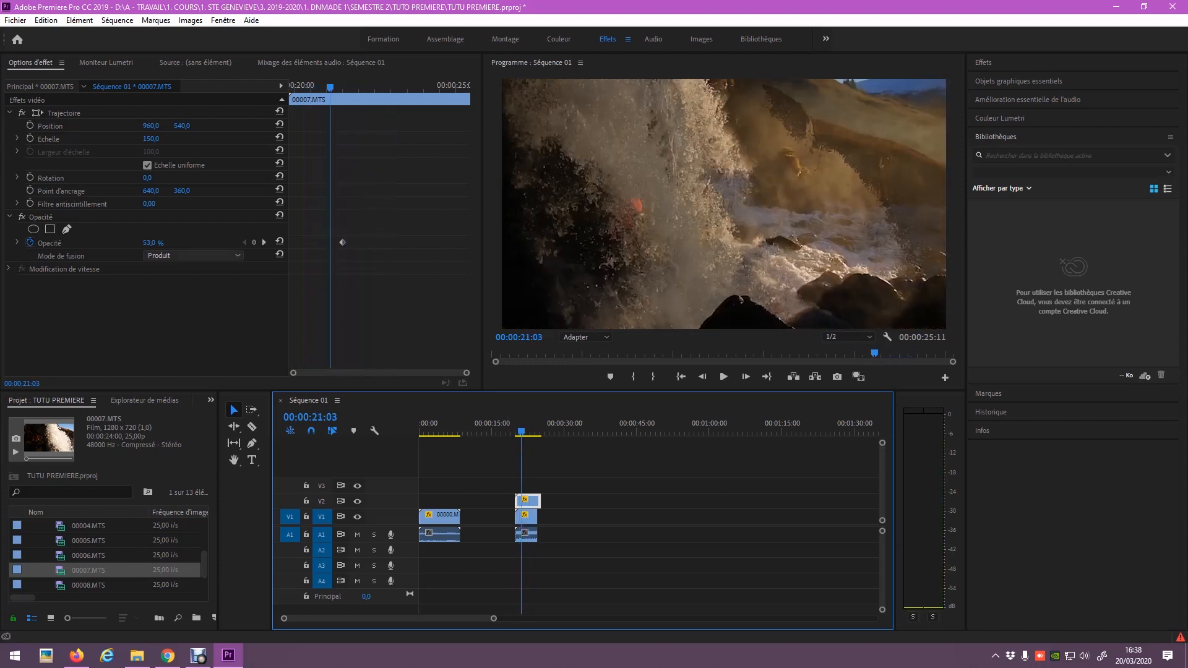
# Switch the blend mode to Différence and preview it.
pyautogui.click(192, 256)
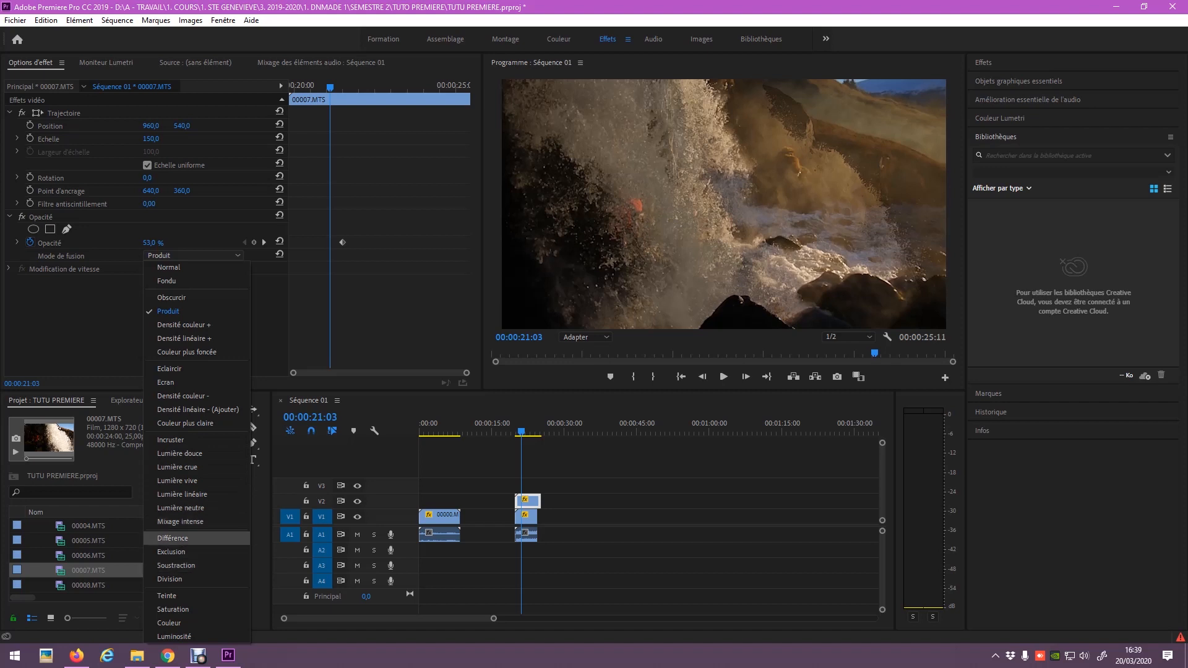
pyautogui.click(180, 537)
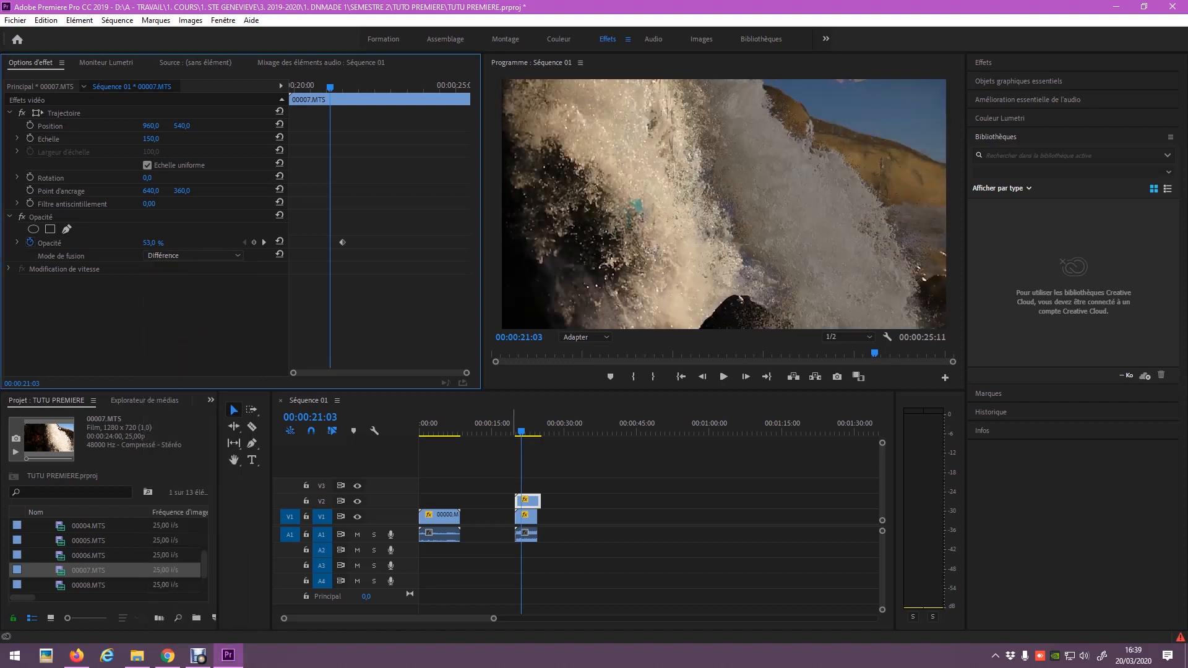
pyautogui.click(515, 432)
pyautogui.press('space')
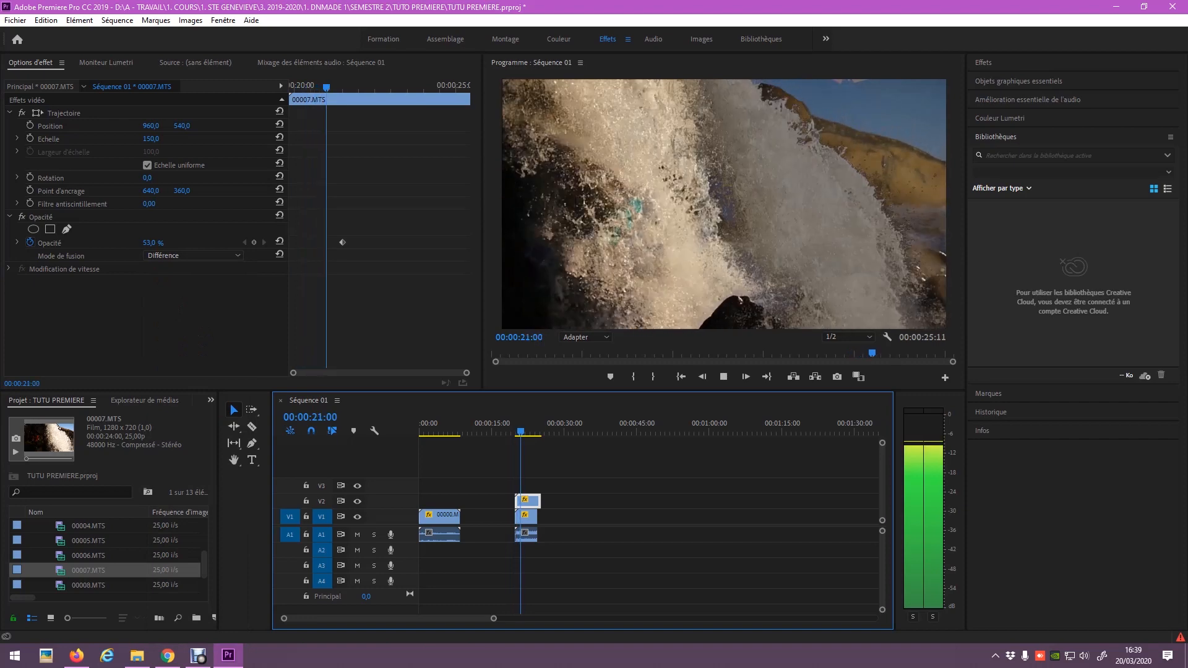
pyautogui.press('space')
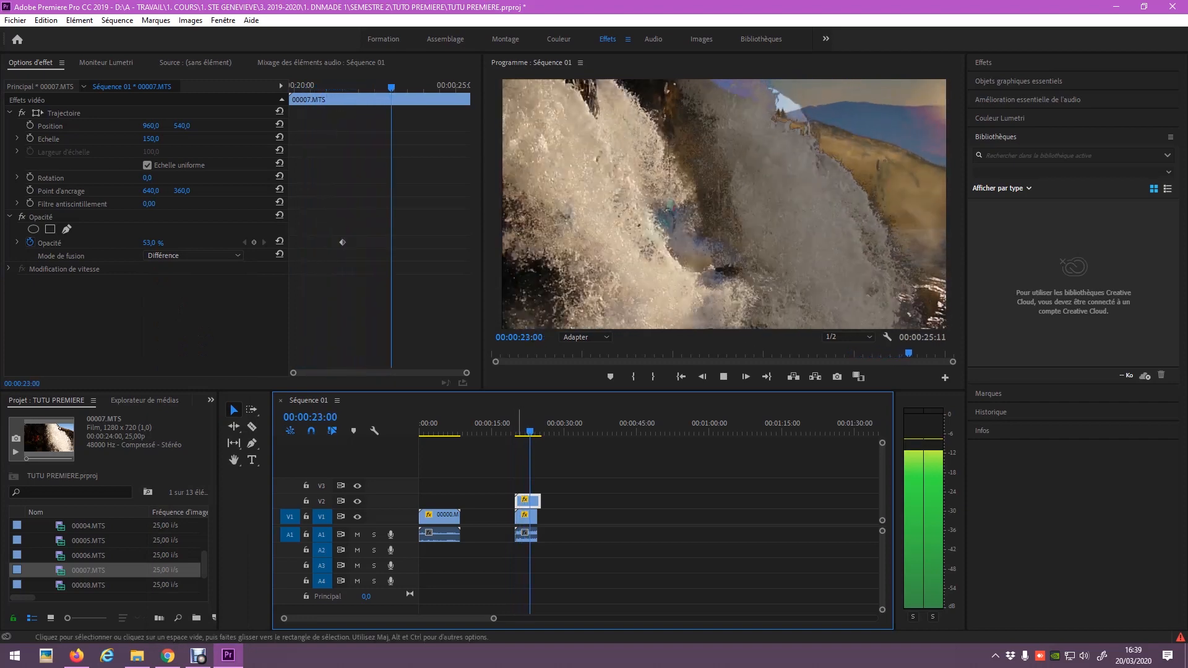
# Switch the blend mode to Incruster and replay the blended clips.
pyautogui.moveTo(391, 87); pyautogui.dragTo(371, 87)
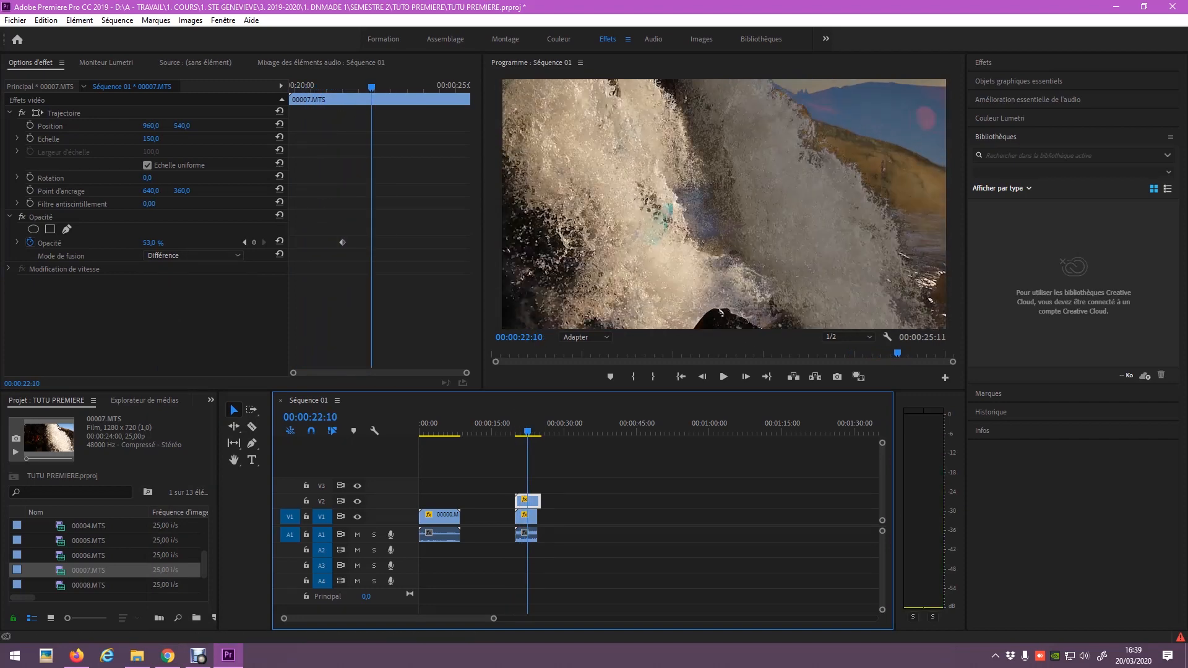
pyautogui.click(191, 255)
pyautogui.click(171, 440)
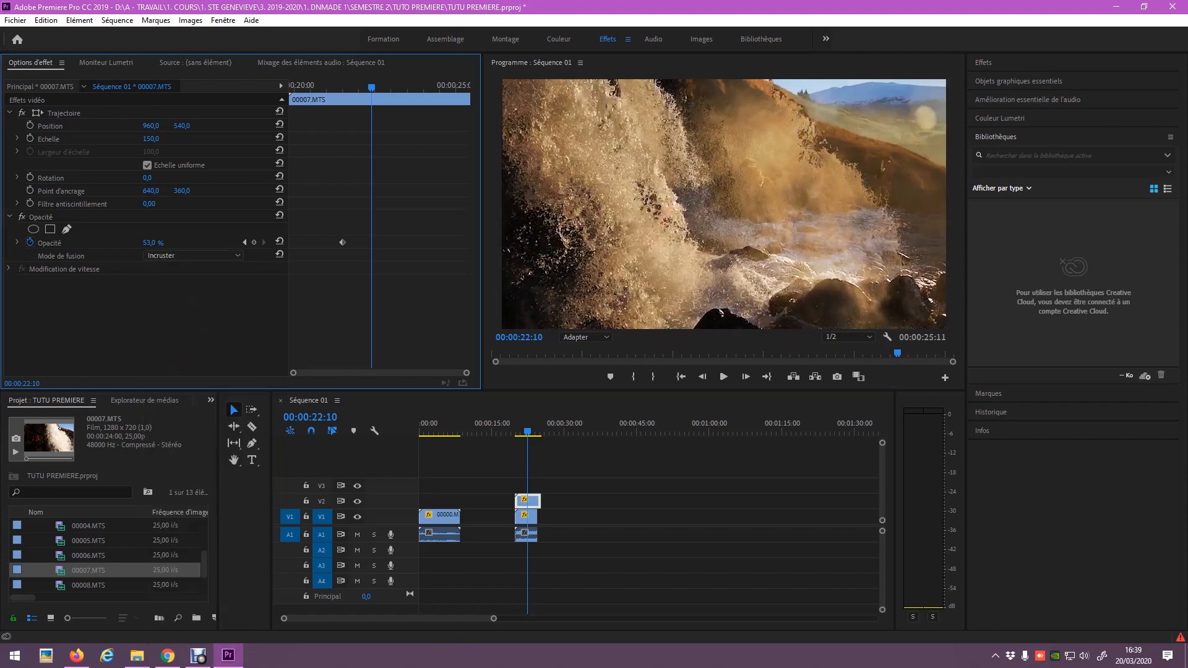
pyautogui.press('space')
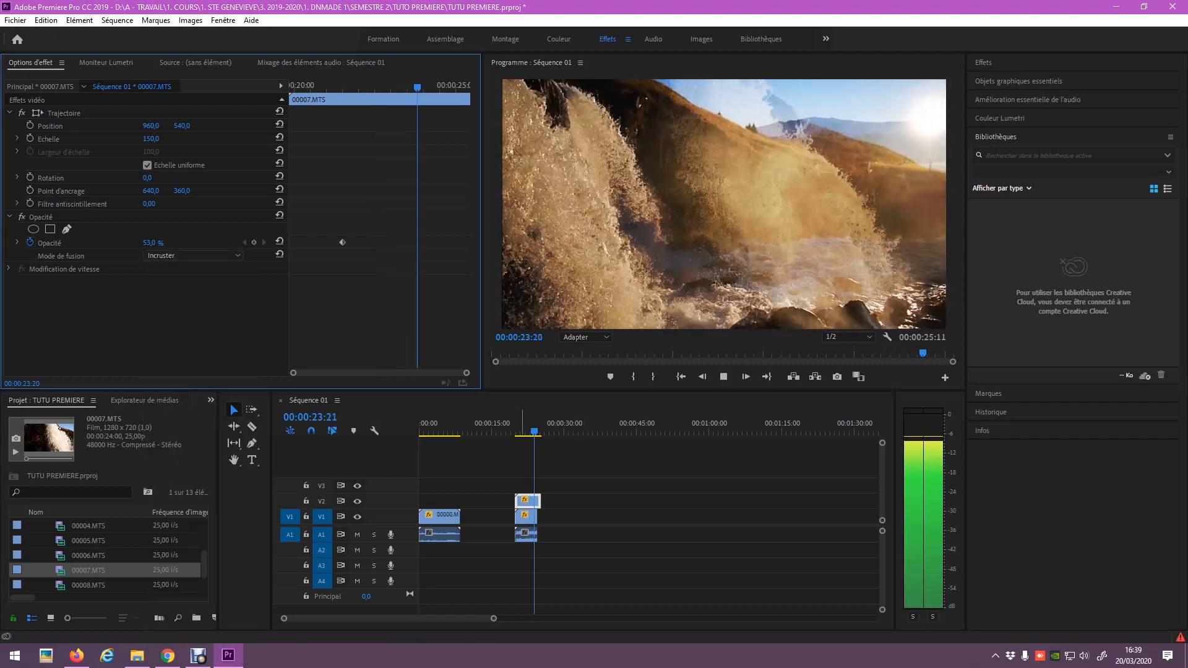
pyautogui.click(517, 423)
pyautogui.press('space')
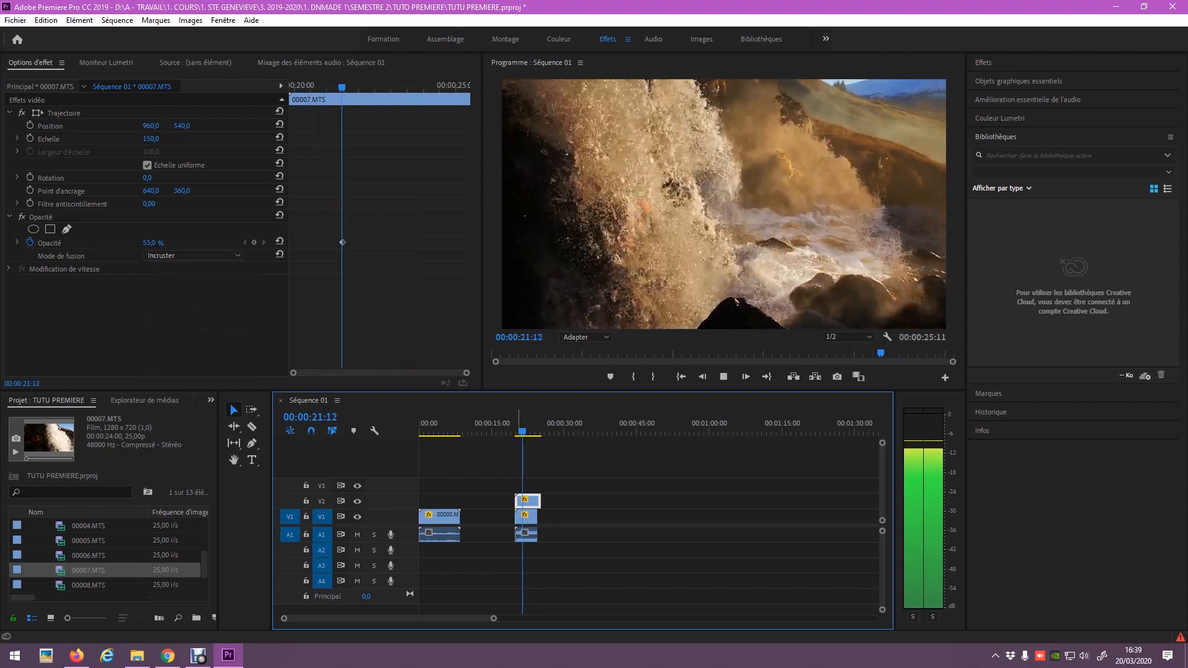
# Add a 0 % opacity keyframe at the start of the V2 waterfall clip.
pyautogui.press('space')
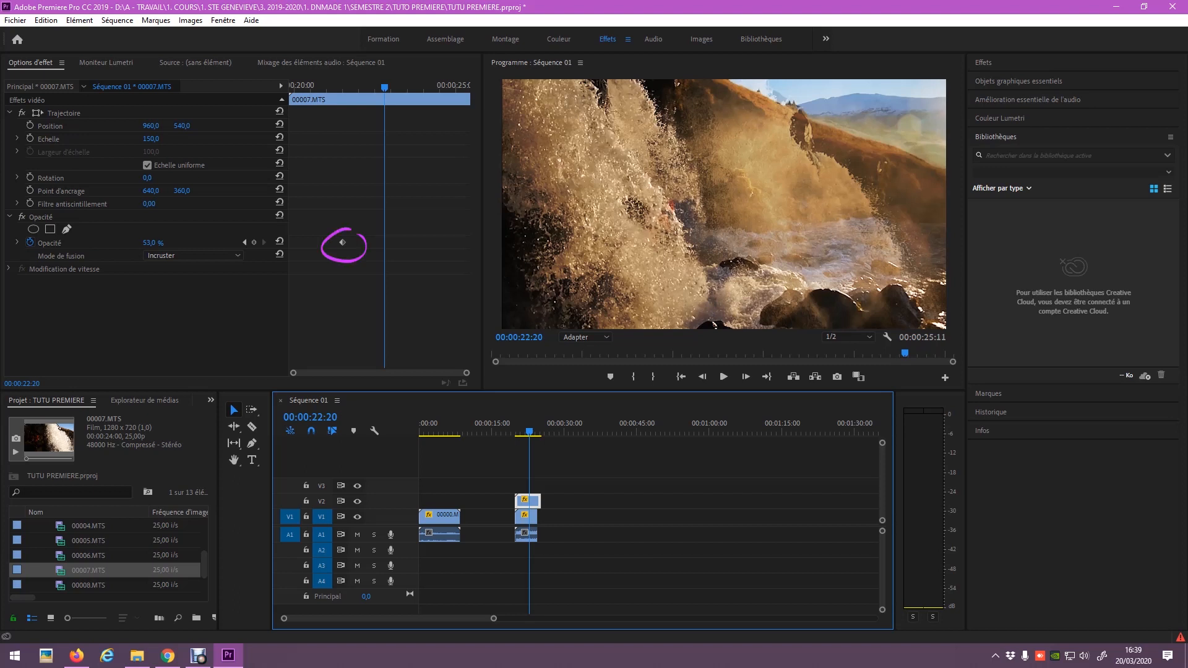
pyautogui.moveTo(385, 87); pyautogui.dragTo(342, 87)
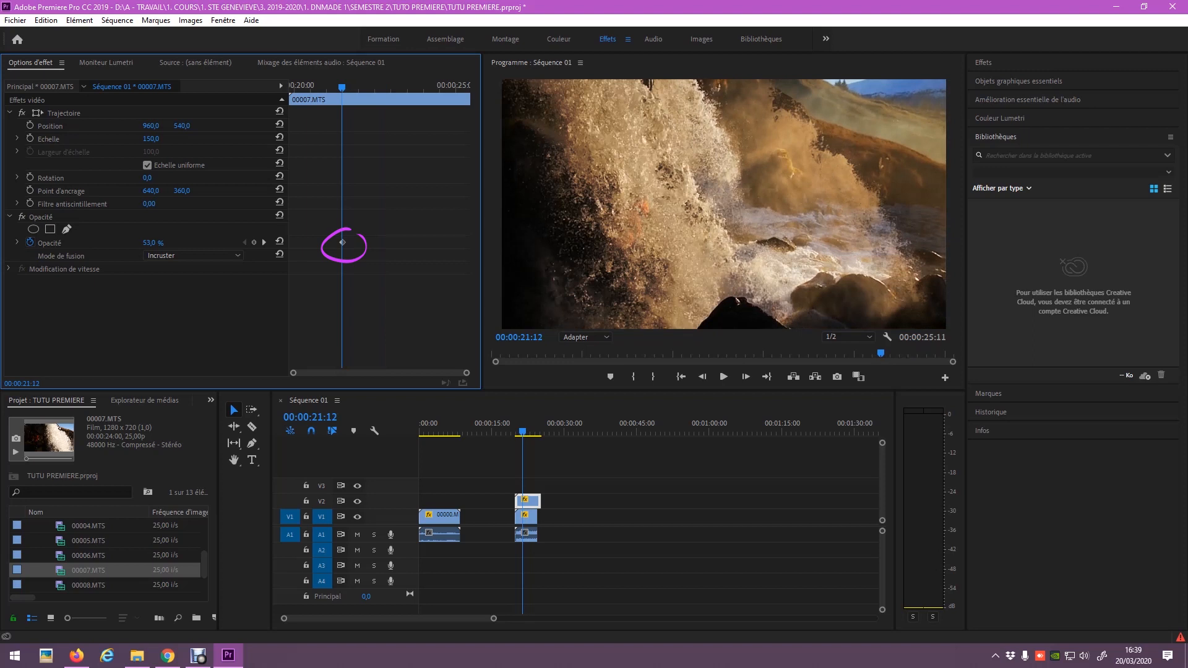
pyautogui.press('Right')
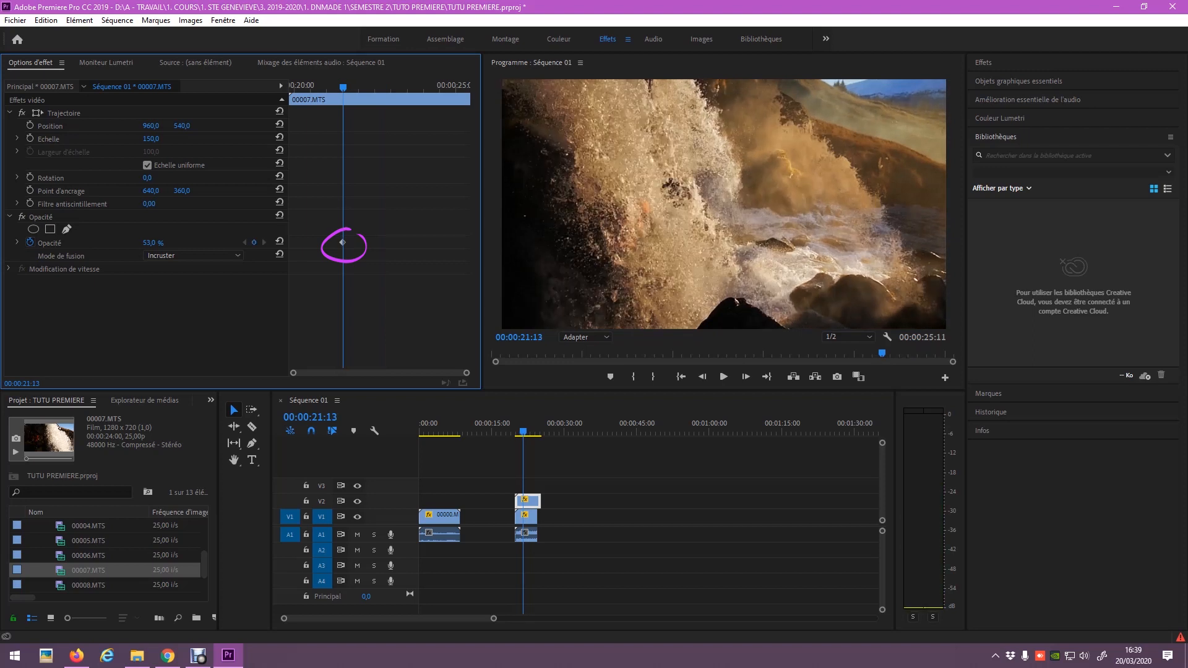
pyautogui.moveTo(342, 87); pyautogui.dragTo(299, 87)
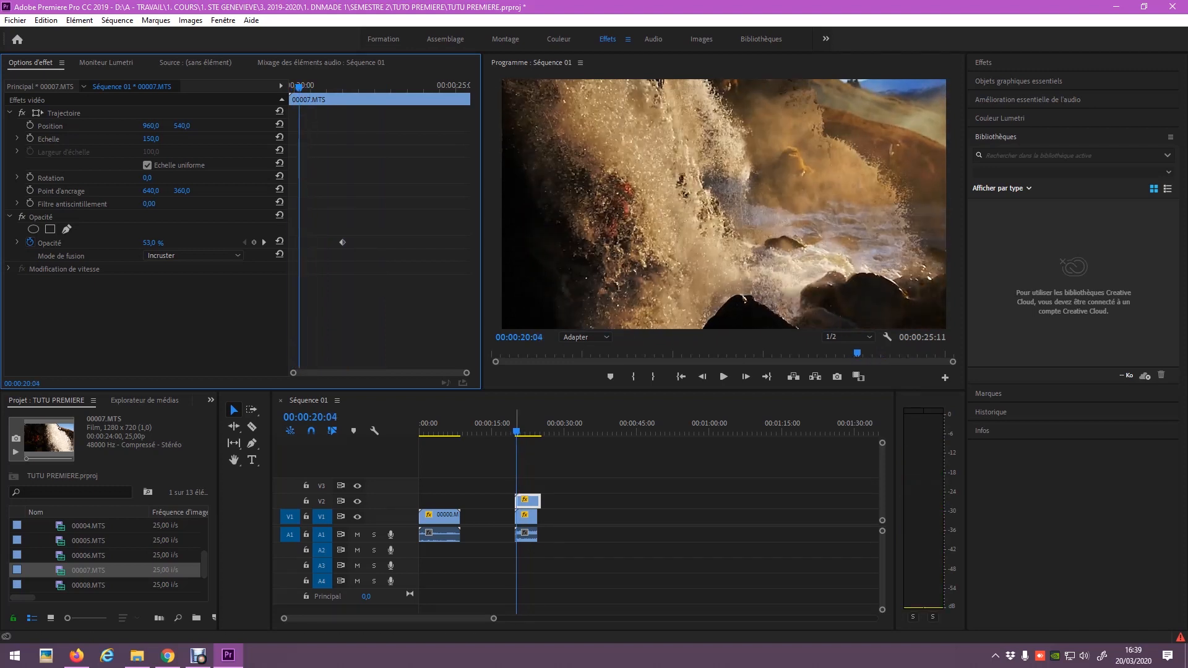
pyautogui.moveTo(299, 88); pyautogui.dragTo(290, 87)
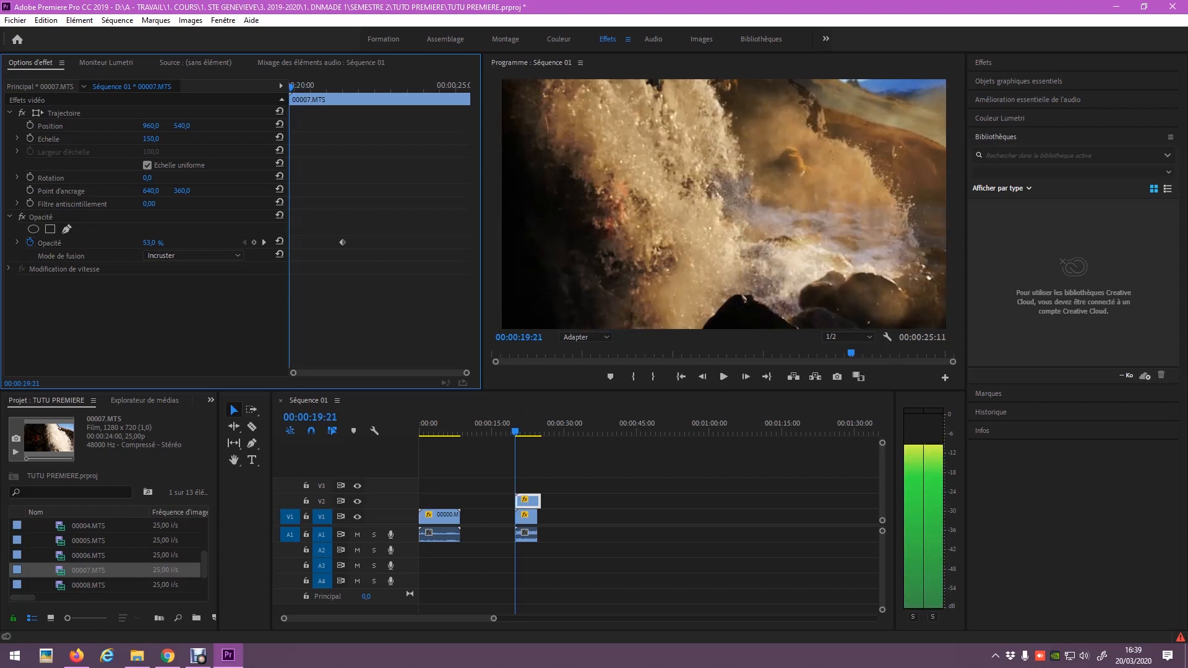
pyautogui.moveTo(150, 243); pyautogui.dragTo(117, 244)
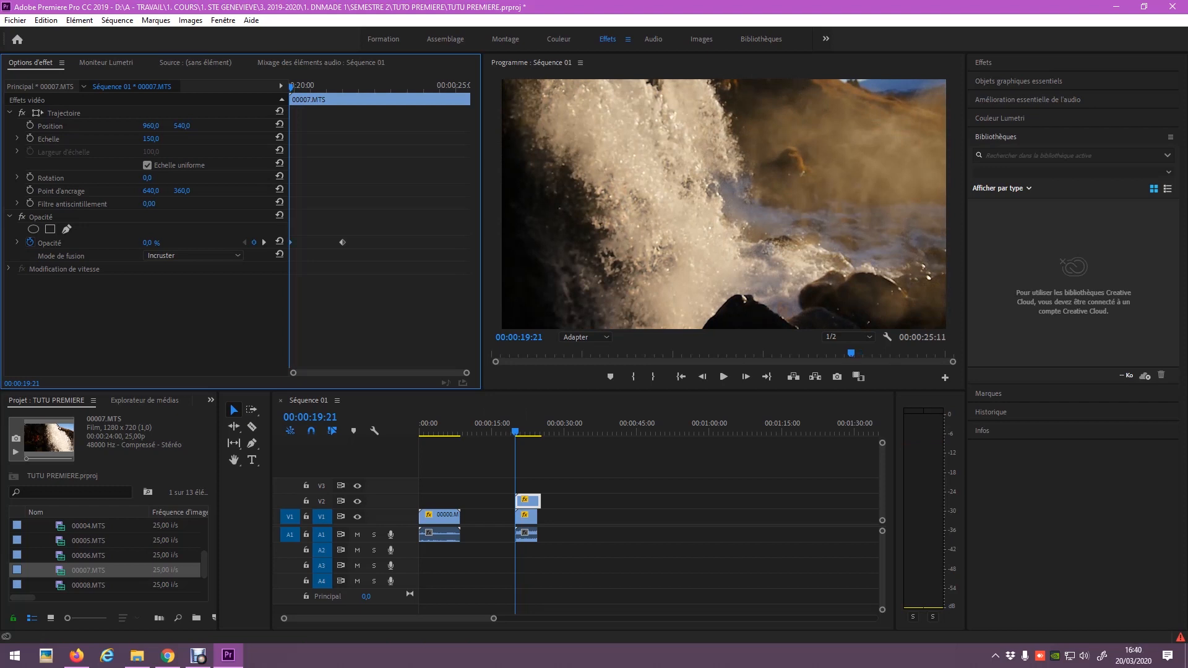
# Preview the opacity fade-in from the clip start, then delete the V2 waterfall clip.
pyautogui.press('space')
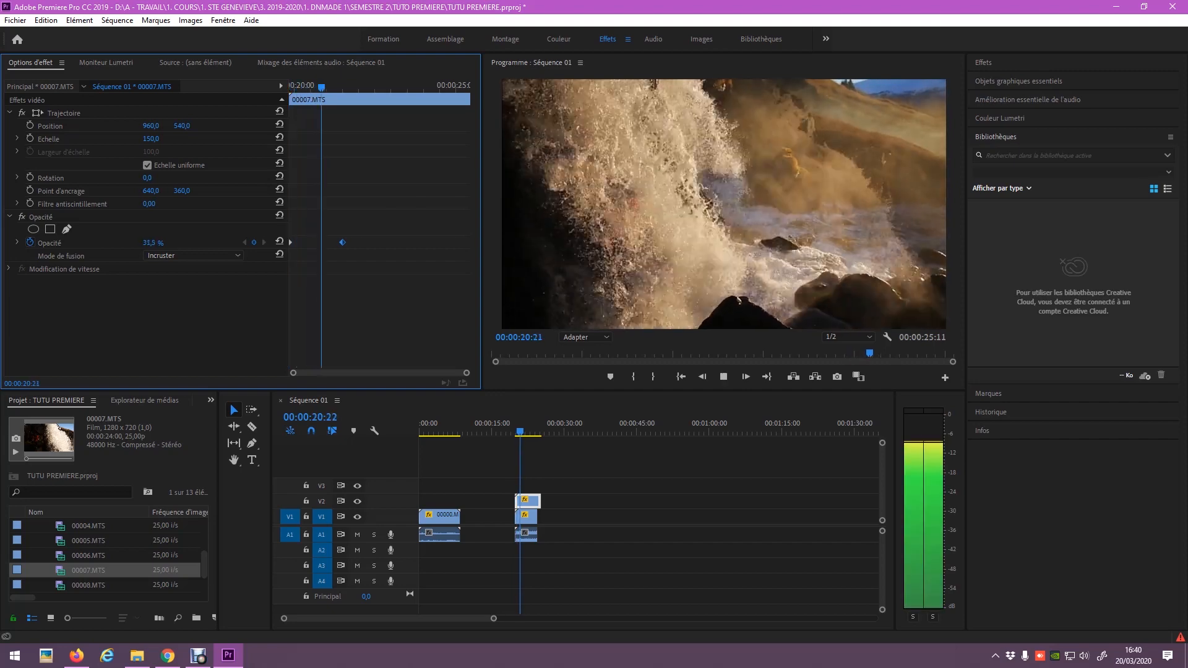
pyautogui.moveTo(354, 87); pyautogui.dragTo(289, 87)
pyautogui.press('space')
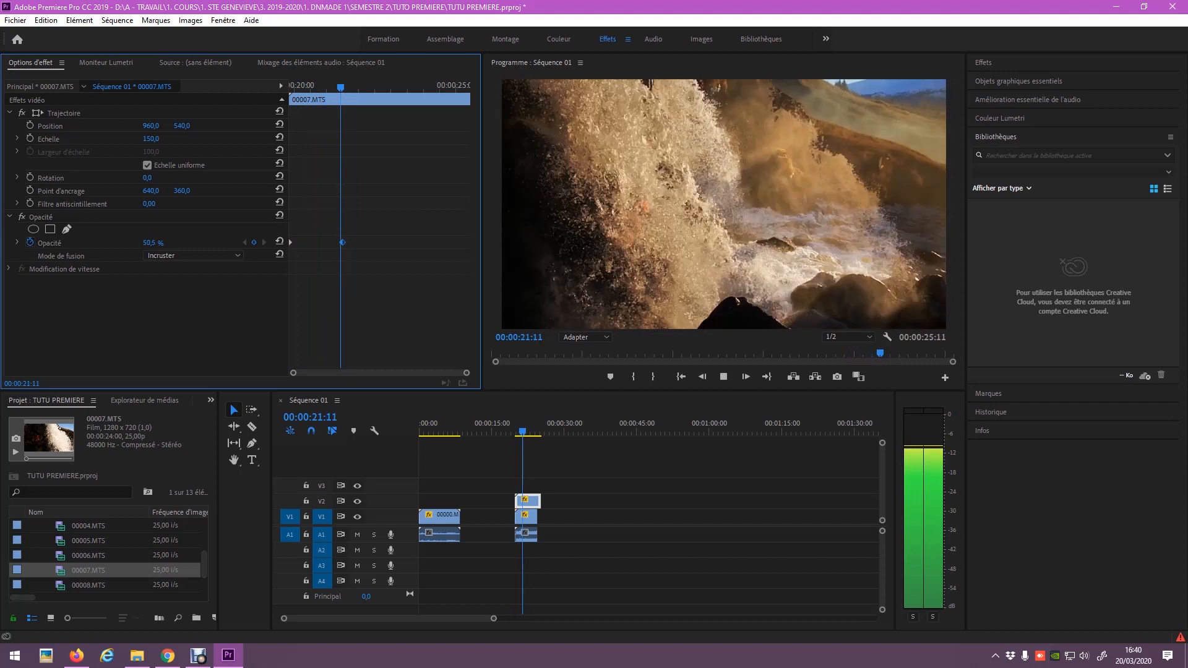
pyautogui.press('space')
pyautogui.moveTo(360, 87); pyautogui.dragTo(289, 87)
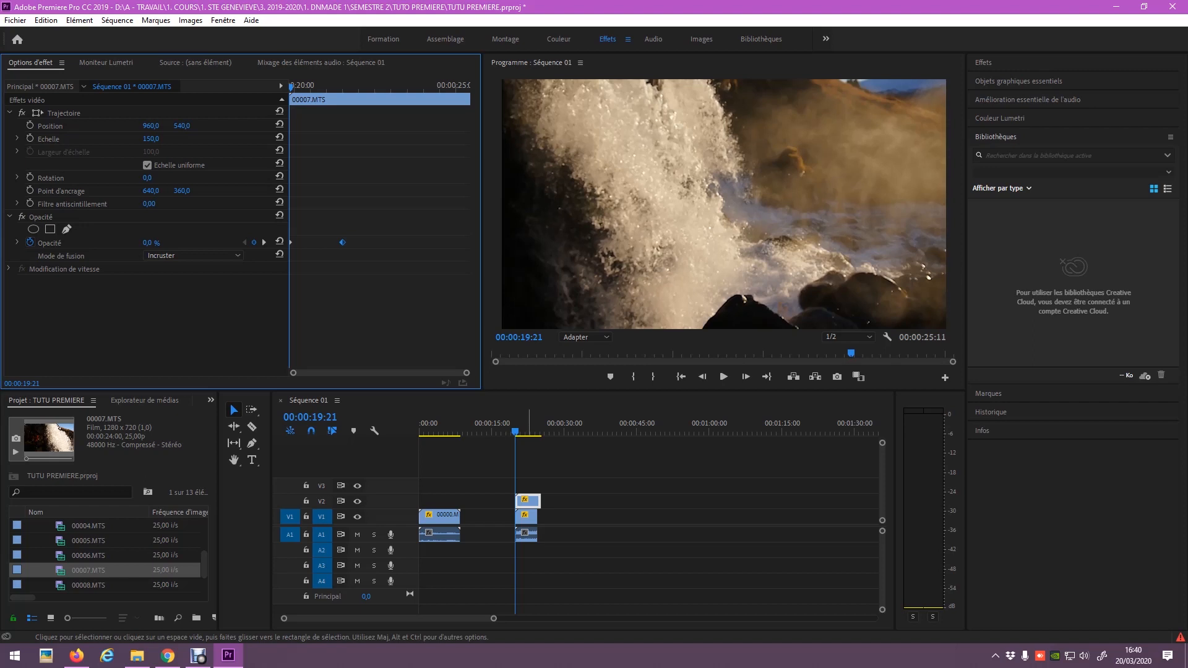
pyautogui.press('Delete')
# Select 00006.MTS on V1 and set its Echelle to 100, previewing it.
pyautogui.press('space')
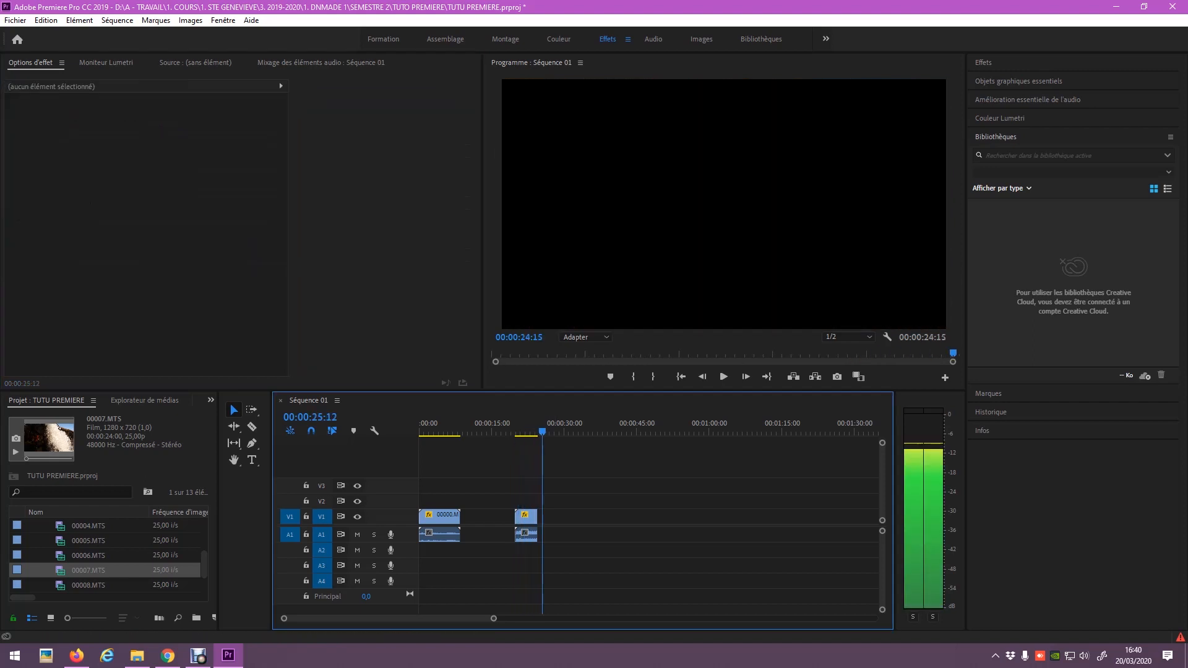
pyautogui.moveTo(516, 431); pyautogui.dragTo(515, 431)
pyautogui.click(528, 518)
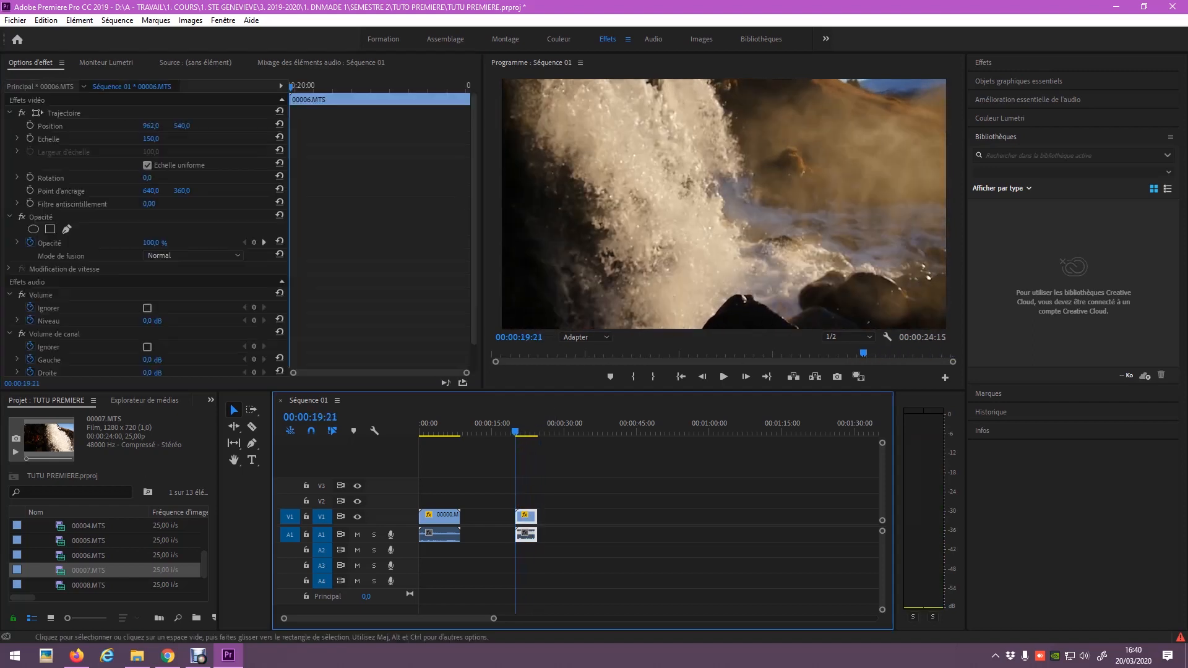
pyautogui.click(151, 139)
pyautogui.write('100')
pyautogui.press('Return')
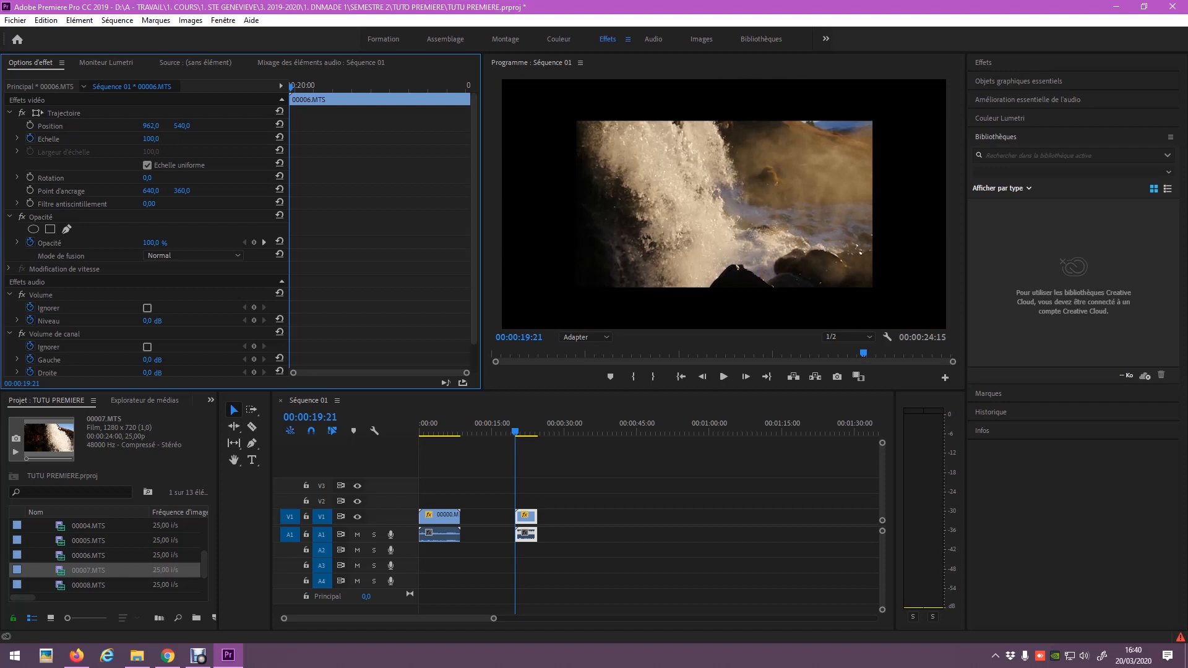
pyautogui.press('space')
pyautogui.press('space')
# Add a 150 scale keyframe to animate a zoom and preview it.
pyautogui.click(151, 139)
pyautogui.write('150')
pyautogui.press('Return')
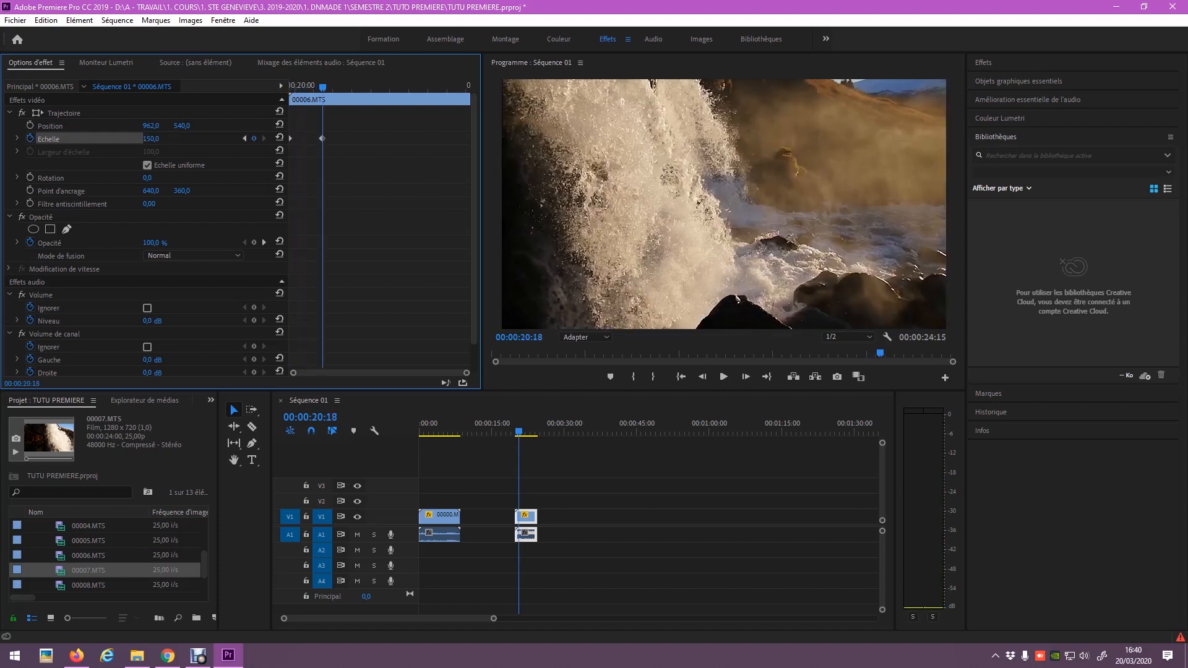
pyautogui.moveTo(510, 426); pyautogui.dragTo(515, 427)
pyautogui.press('space')
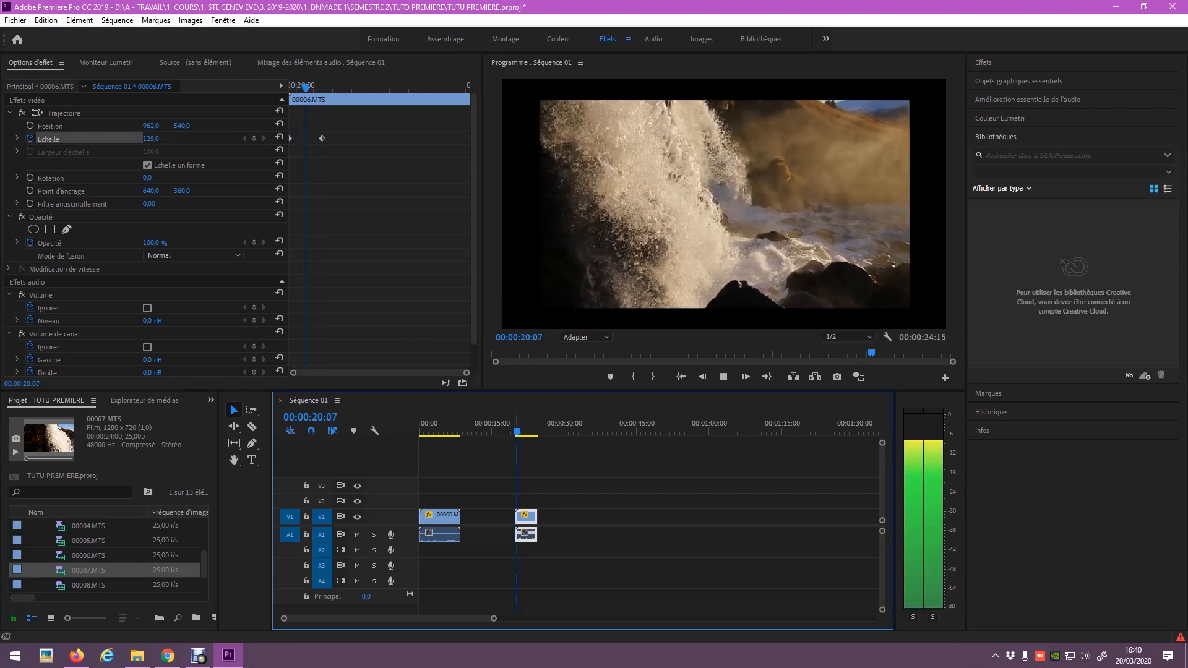
pyautogui.moveTo(517, 426); pyautogui.dragTo(513, 426)
pyautogui.press('space')
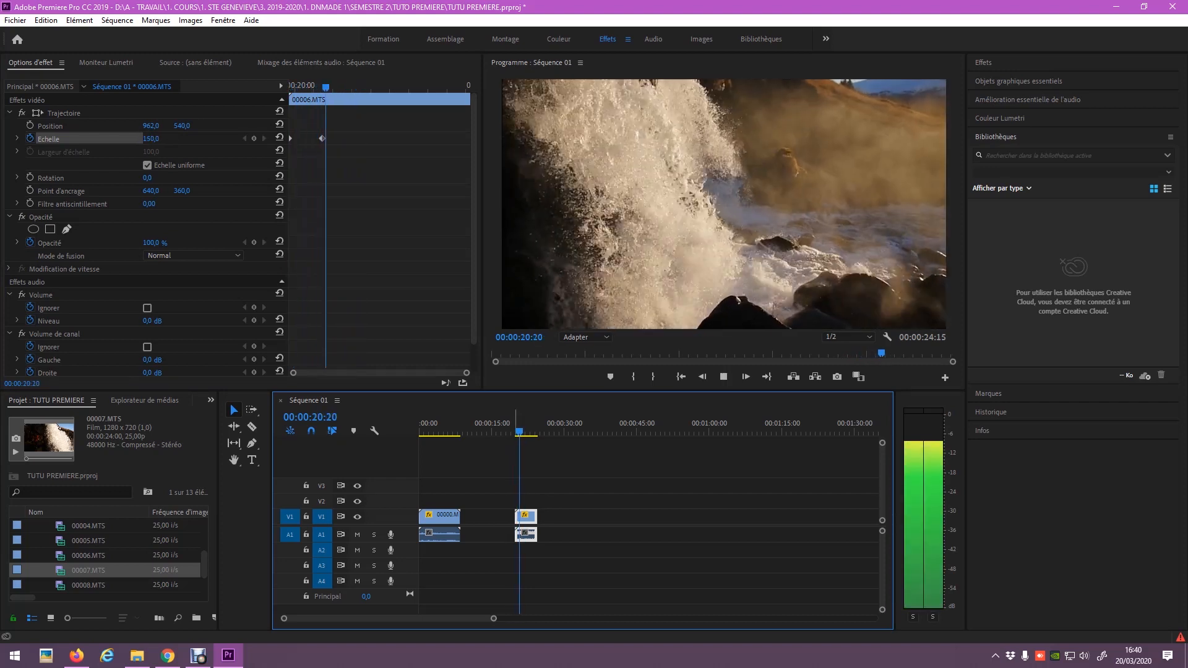
pyautogui.press('space')
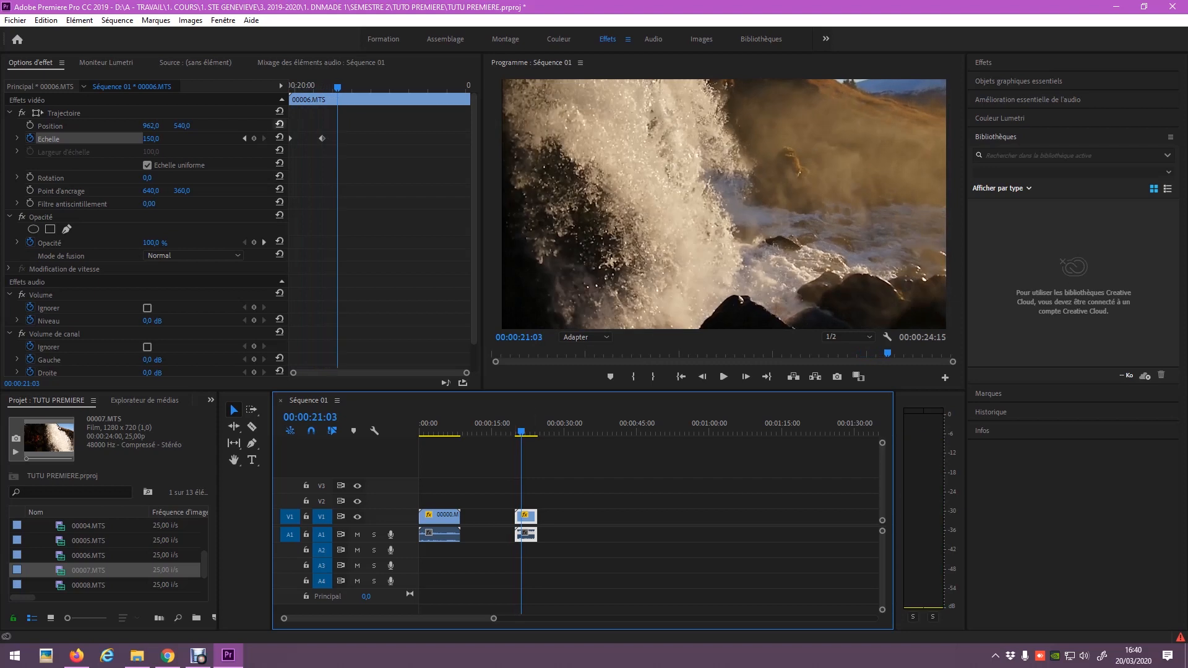
# Move the second scale keyframe later and preview the adjusted zoom.
pyautogui.moveTo(322, 138); pyautogui.dragTo(395, 138)
pyautogui.moveTo(390, 87); pyautogui.dragTo(292, 88)
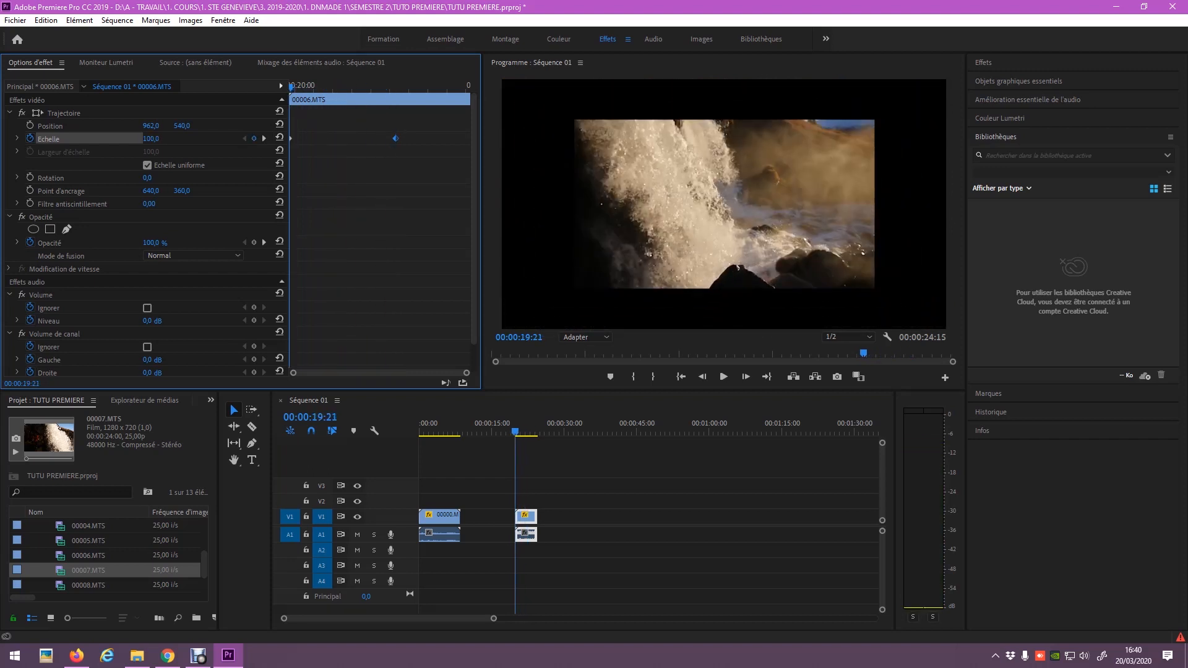
pyautogui.press('space')
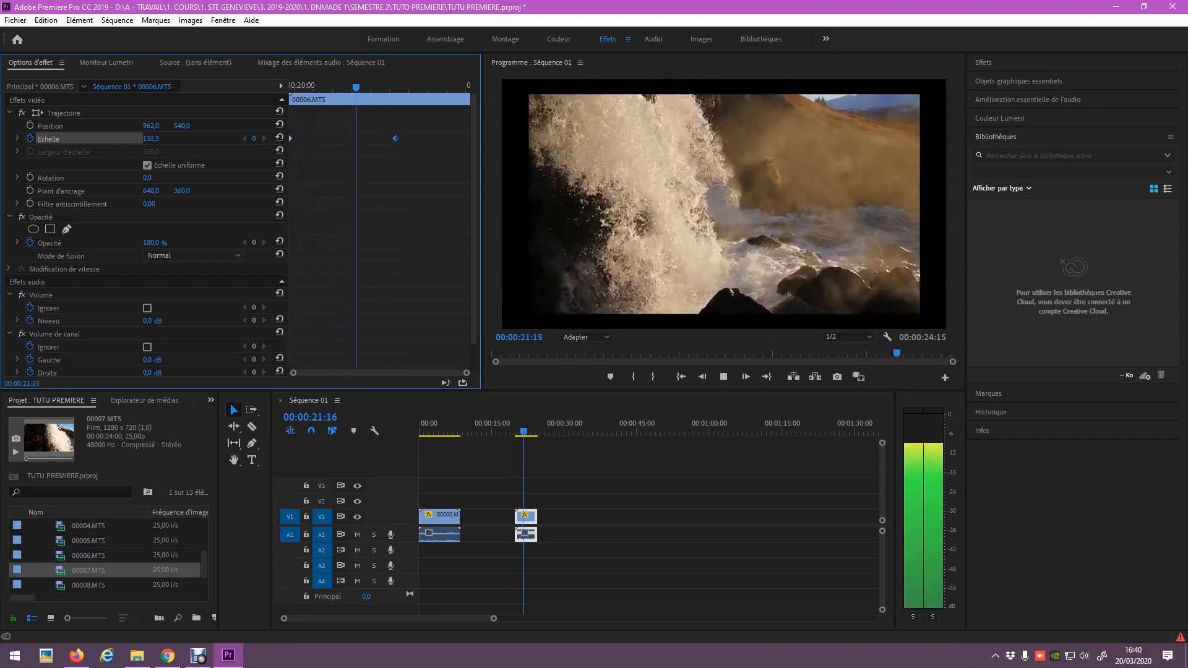
pyautogui.press('space')
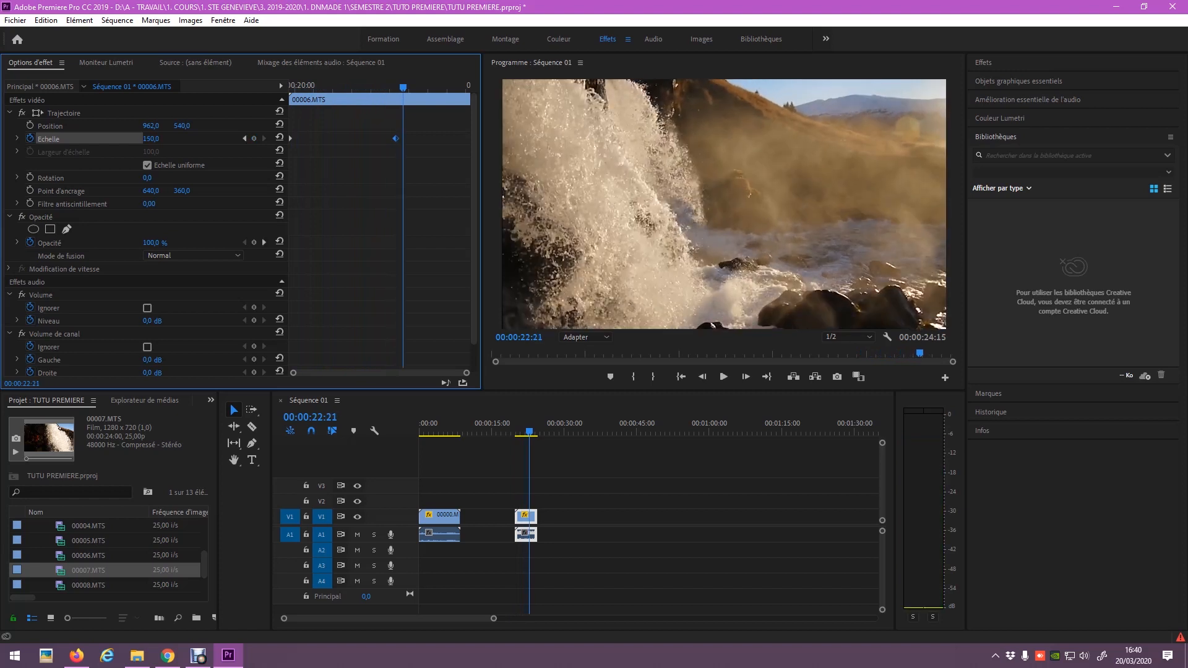
# Delete both scale keyframes, set a fixed 150 scale, and slide 00006.MTS against 00000.MTS.
pyautogui.moveTo(430, 136); pyautogui.dragTo(289, 150)
pyautogui.press('Delete')
pyautogui.click(151, 138)
pyautogui.write('150')
pyautogui.press('Return')
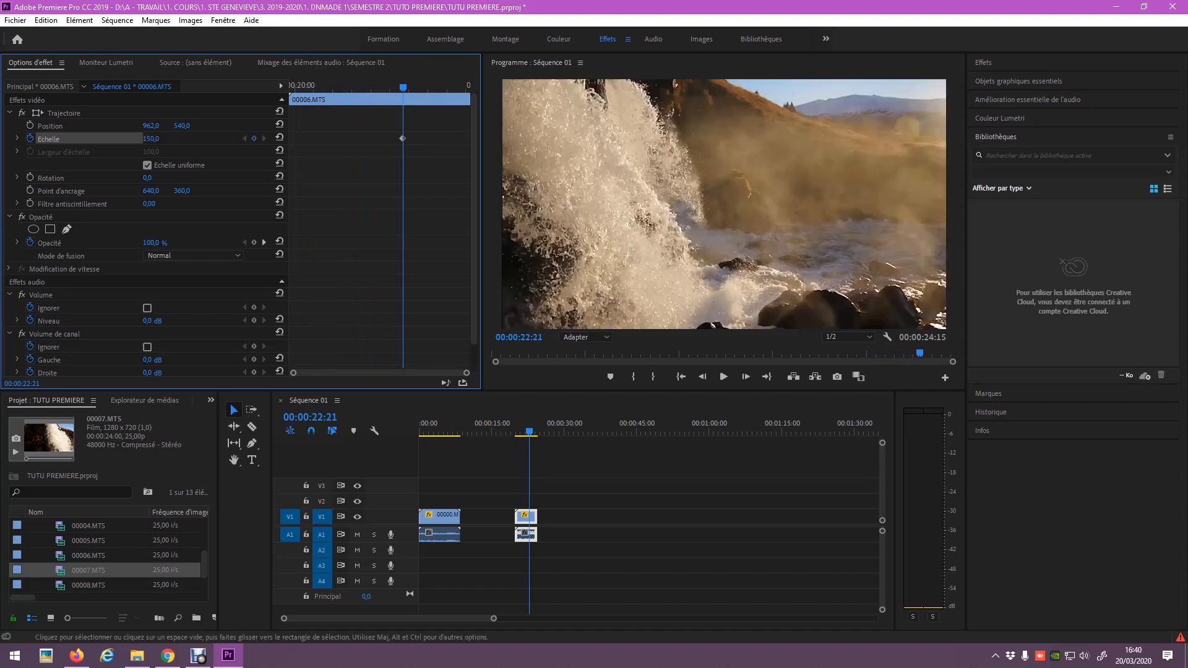
pyautogui.moveTo(523, 519); pyautogui.dragTo(469, 519)
pyautogui.click(450, 428)
# Play the sequence from the beginning across the clip join.
pyautogui.press('space')
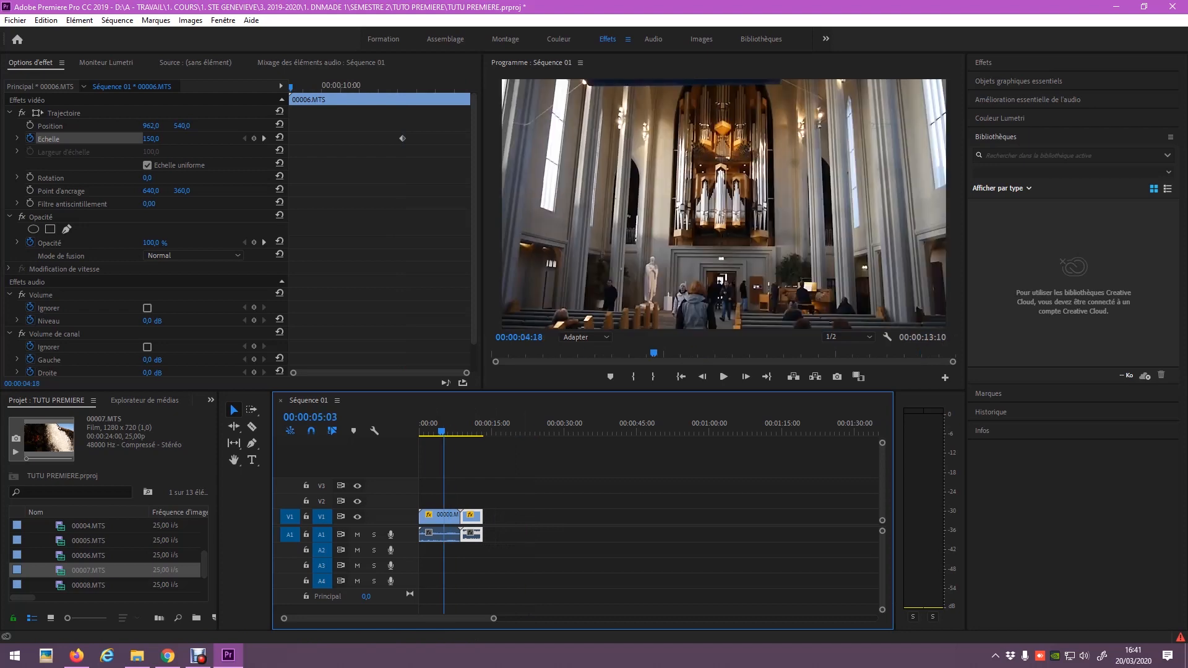
pyautogui.press('Home')
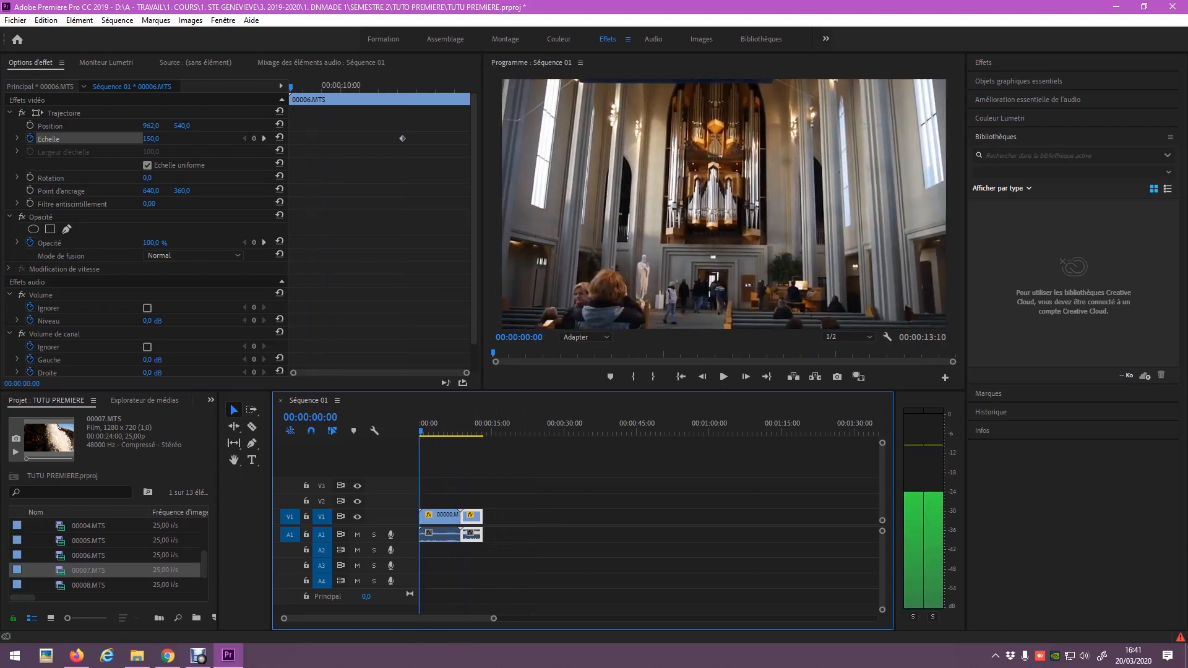
pyautogui.press('space')
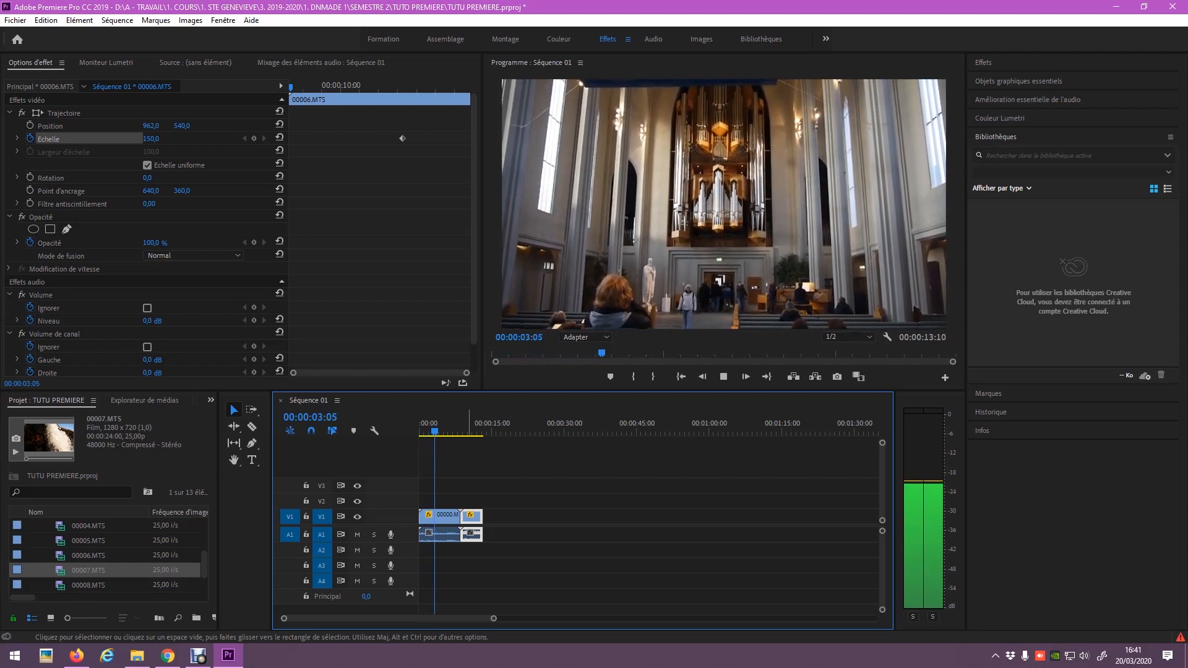
pyautogui.press('space')
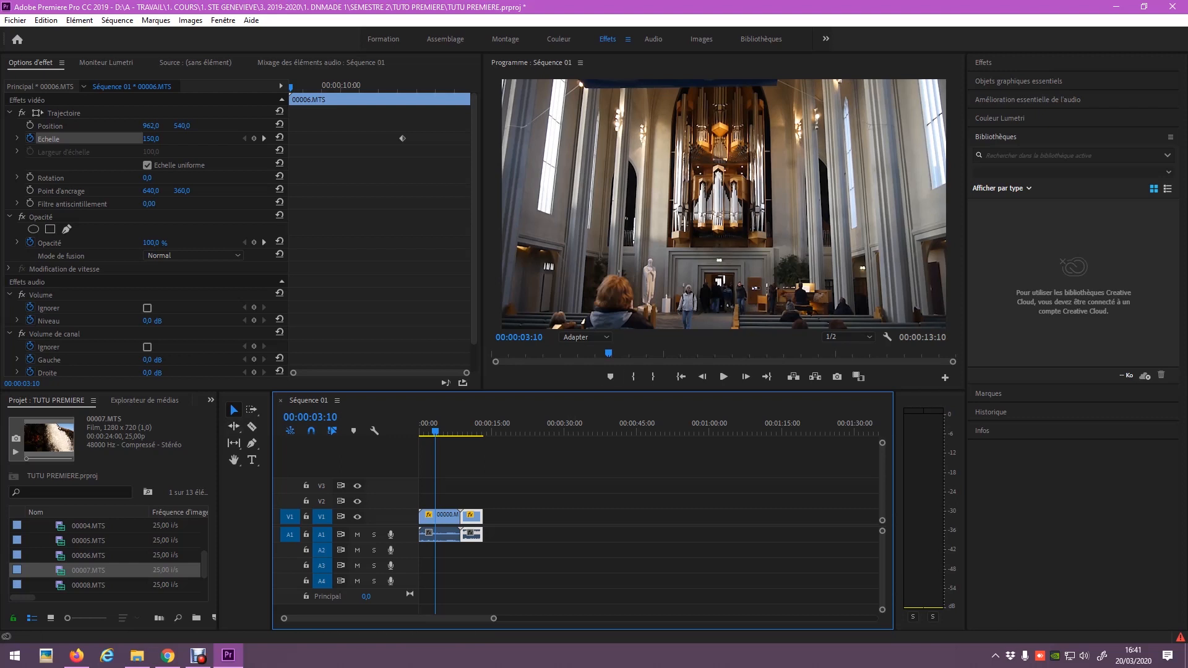
# Keep the waterfall clip against the first, pick the Razor tool, and step the playhead to 00:00:03:21.
pyautogui.click(234, 411)
pyautogui.moveTo(476, 516)
pyautogui.mouseDown()
pyautogui.moveTo(645, 517)
pyautogui.moveTo(477, 517)
pyautogui.mouseUp()
pyautogui.click(252, 426)
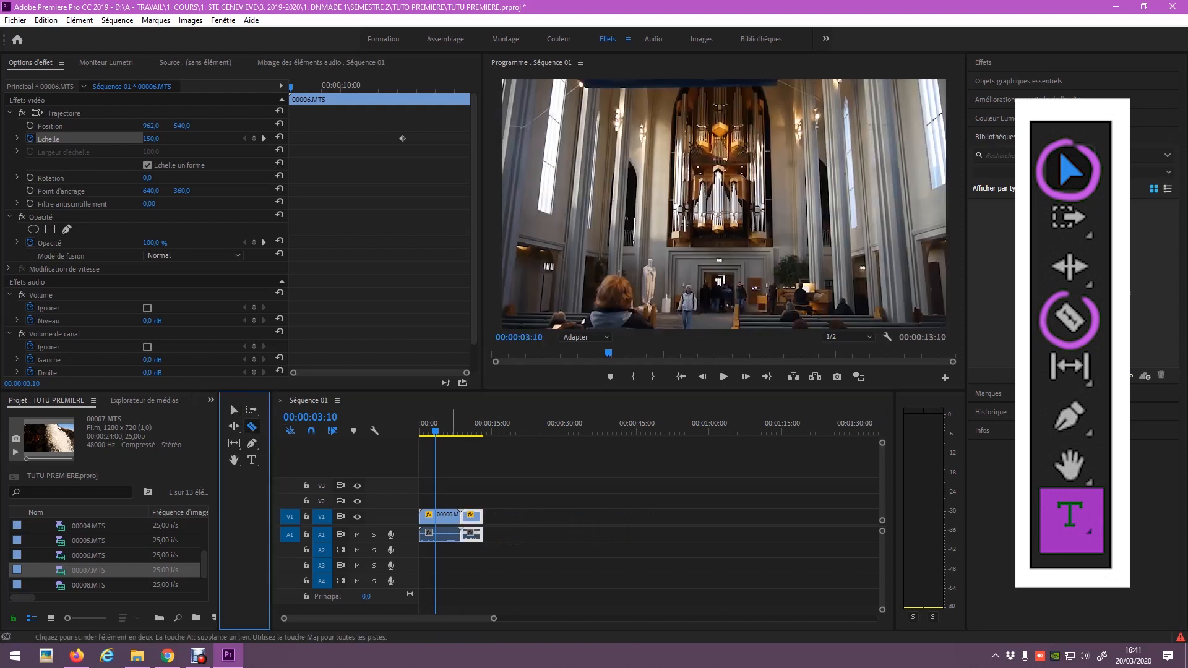
pyautogui.click(497, 461)
pyautogui.press('Left')
pyautogui.press('Right')
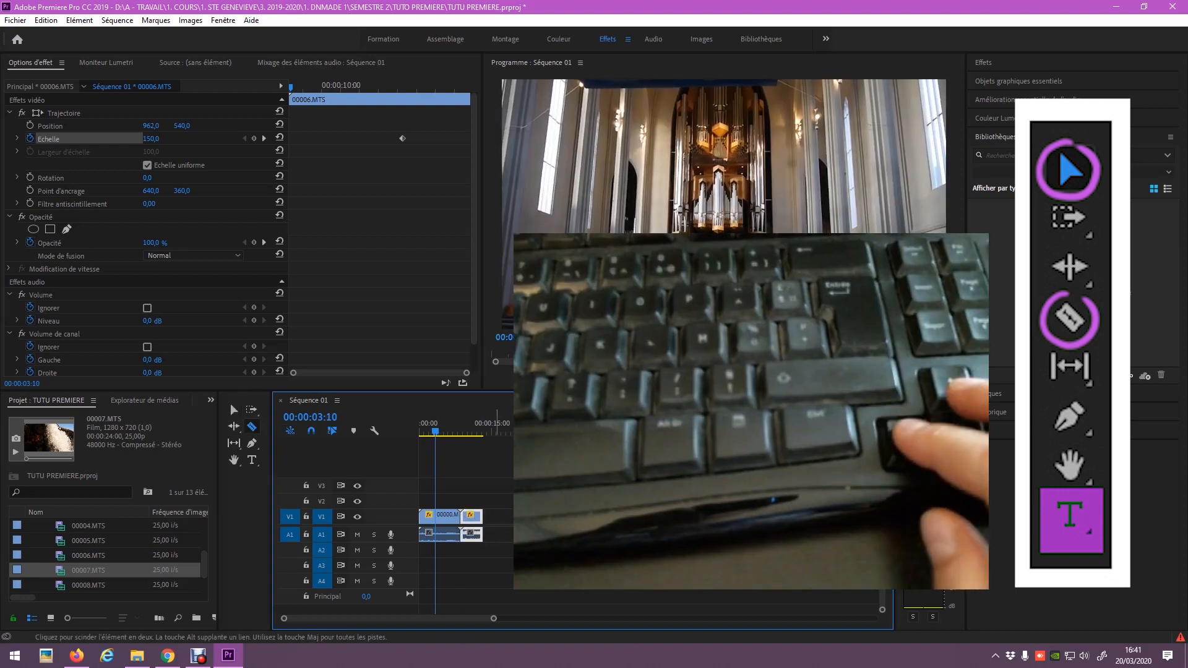
pyautogui.press('Right')
pyautogui.press('Right')
pyautogui.press('Right')
pyautogui.press('Right')
pyautogui.press('Right')
pyautogui.press('Right')
pyautogui.press('Right')
pyautogui.press('Right')
pyautogui.press('Right')
pyautogui.press('Right')
pyautogui.press('Right')
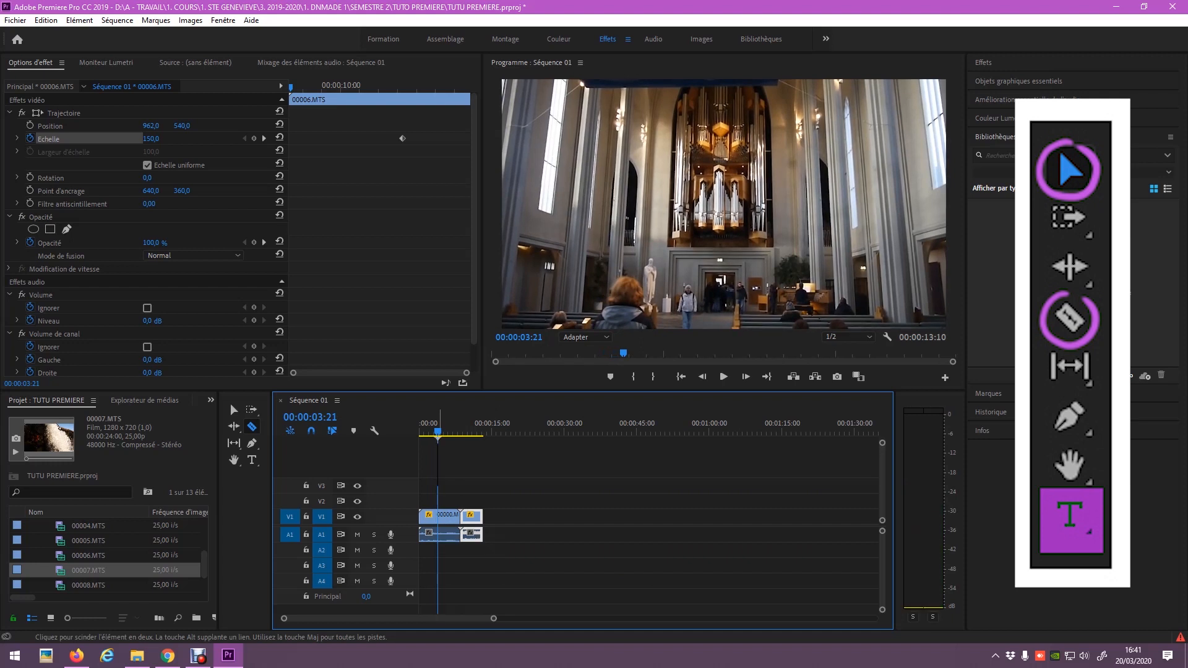
# Type a 'Reykjavik' title over the church shot with the Type tool and select all its text.
pyautogui.click(252, 459)
pyautogui.click(590, 229)
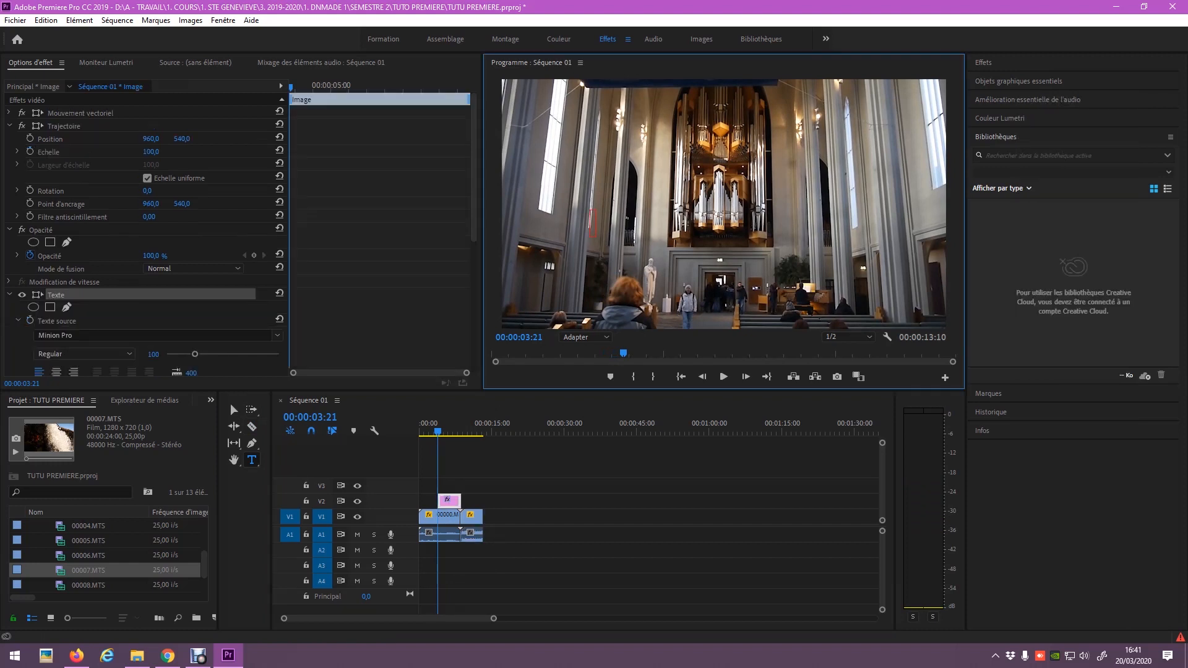
pyautogui.write('Reykjavik')
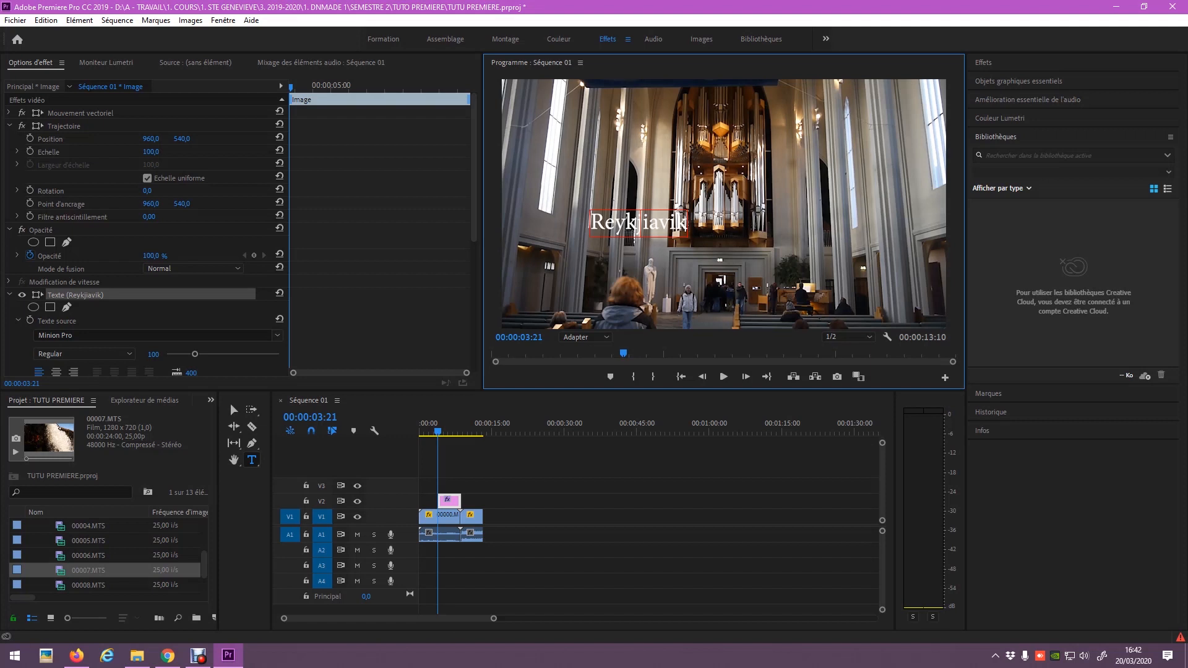
pyautogui.hotkey('ctrl', 'a')
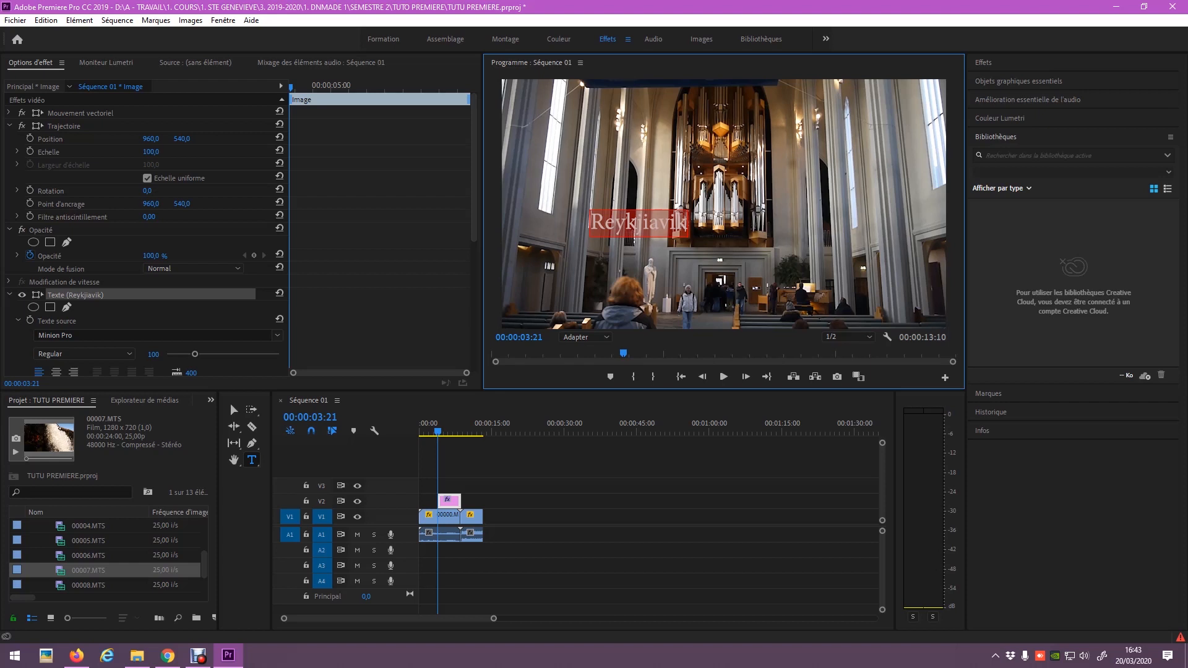
pyautogui.scroll(-11, 145, 248)
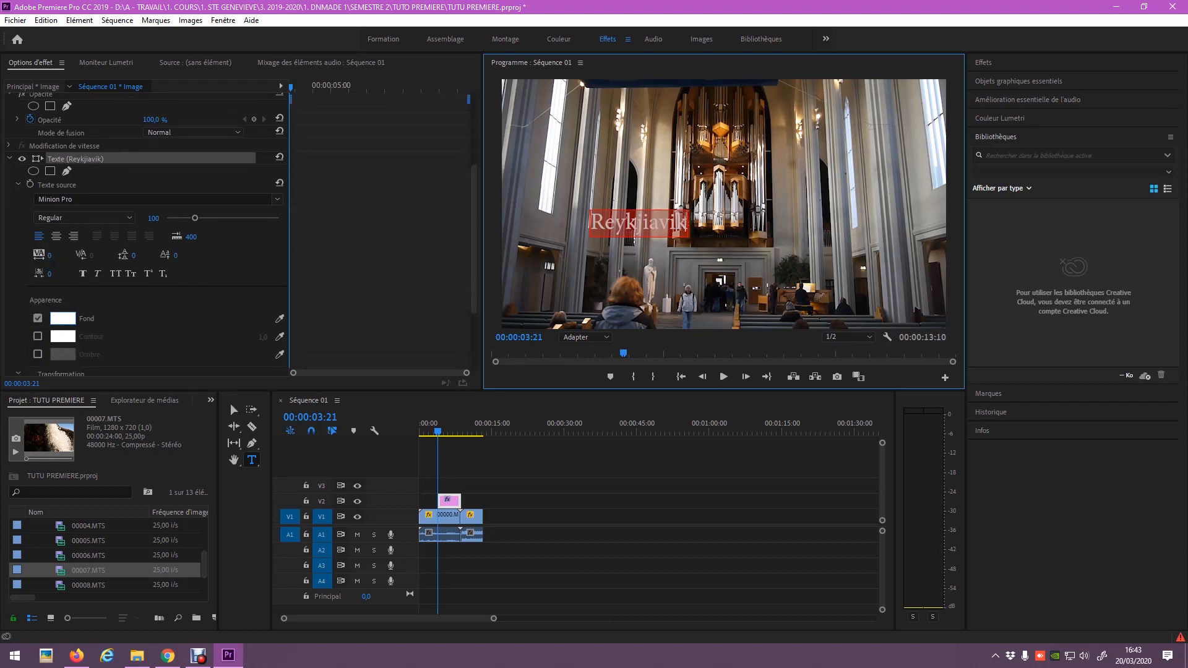
# Fill the title black and move it to the top-right of the frame.
pyautogui.click(63, 318)
pyautogui.click(732, 262)
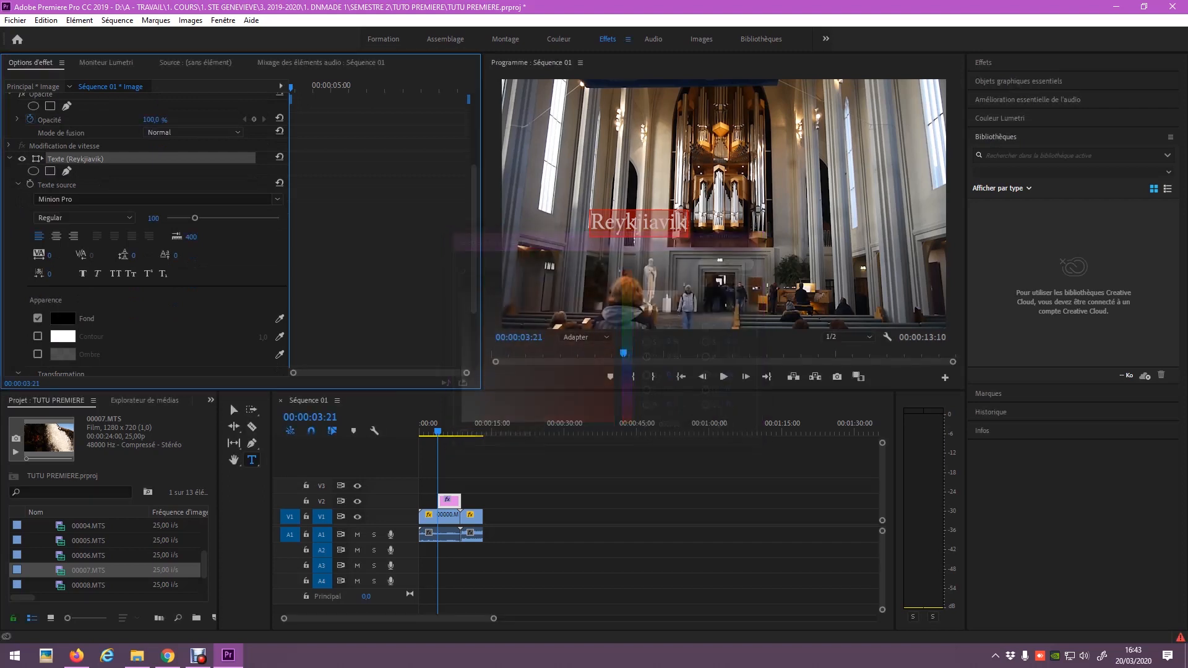
pyautogui.click(649, 223)
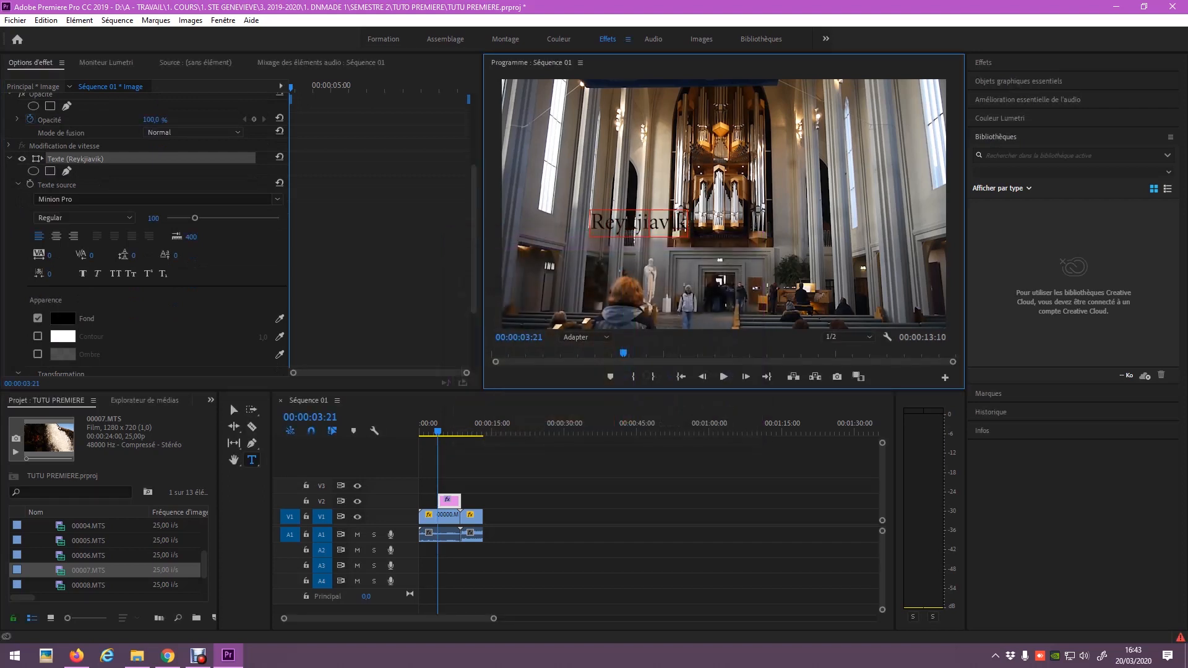
pyautogui.doubleClick(649, 223)
pyautogui.click(231, 406)
pyautogui.moveTo(639, 223); pyautogui.dragTo(861, 114)
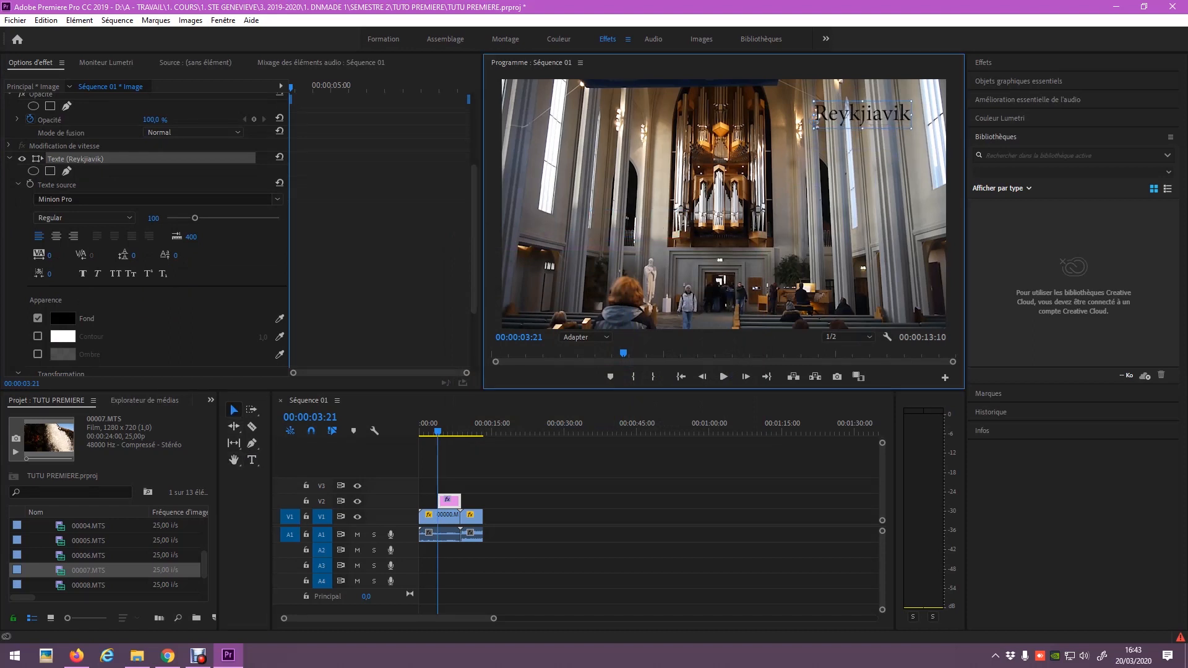
# Set the title font to Gadugi Bold at size 99.
pyautogui.click(252, 459)
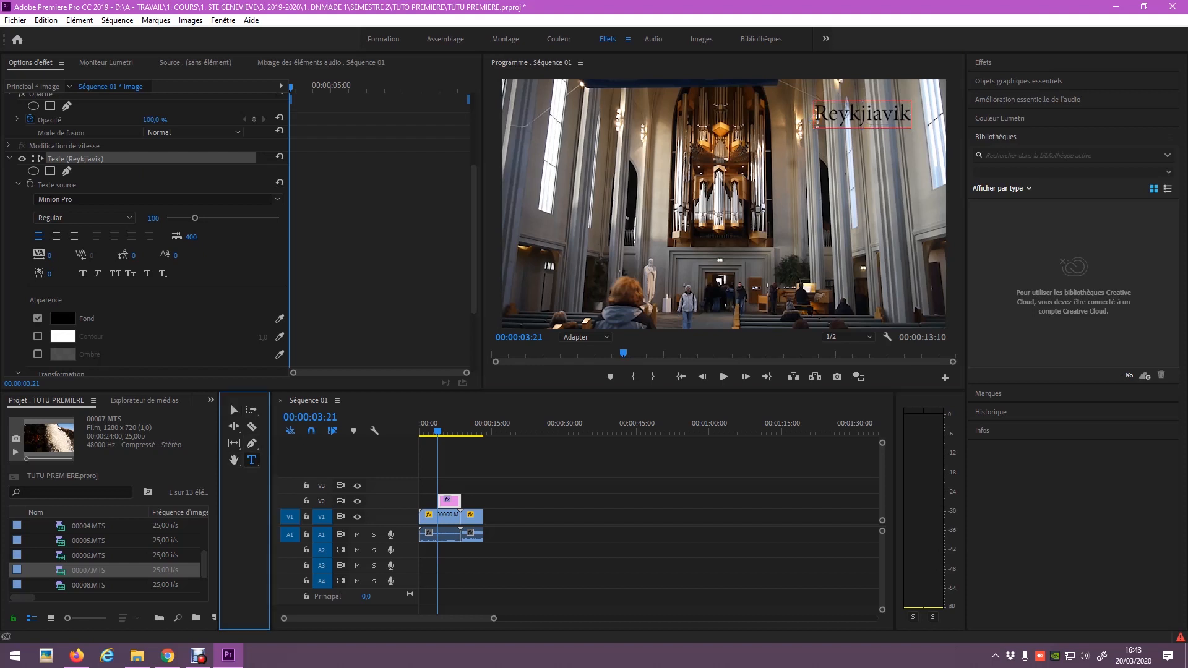
pyautogui.moveTo(815, 114); pyautogui.dragTo(912, 114)
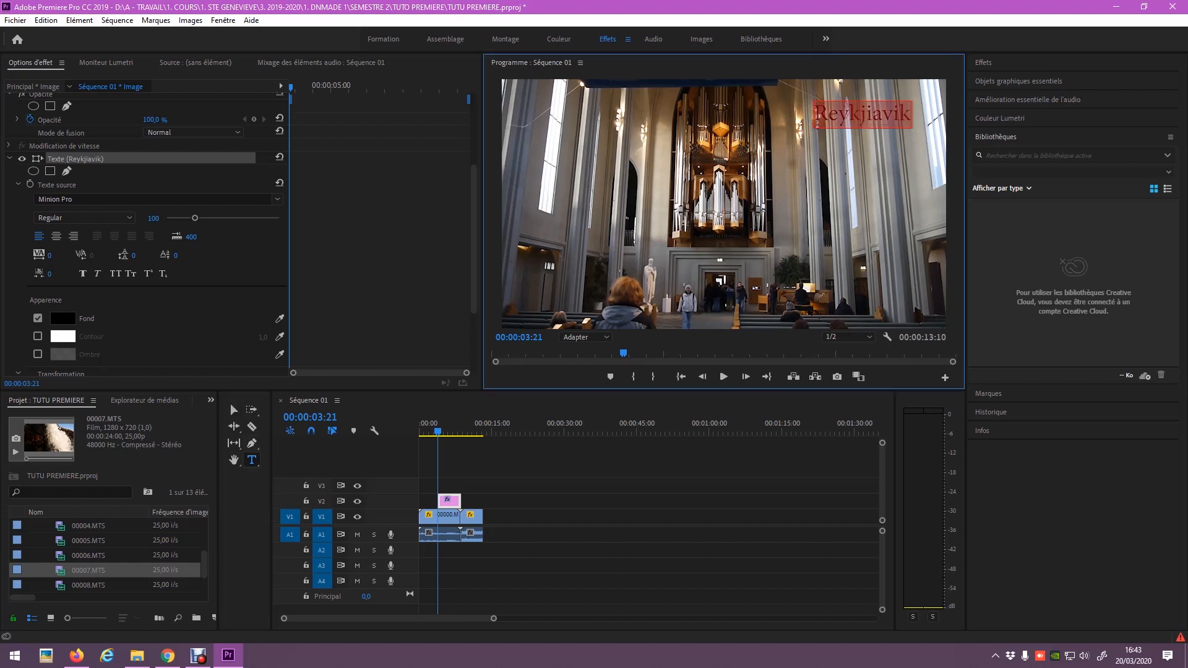
pyautogui.scroll(4, 148, 236)
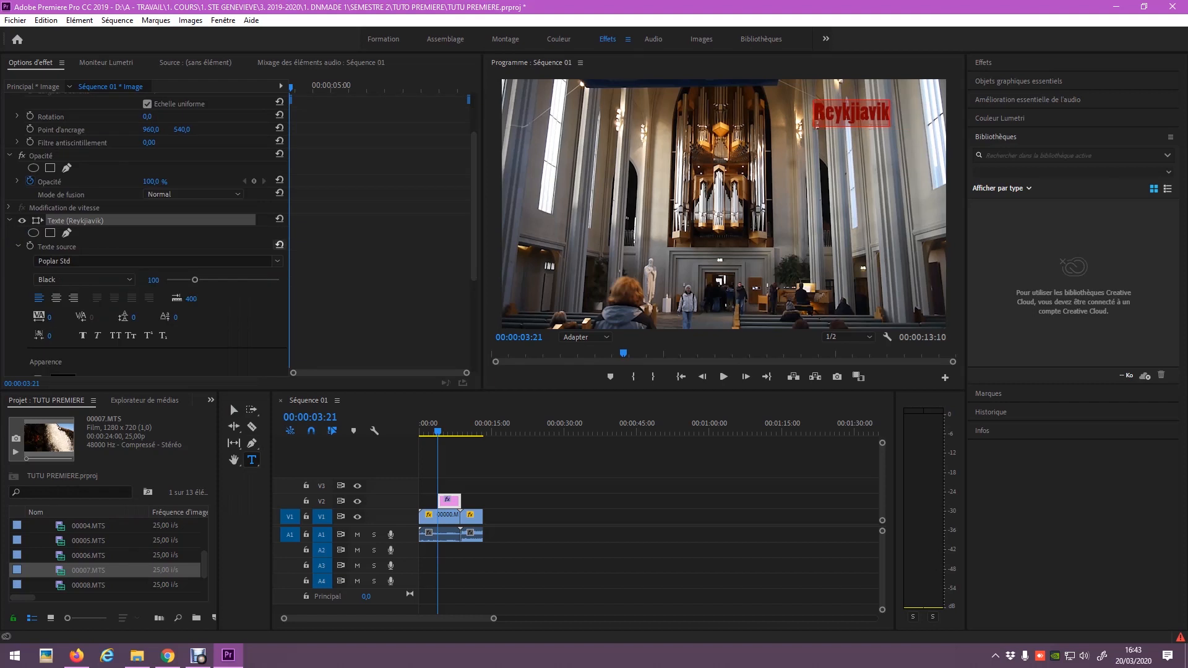
pyautogui.click(277, 261)
pyautogui.moveTo(252, 425); pyautogui.dragTo(252, 357)
pyautogui.click(90, 296)
pyautogui.click(85, 279)
pyautogui.click(74, 307)
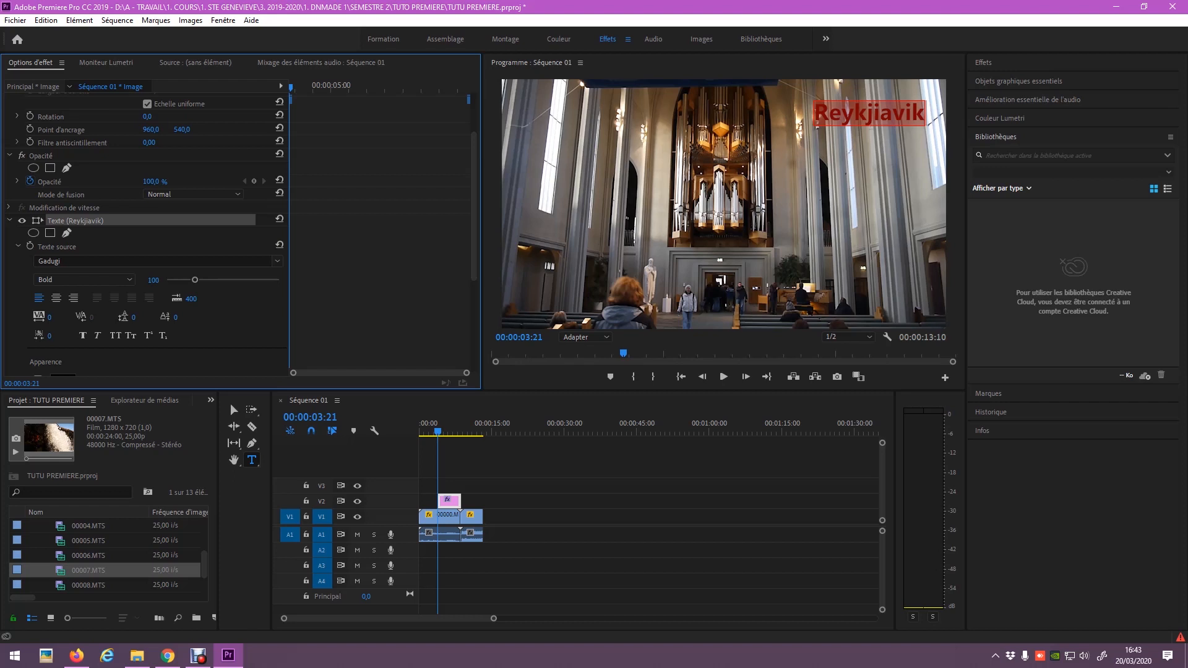
pyautogui.moveTo(194, 279)
pyautogui.mouseDown()
pyautogui.moveTo(225, 280)
pyautogui.moveTo(195, 280)
pyautogui.mouseUp()
# Turn on a stroke outline for the title text.
pyautogui.scroll(-3, 277, 260)
pyautogui.scroll(-1, 277, 261)
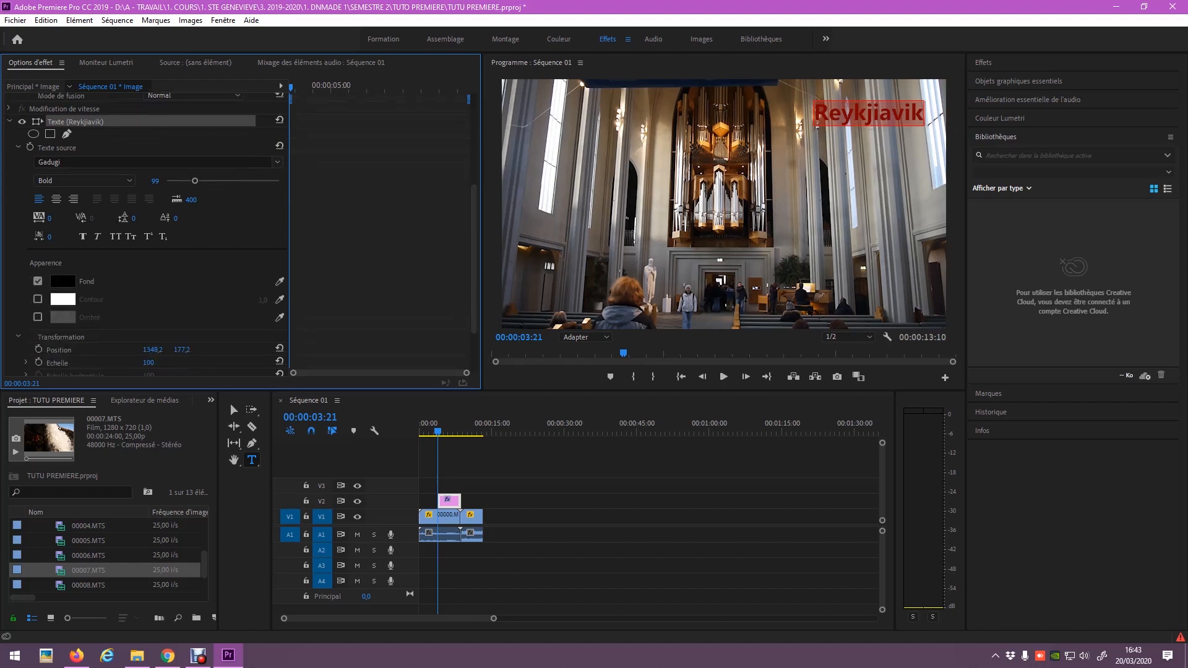
pyautogui.click(37, 299)
# Give the Reykjiavik title a drop shadow, shifting its colour toward orange at about 100% opacity.
pyautogui.click(38, 317)
pyautogui.click(62, 317)
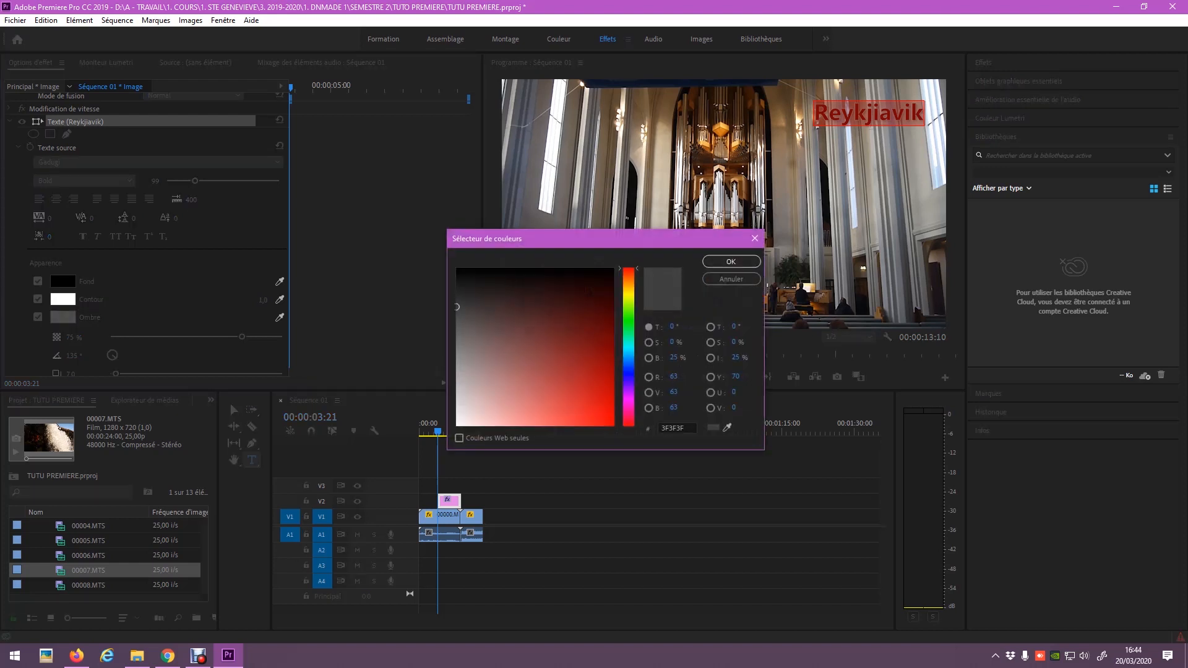
pyautogui.click(629, 280)
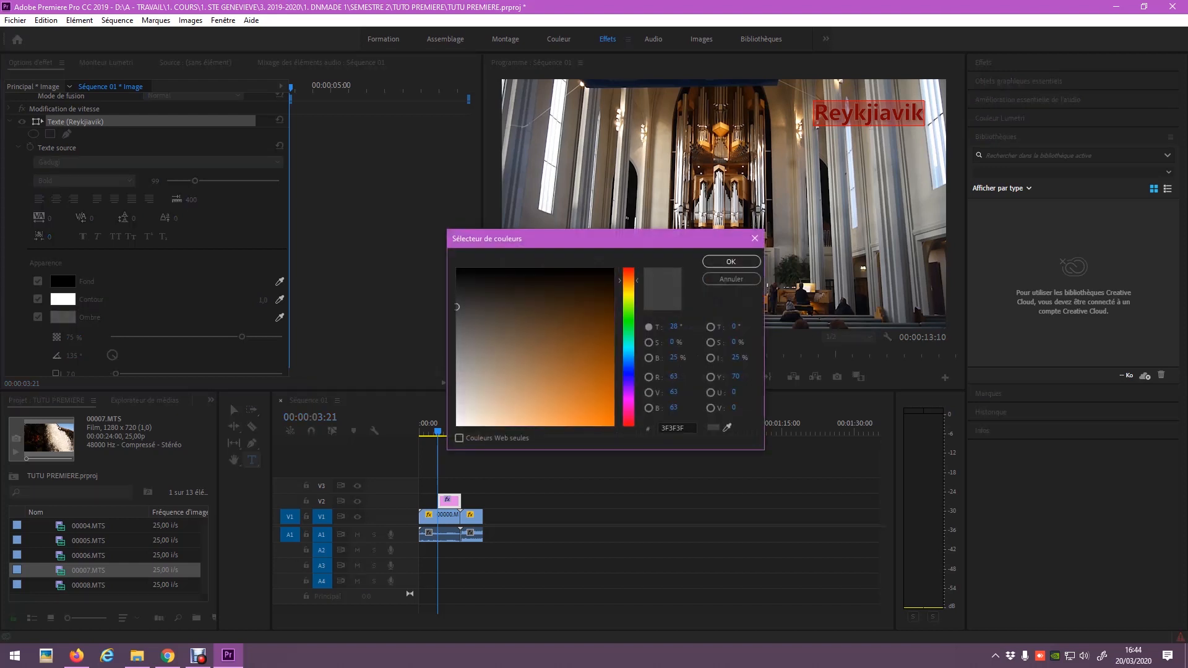
pyautogui.click(731, 261)
pyautogui.moveTo(241, 338); pyautogui.dragTo(280, 337)
pyautogui.click(589, 461)
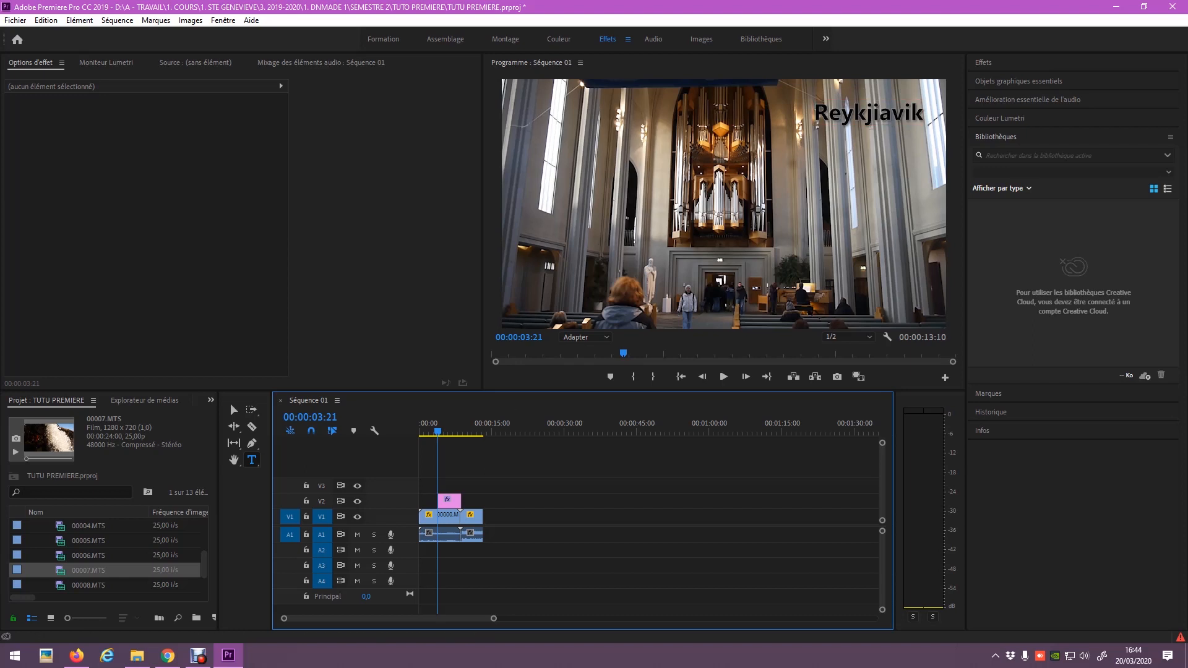
# Move the title to the church shot's upper left and slide its V2 clip along the timeline.
pyautogui.click(450, 501)
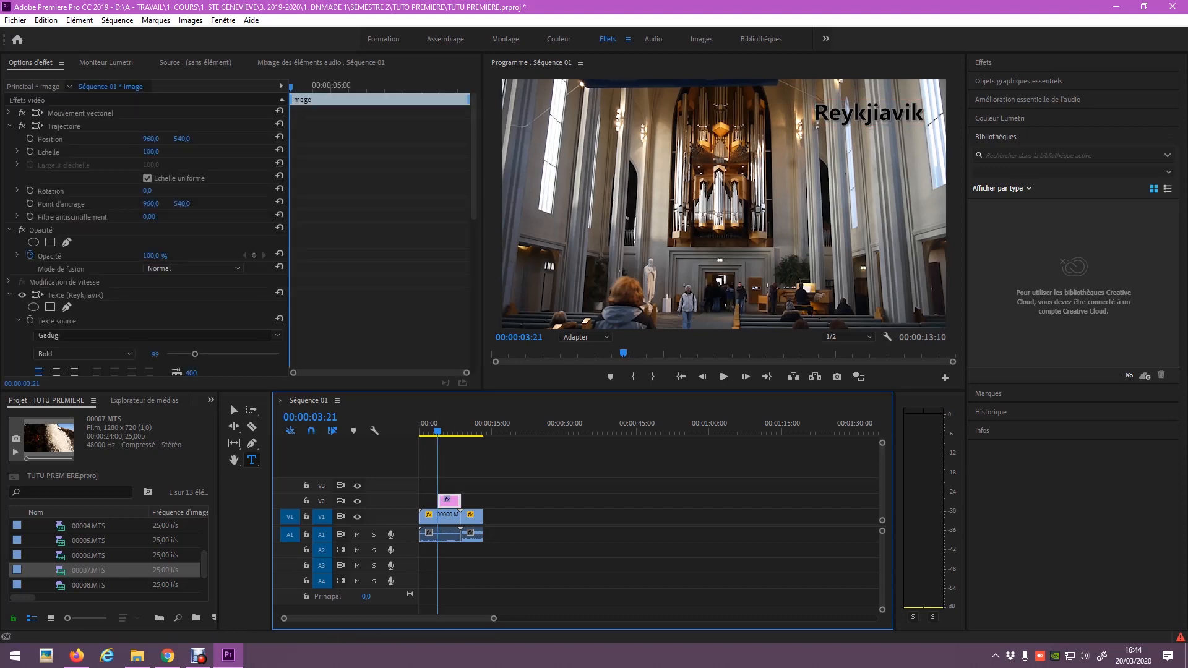
pyautogui.click(234, 410)
pyautogui.moveTo(869, 114); pyautogui.dragTo(577, 113)
pyautogui.click(553, 483)
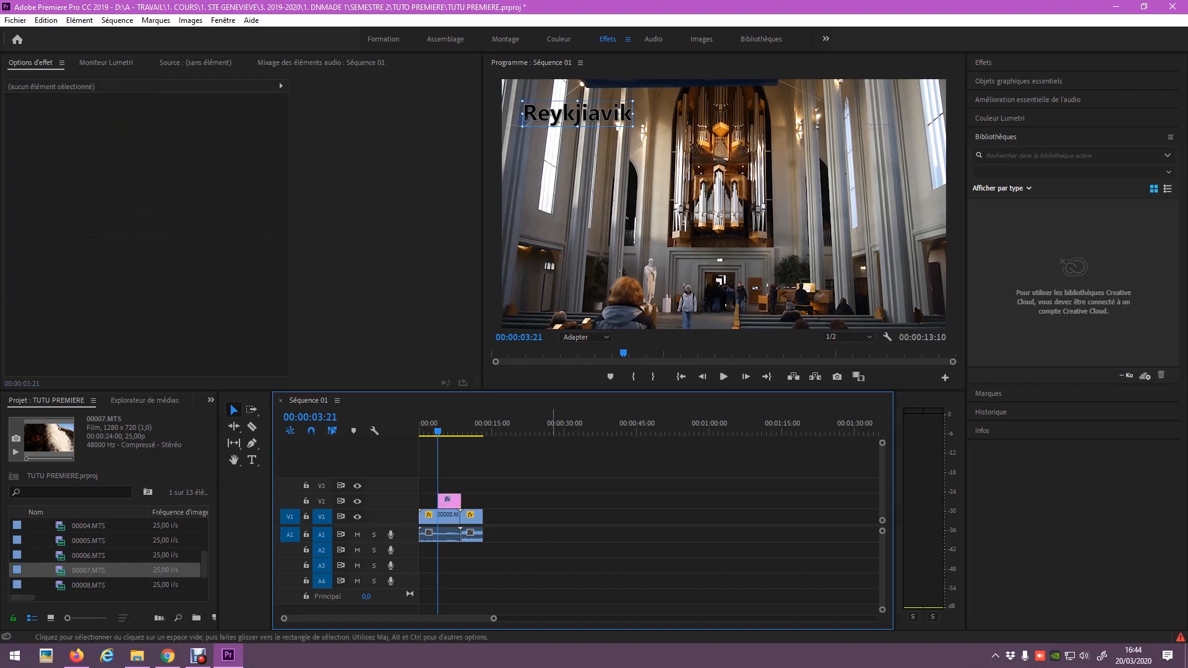
pyautogui.moveTo(451, 502); pyautogui.dragTo(524, 502)
pyautogui.click(474, 430)
pyautogui.moveTo(475, 430); pyautogui.dragTo(419, 430)
# Place the title clip from 00:00:00:00 to the end of 00000.MTS, preview it, and widen the timeline.
pyautogui.moveTo(522, 502); pyautogui.dragTo(460, 502)
pyautogui.moveTo(493, 619); pyautogui.dragTo(373, 618)
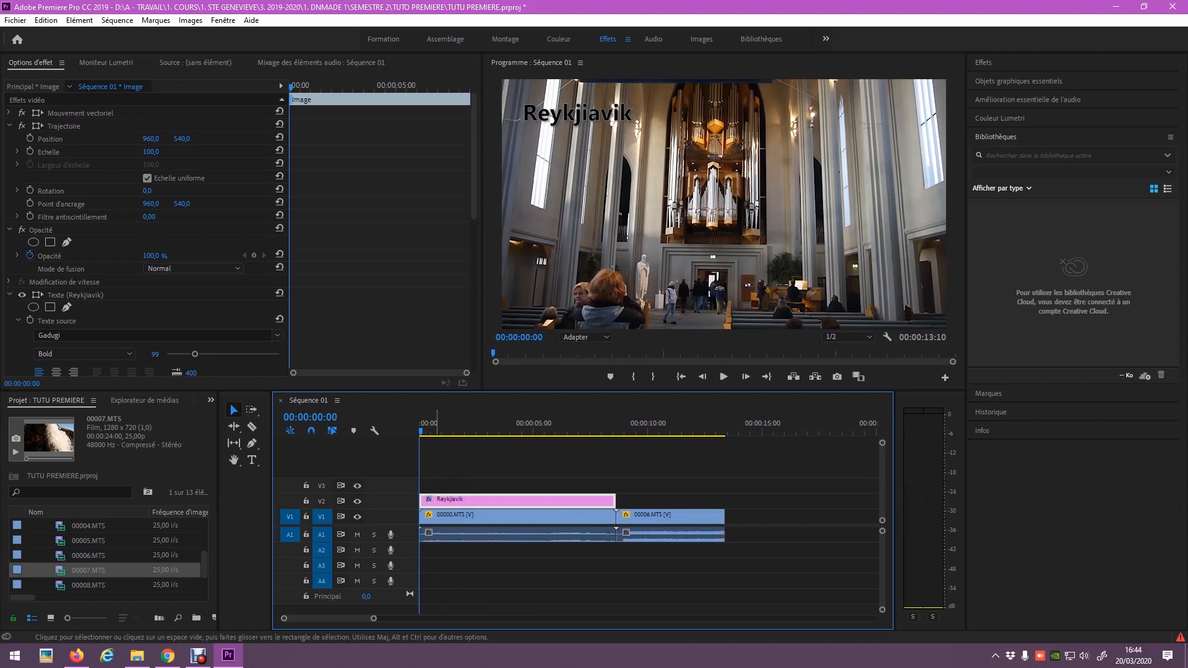
pyautogui.press('space')
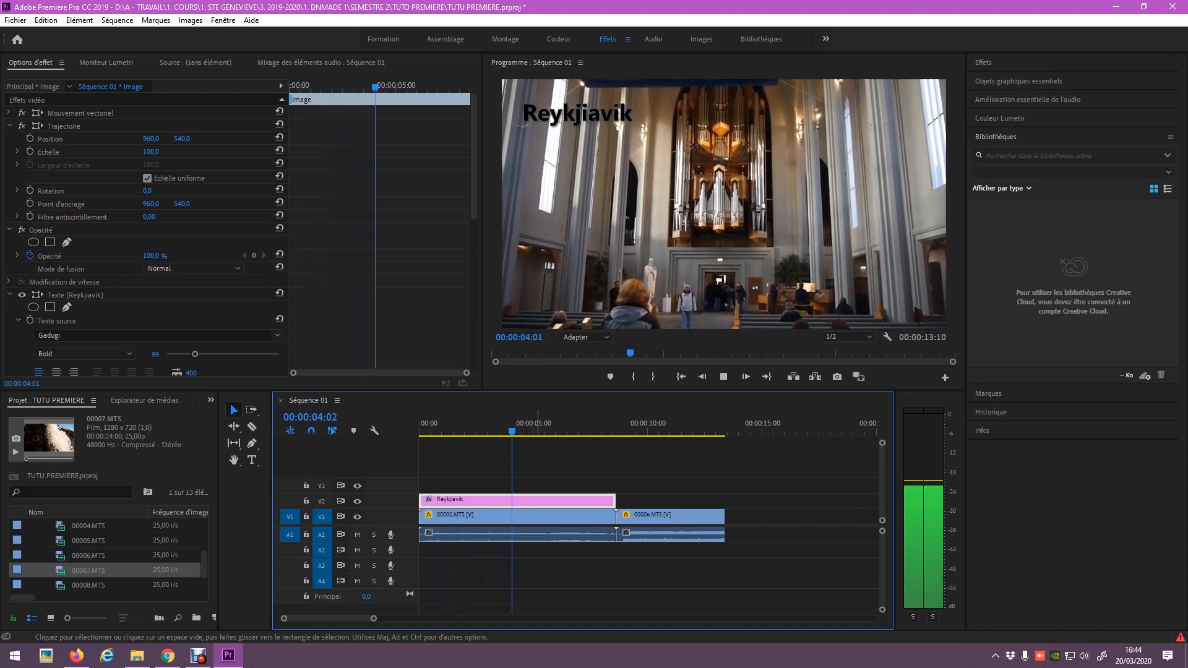
pyautogui.press('space')
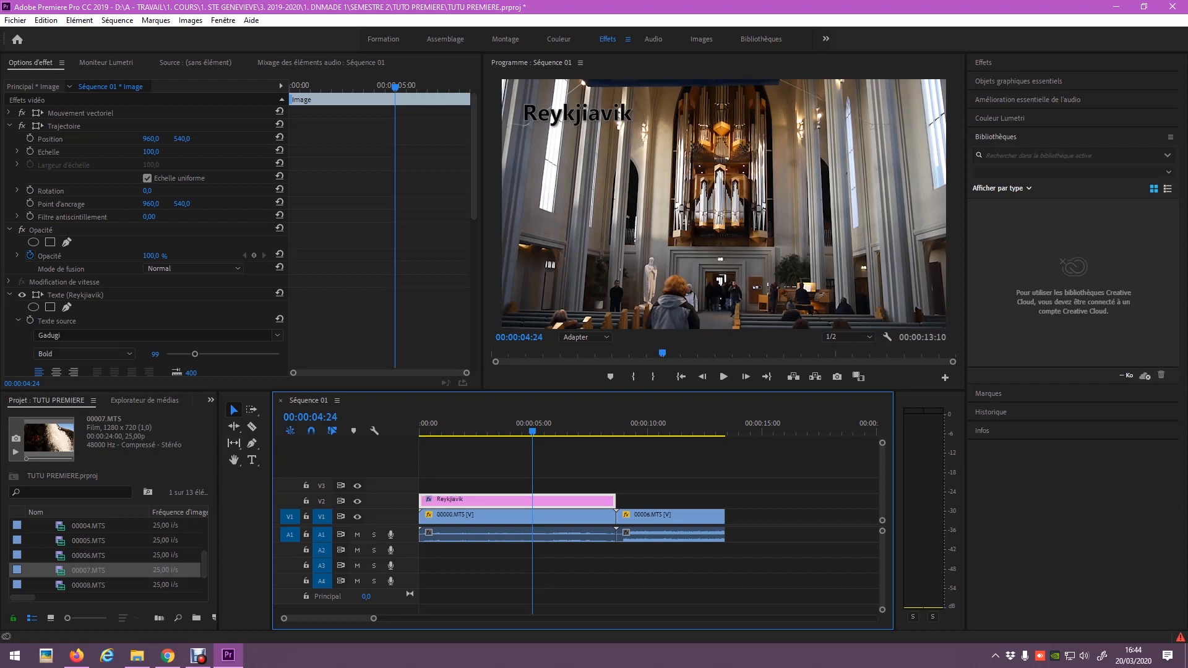
pyautogui.moveTo(271, 463); pyautogui.dragTo(224, 463)
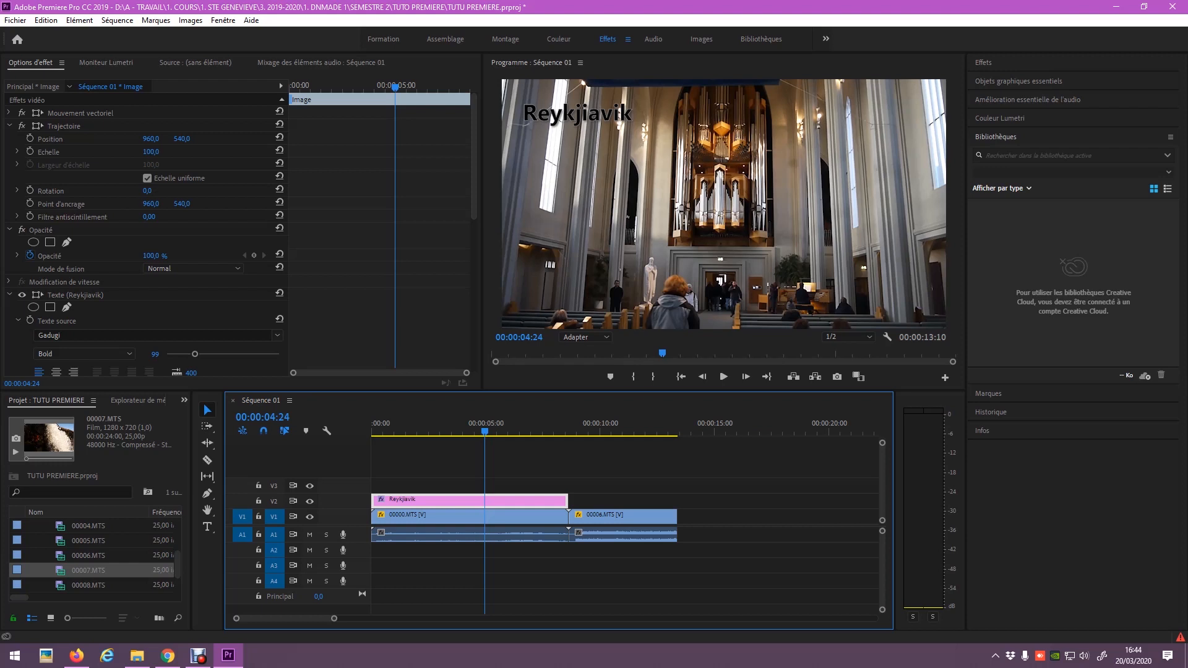
# Enlarge the Effets panel, expand Transitions vidéo > Fondu, and drop Fondu enchaîné on the title's start.
pyautogui.click(983, 62)
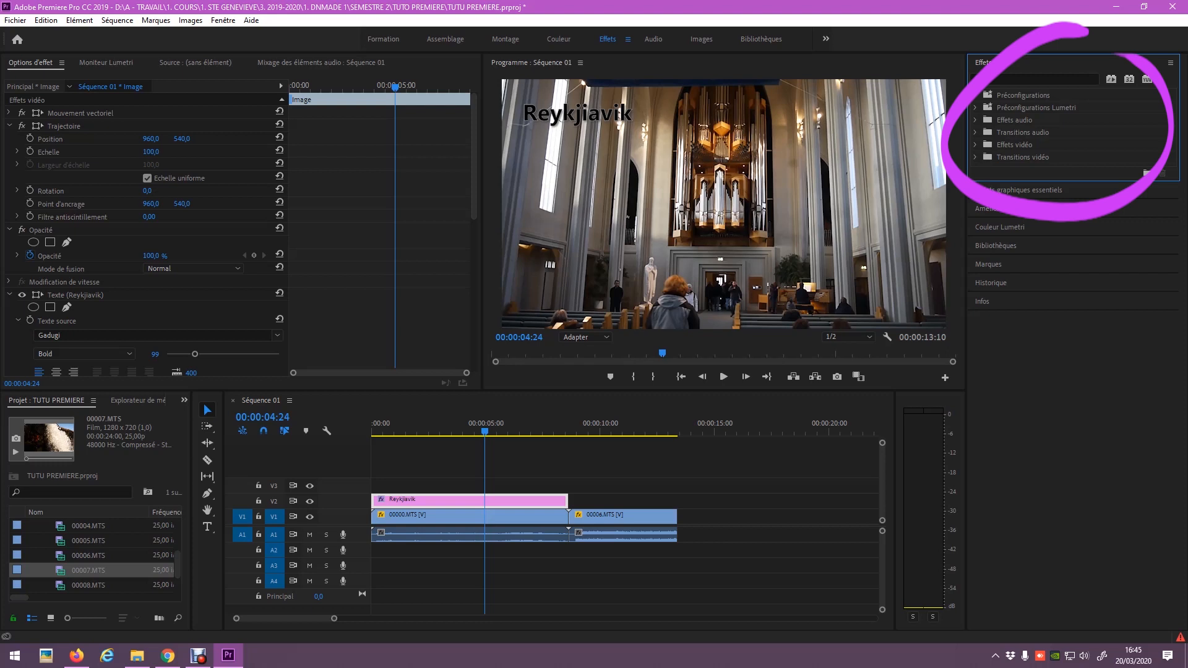
pyautogui.moveTo(1073, 181); pyautogui.dragTo(1074, 257)
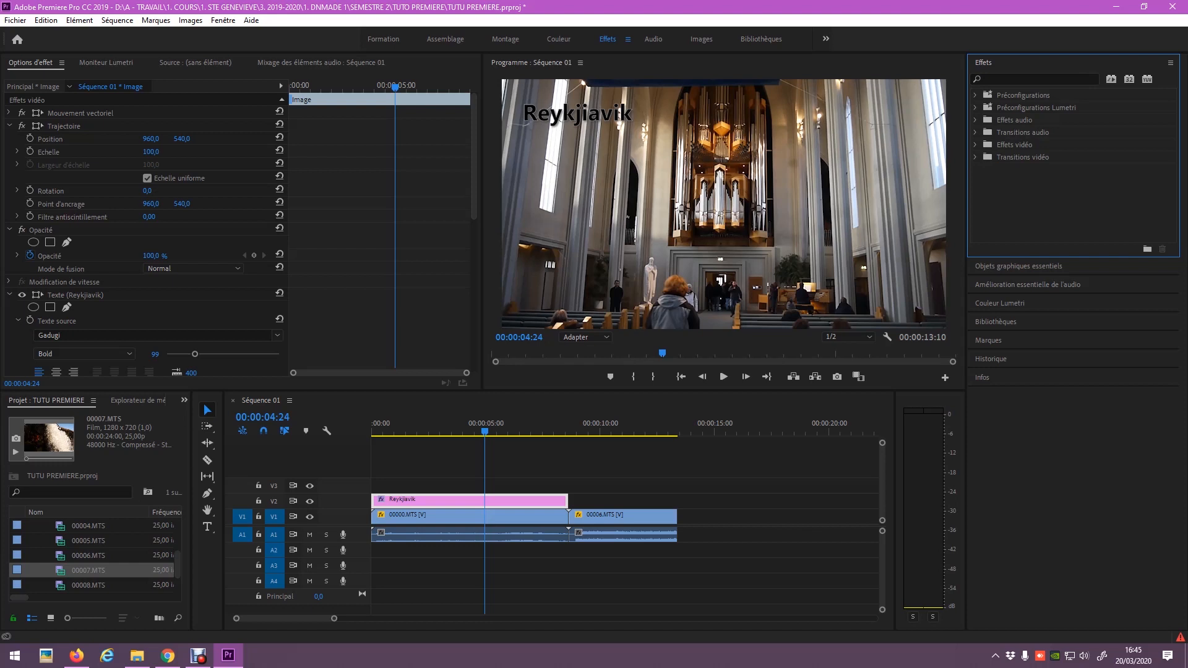
pyautogui.click(975, 157)
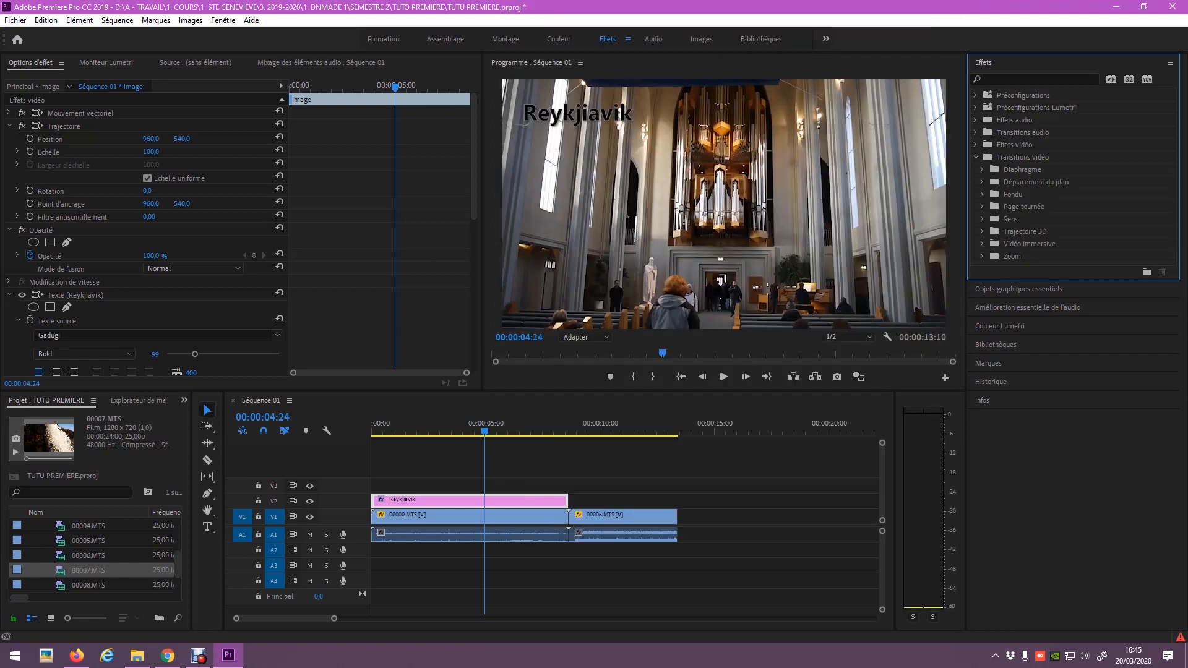
pyautogui.click(981, 194)
pyautogui.moveTo(1034, 256); pyautogui.dragTo(378, 501)
# Trim the title clip to about three seconds and add a Fondu enchaîné fade-out at its end.
pyautogui.press('Home')
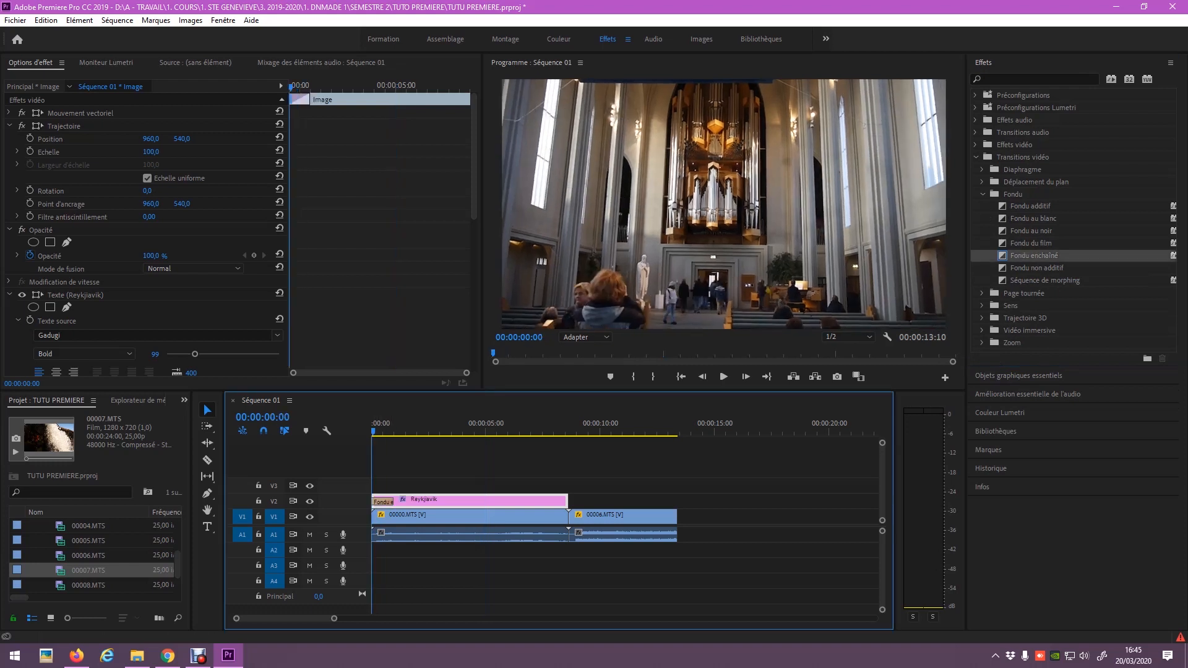
pyautogui.press('space')
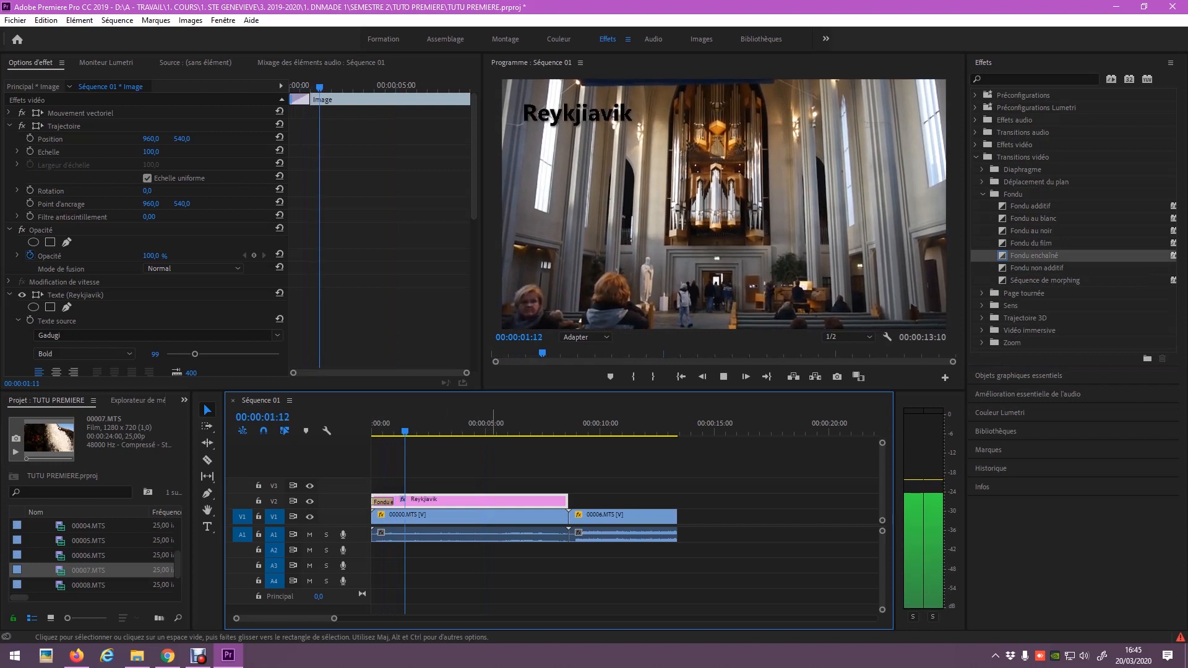
pyautogui.moveTo(567, 500); pyautogui.dragTo(452, 500)
pyautogui.moveTo(1033, 255); pyautogui.dragTo(445, 501)
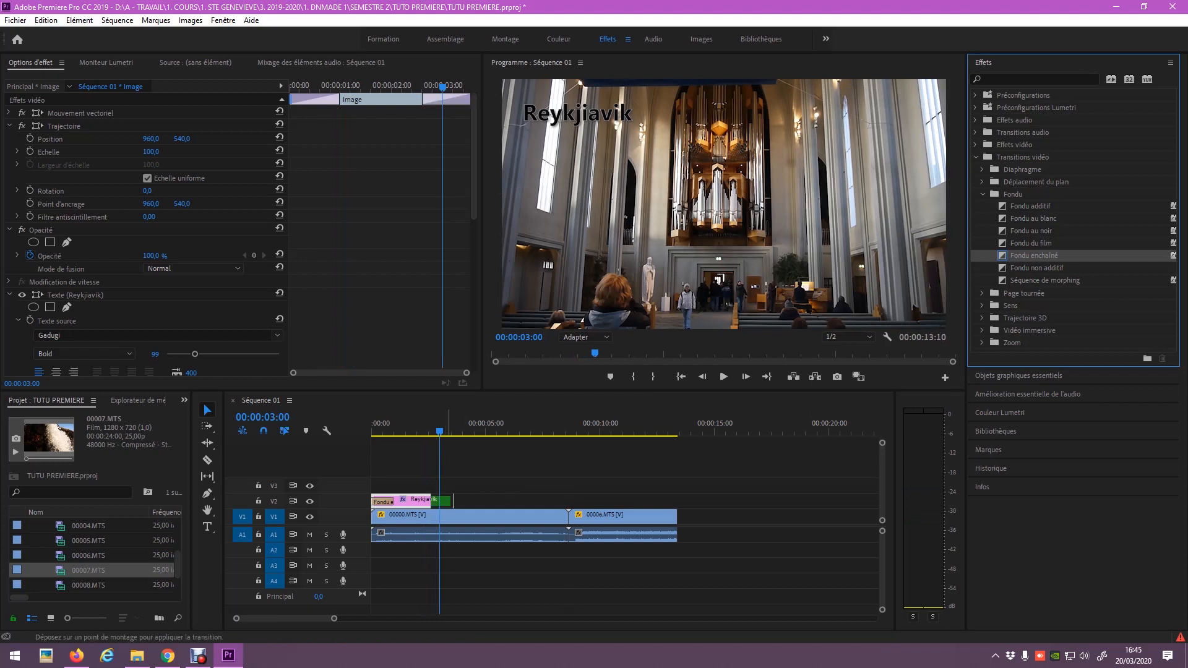
pyautogui.press('Home')
pyautogui.press('space')
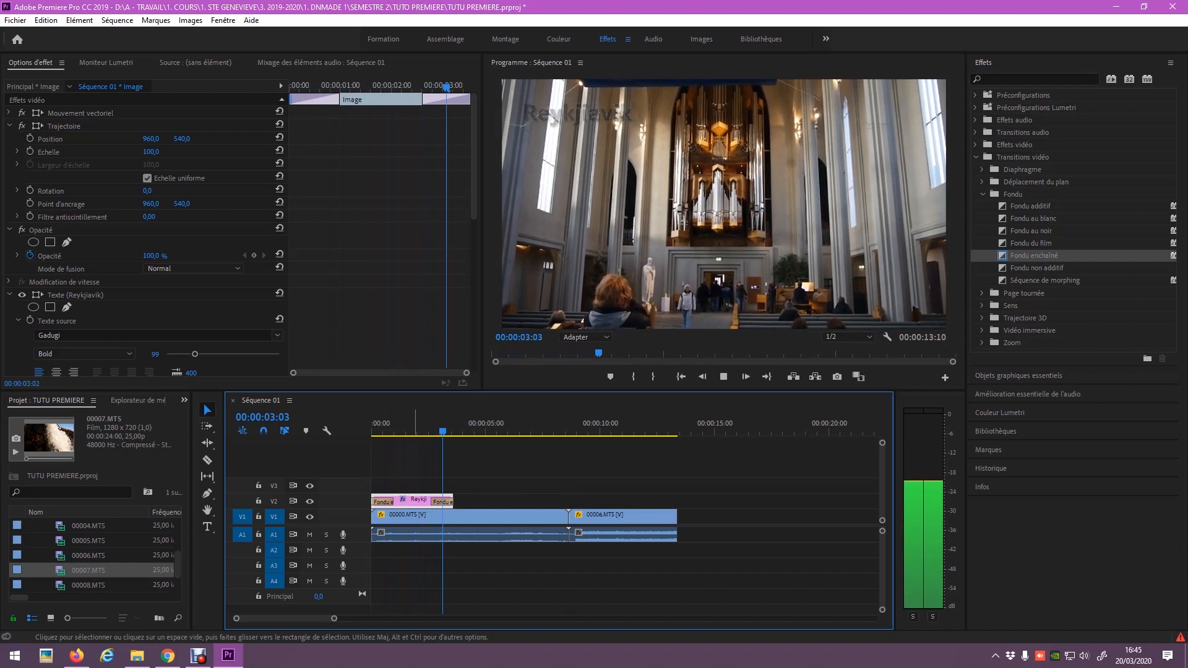
pyautogui.press('space')
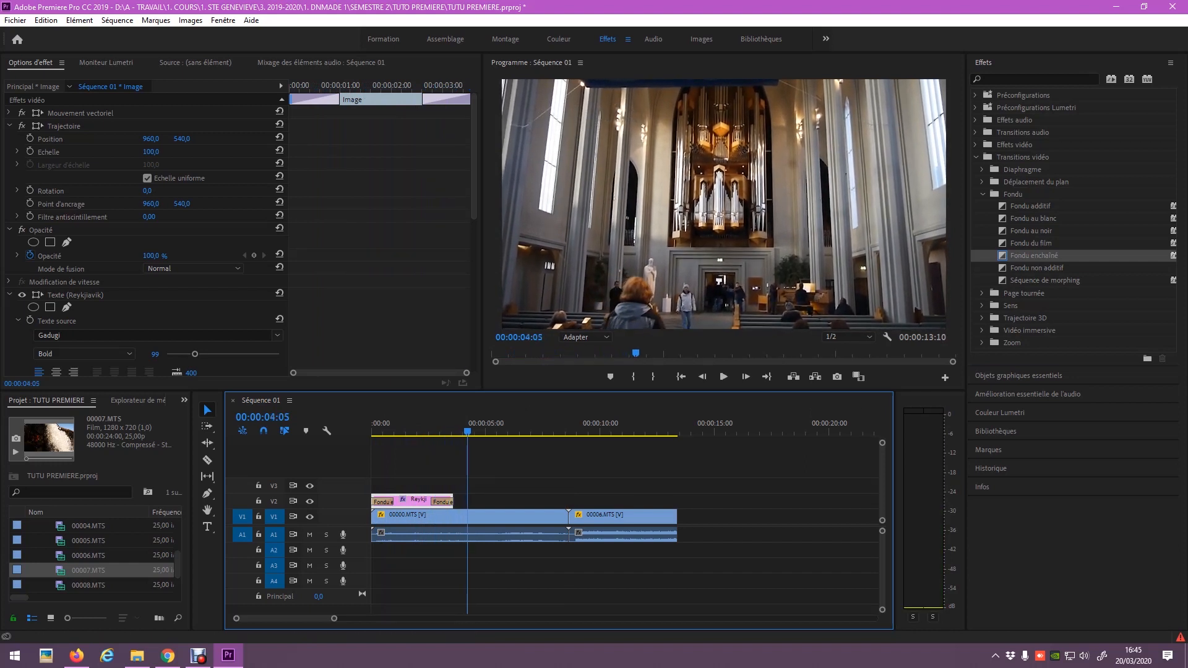
pyautogui.click(976, 158)
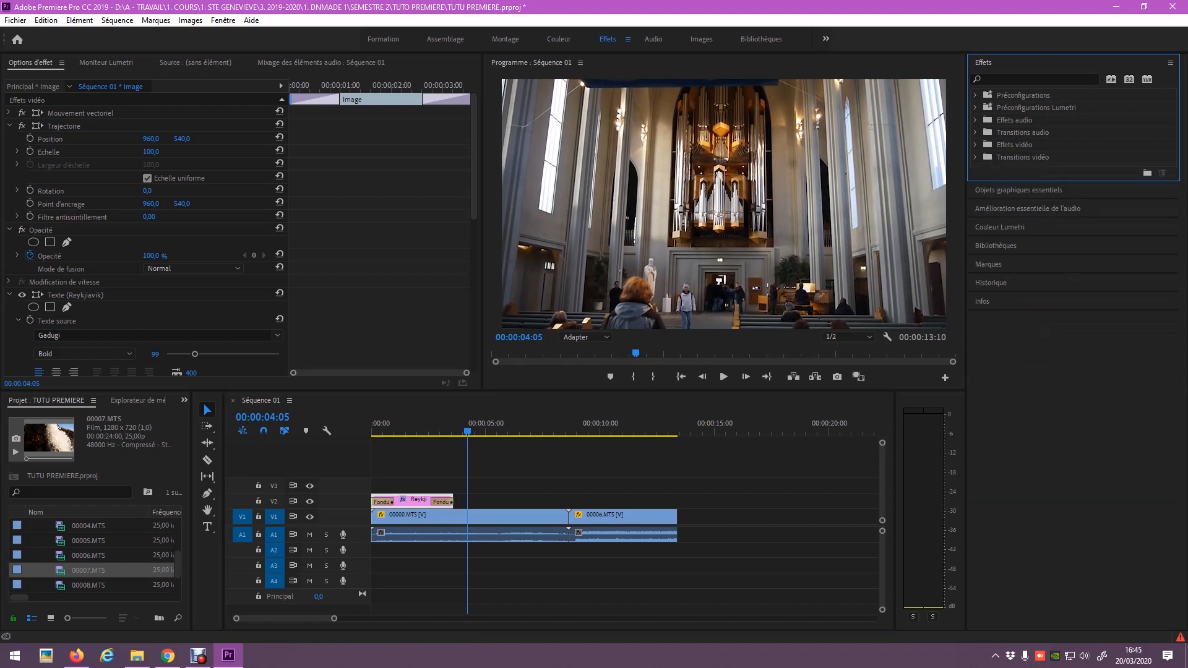
# Add Transitions audio > Fondu croisé > Puissance constante to the start of the A1 clip and preview it.
pyautogui.click(975, 133)
pyautogui.click(982, 145)
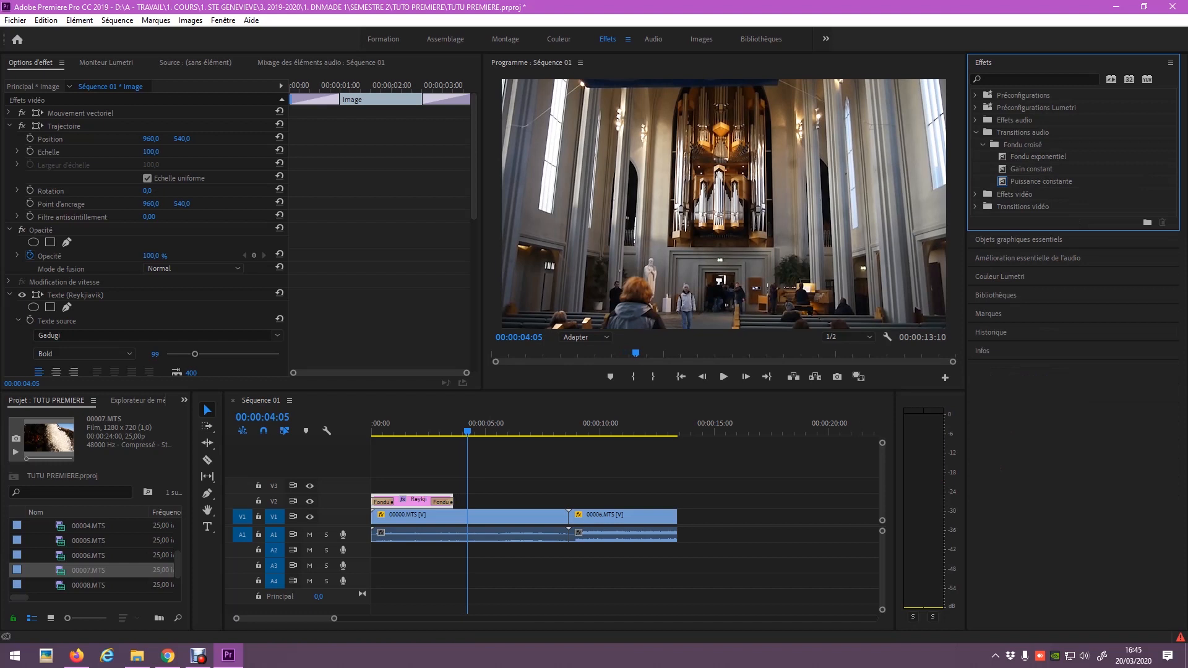
pyautogui.moveTo(1041, 182); pyautogui.dragTo(382, 534)
pyautogui.press('Home')
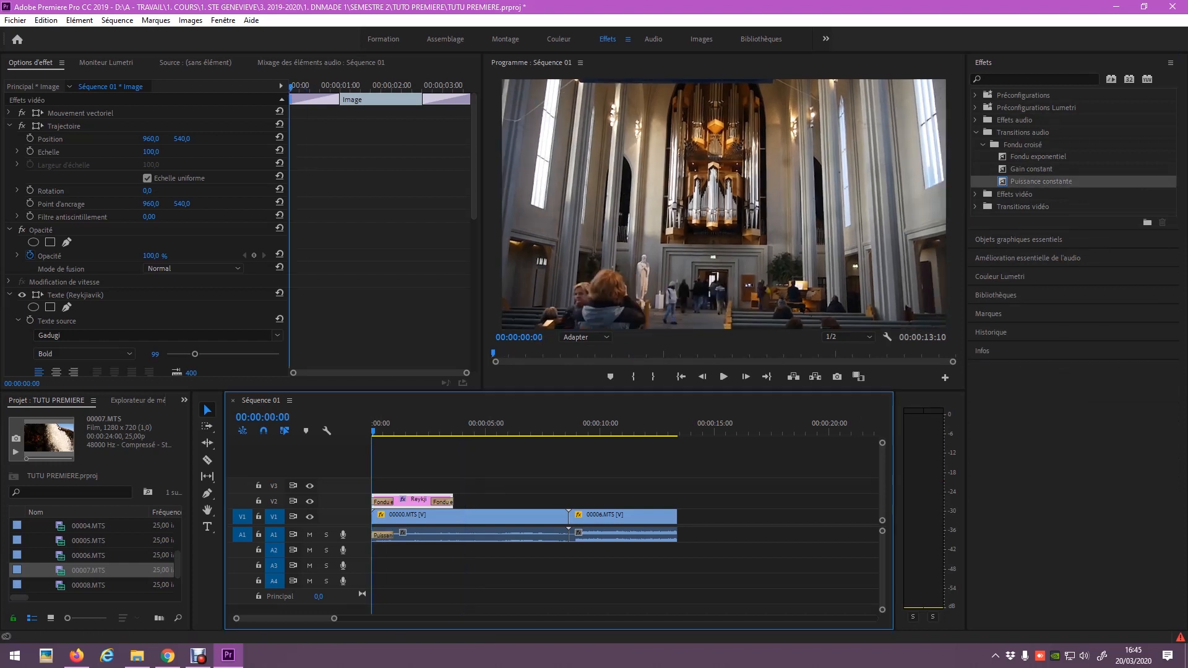
pyautogui.press('space')
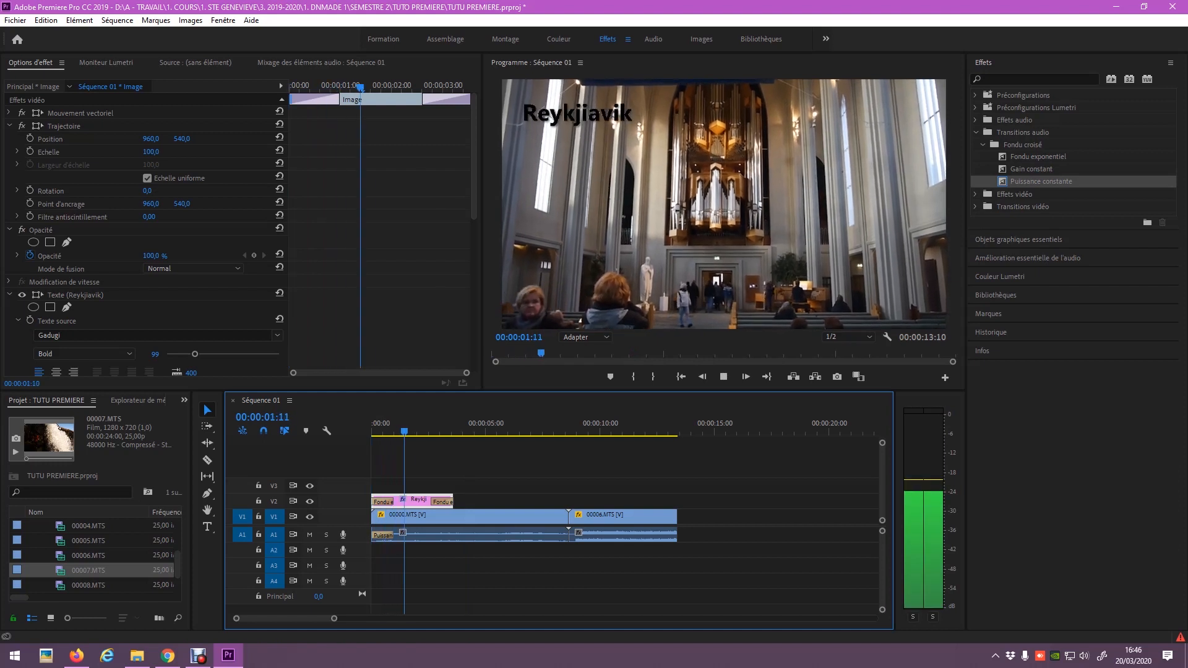
pyautogui.press('space')
pyautogui.press('=')
pyautogui.press('=')
pyautogui.press('=')
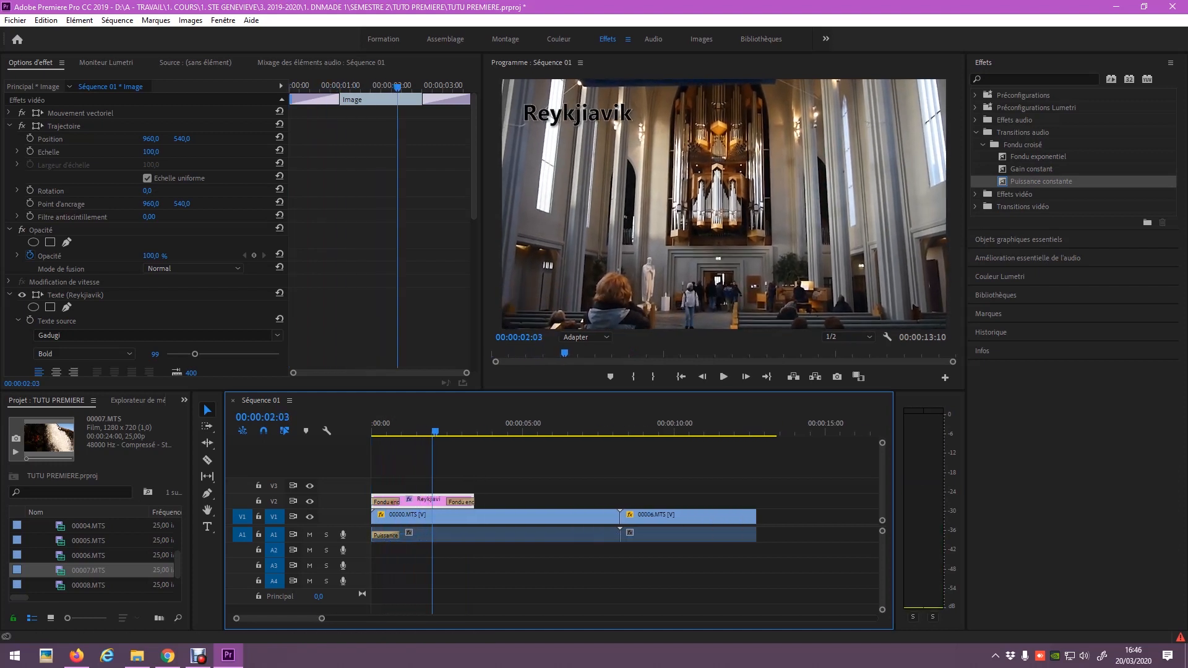
pyautogui.press('Home')
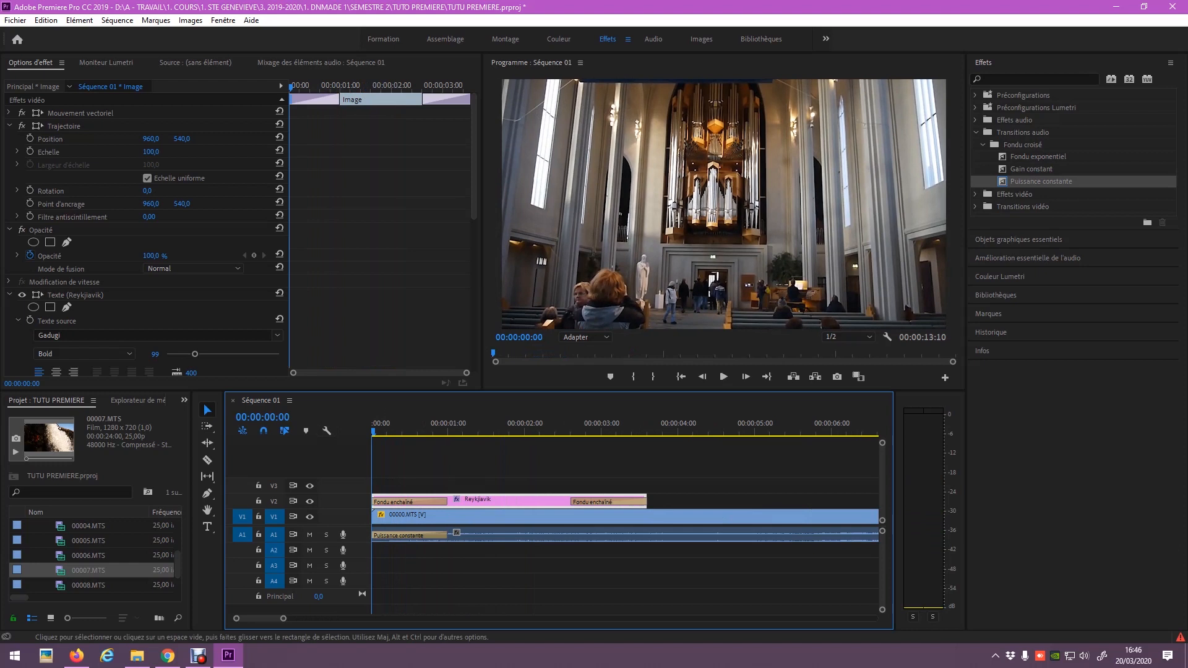
pyautogui.press('space')
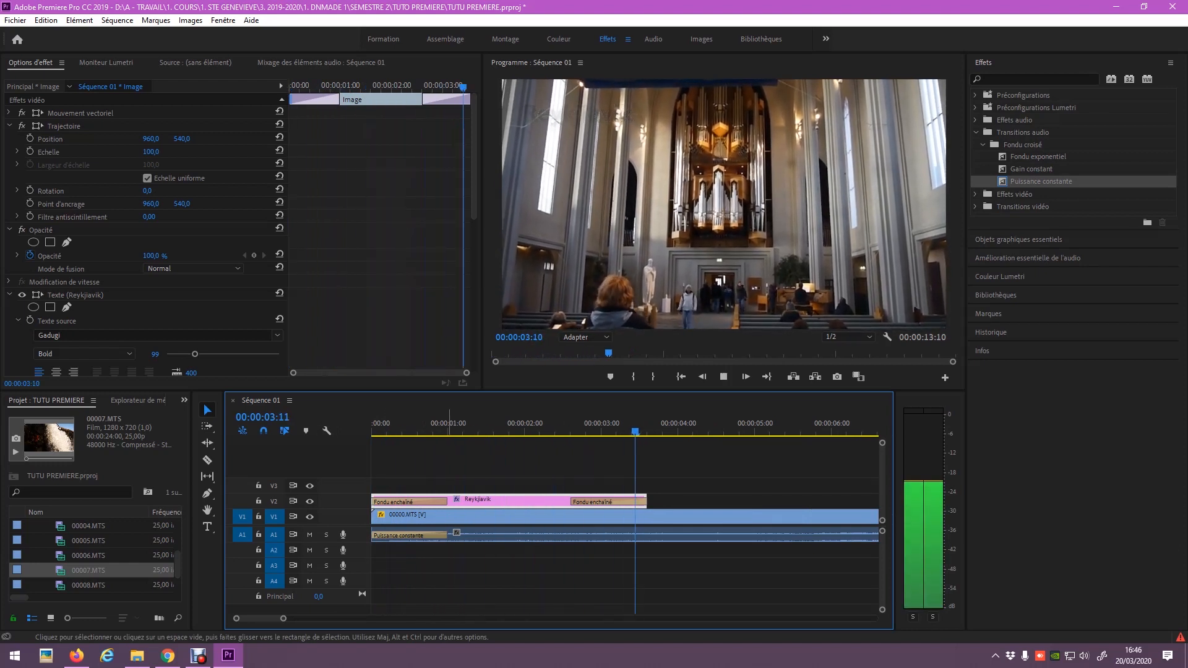
pyautogui.press('space')
pyautogui.press('-')
pyautogui.press('-')
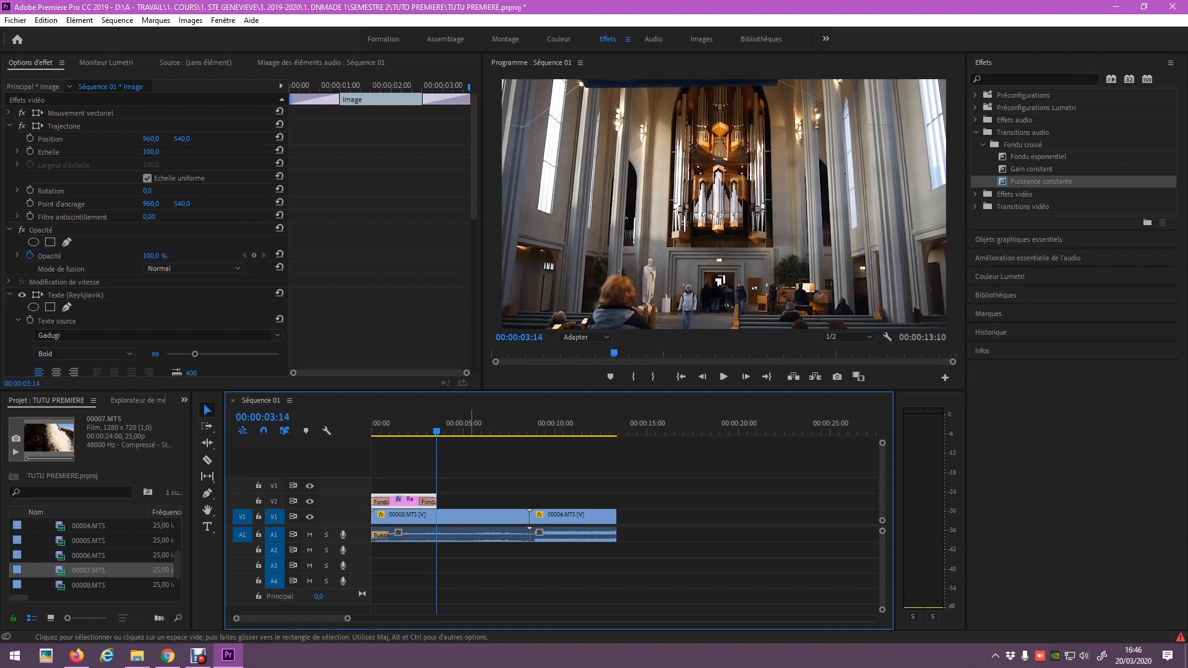
pyautogui.moveTo(178, 565); pyautogui.dragTo(177, 532)
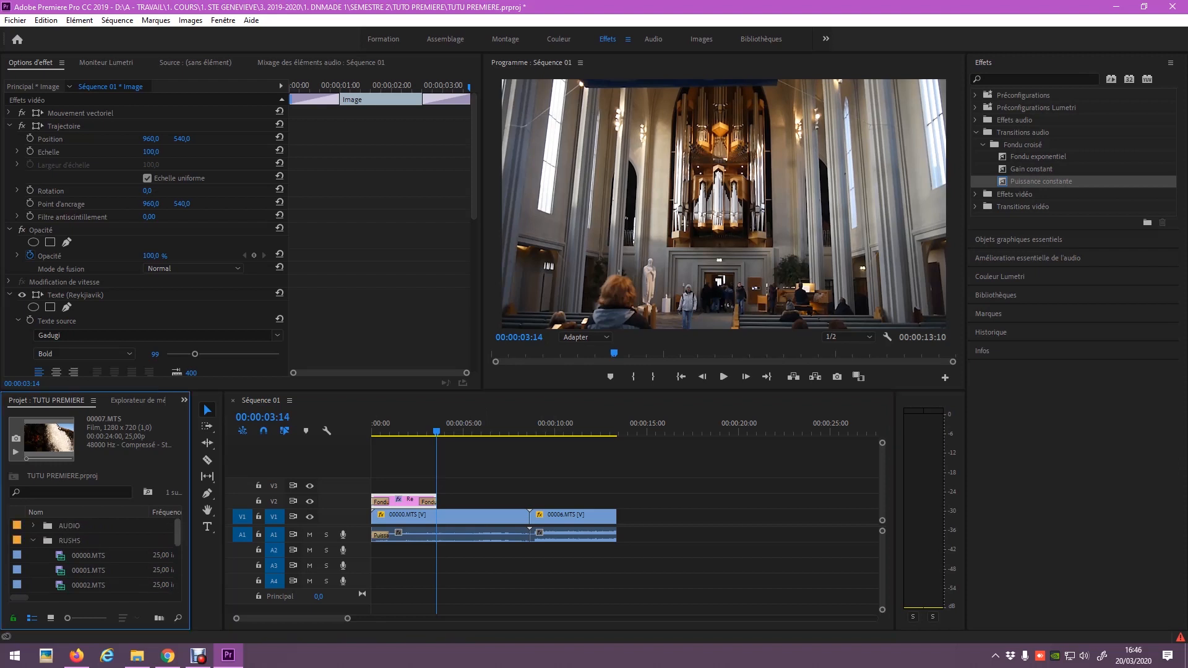
# Place the Spiral_Island music from the AUDIO bin onto audio track A2.
pyautogui.click(33, 540)
pyautogui.click(33, 525)
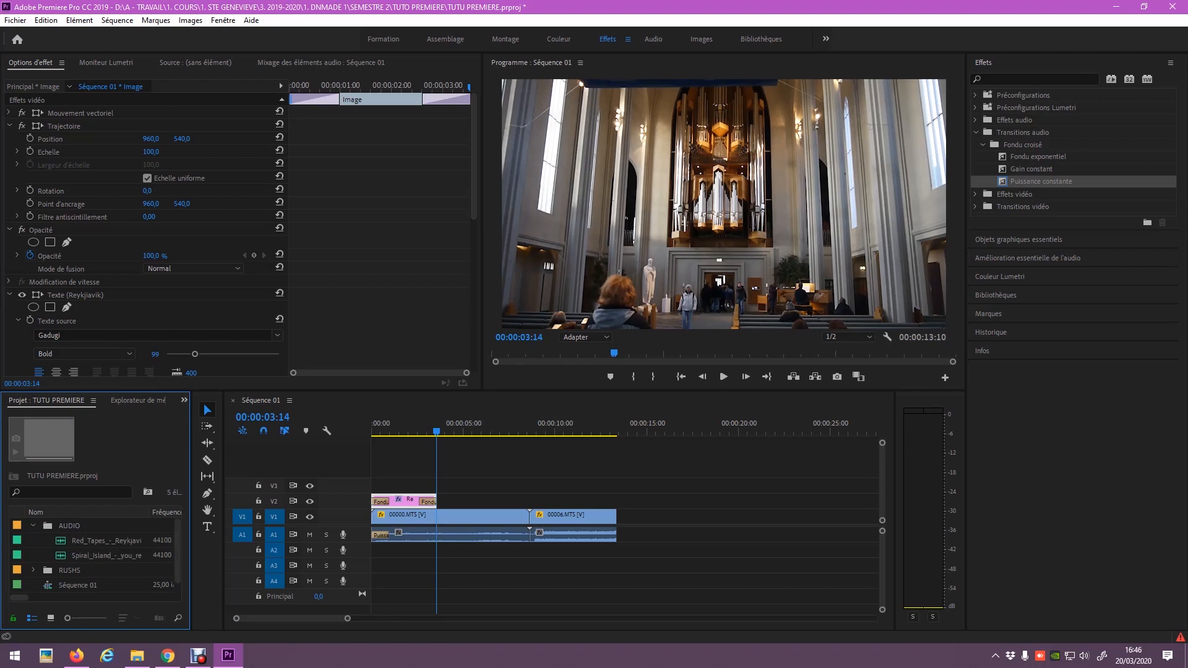
pyautogui.click(75, 541)
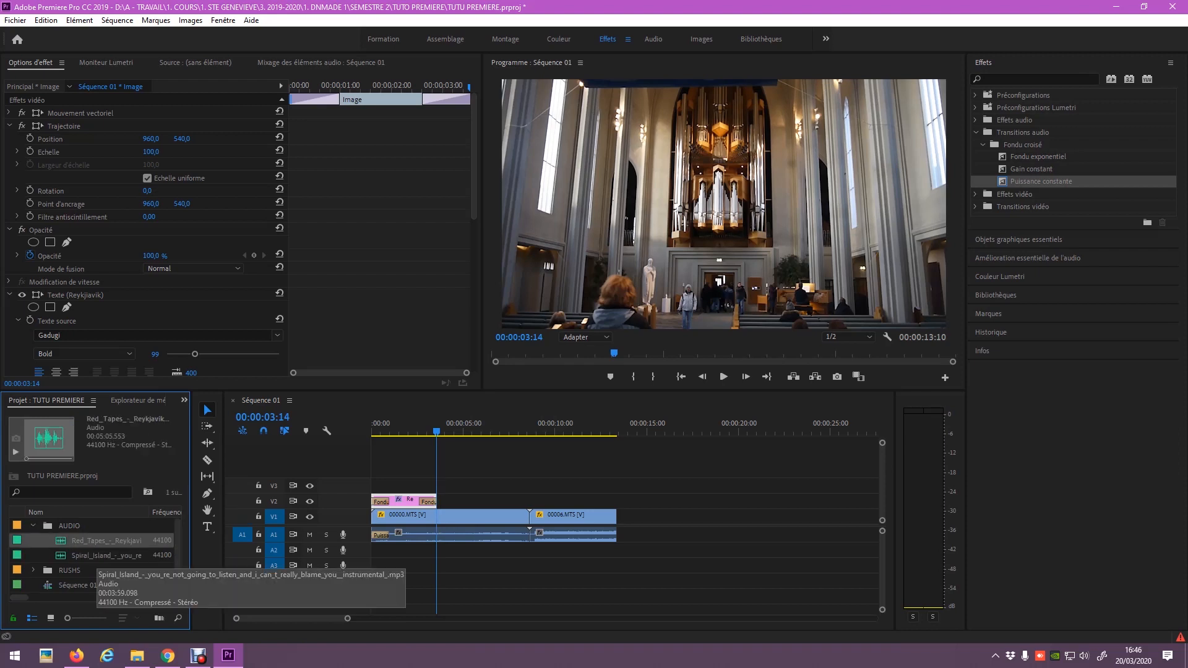
pyautogui.moveTo(102, 556); pyautogui.dragTo(373, 550)
pyautogui.moveTo(436, 427); pyautogui.dragTo(372, 427)
# Shift the music to start at 00:00:02:15 and give it a Puissance constante fade-in.
pyautogui.press('space')
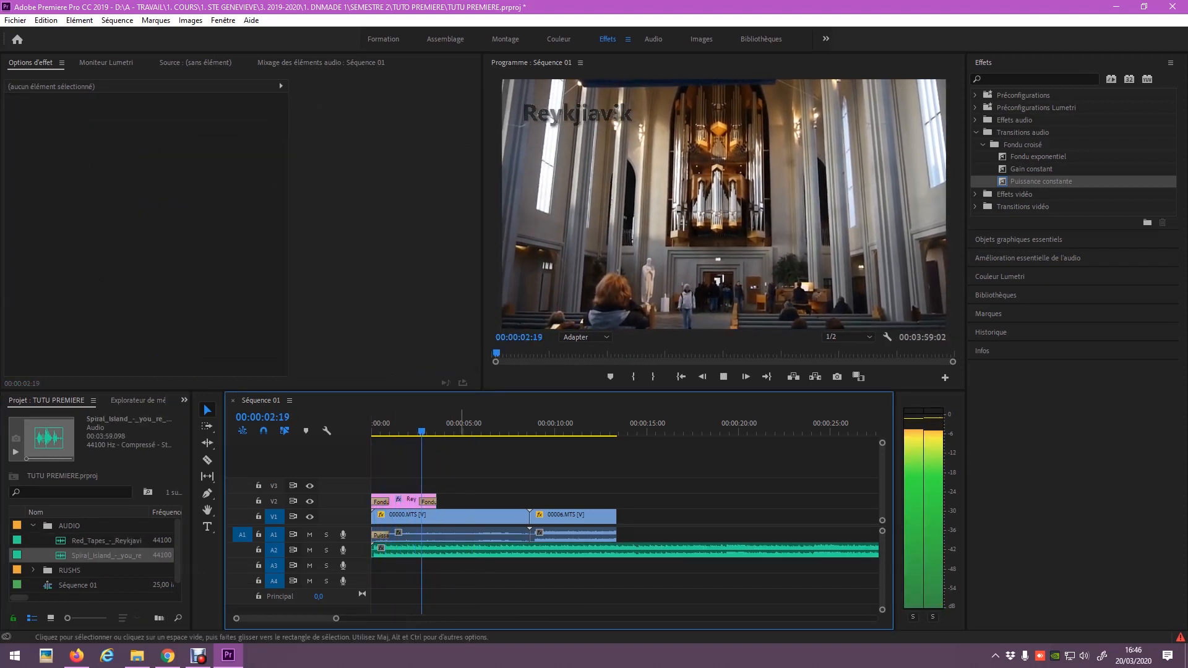
pyautogui.press('space')
pyautogui.moveTo(426, 550); pyautogui.dragTo(477, 552)
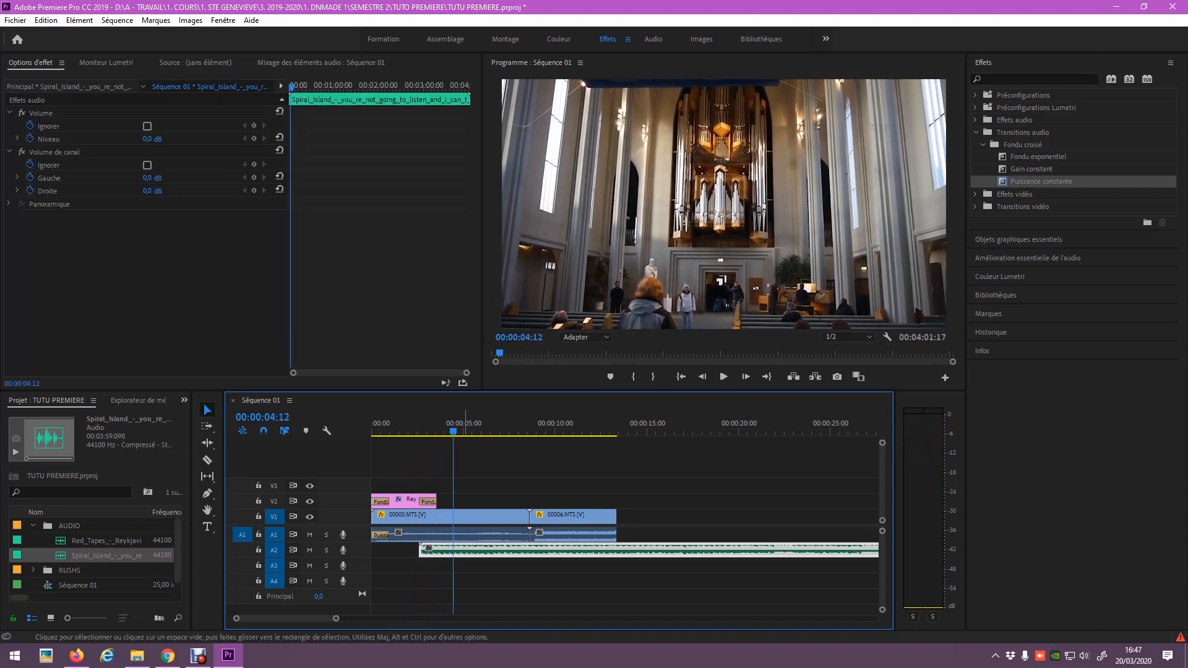
pyautogui.moveTo(1041, 181); pyautogui.dragTo(438, 550)
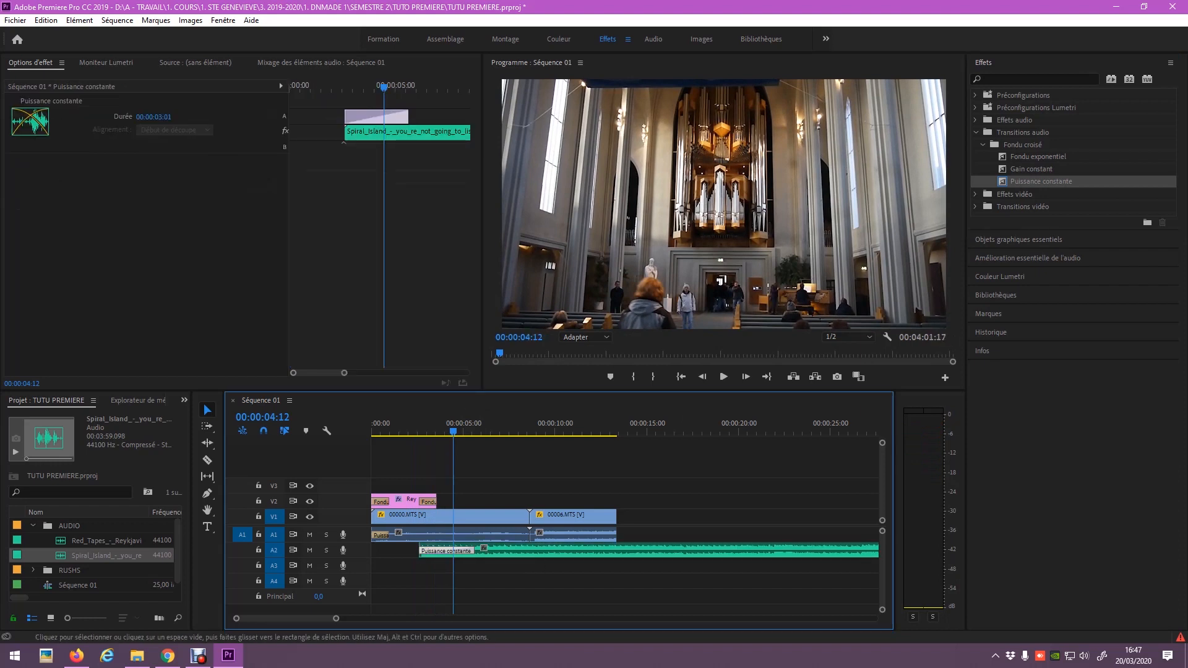
# Try shifting the Spiral Island music later, then move it back and undo to restore the fade.
pyautogui.press('Home')
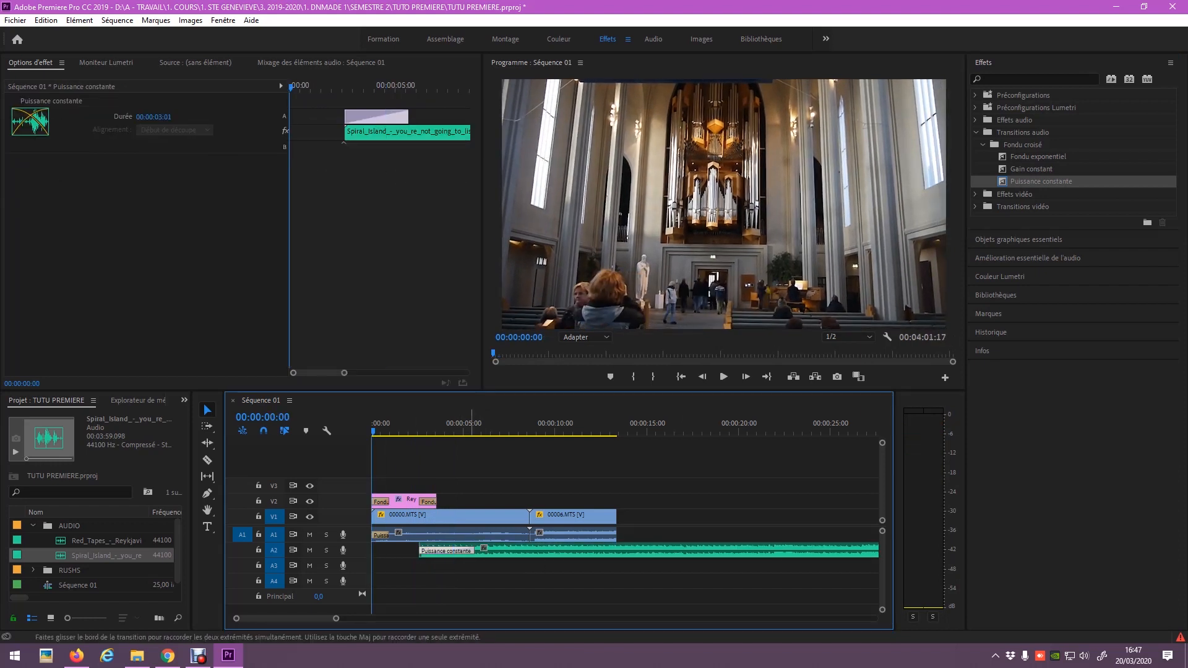
pyautogui.moveTo(535, 551); pyautogui.dragTo(554, 551)
pyautogui.press('space')
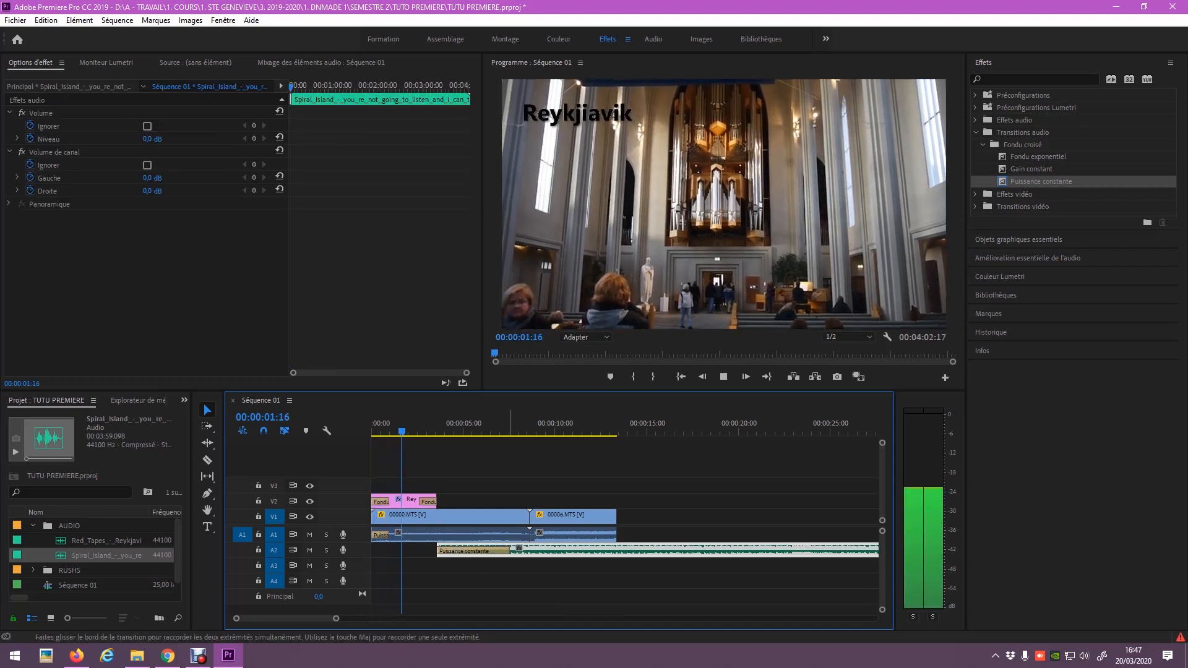
pyautogui.press('space')
pyautogui.moveTo(560, 551); pyautogui.dragTo(488, 550)
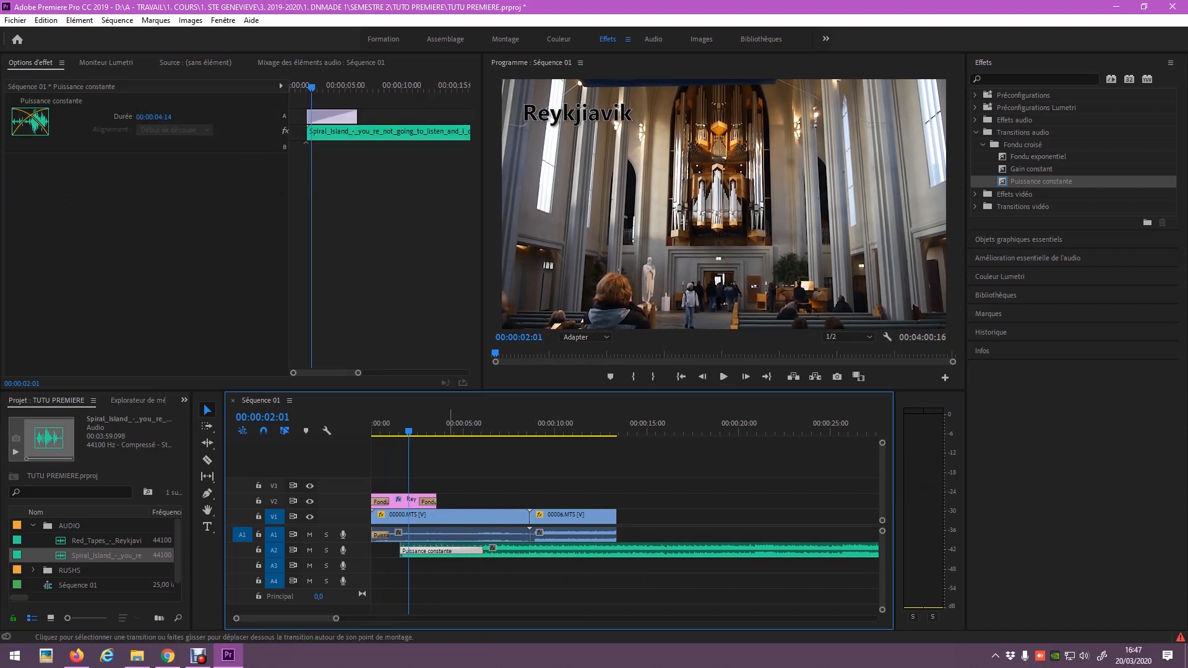
pyautogui.hotkey('ctrl', 'z')
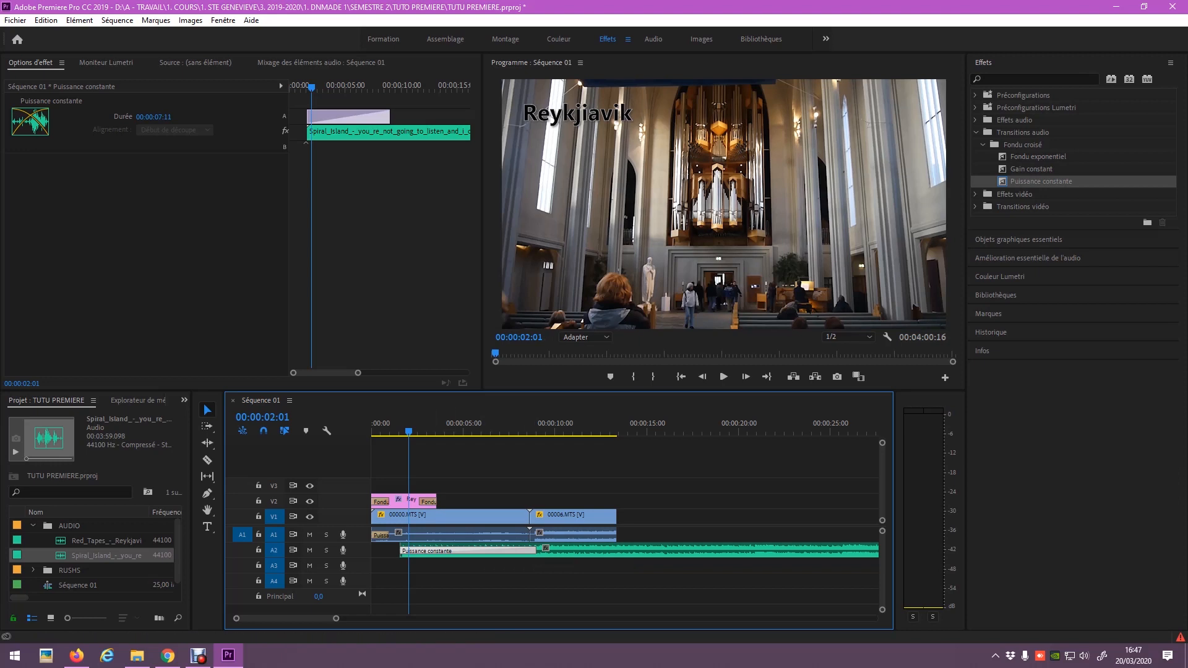
# Lengthen the music fade-in to 00:00:13:13 and trim 00000.MTS to end at 00:00:06:13.
pyautogui.moveTo(390, 116); pyautogui.dragTo(450, 116)
pyautogui.moveTo(449, 117)
pyautogui.mouseDown()
pyautogui.moveTo(324, 116)
pyautogui.moveTo(457, 116)
pyautogui.mouseUp()
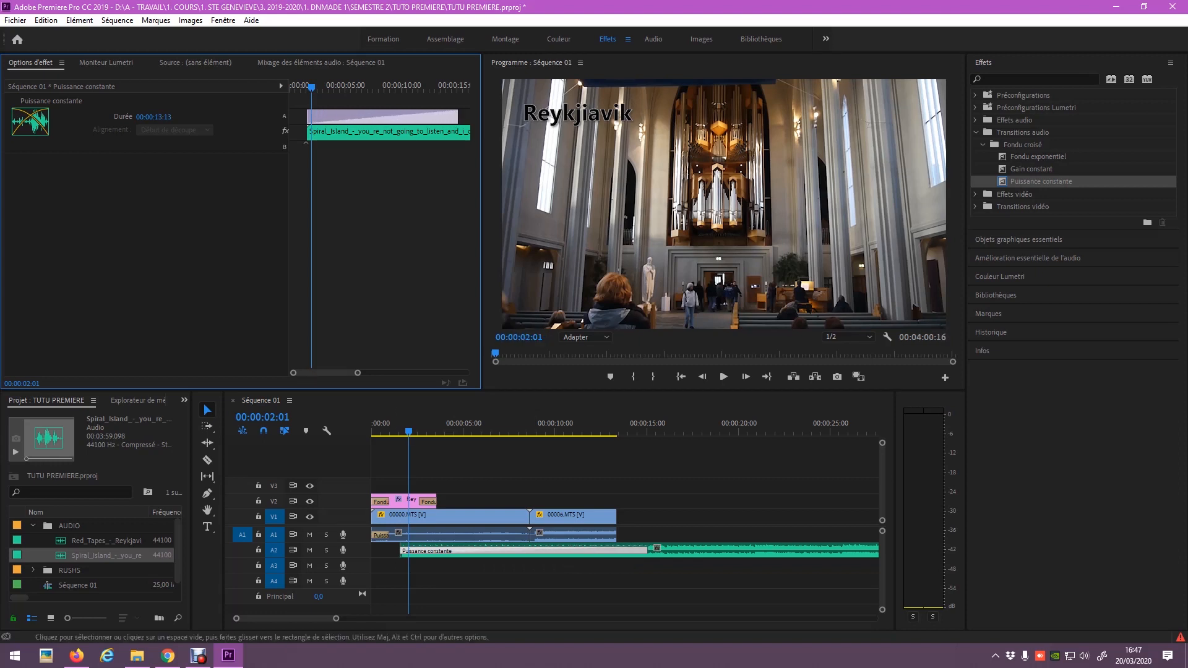
pyautogui.click(372, 426)
pyautogui.press('space')
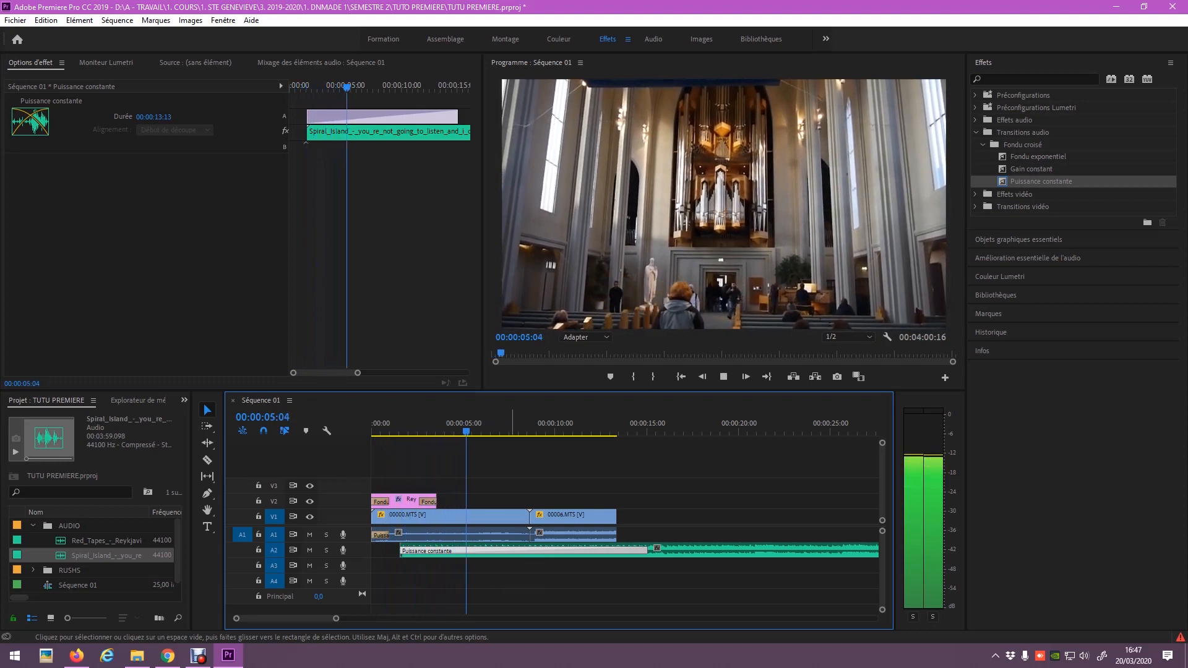
pyautogui.press('space')
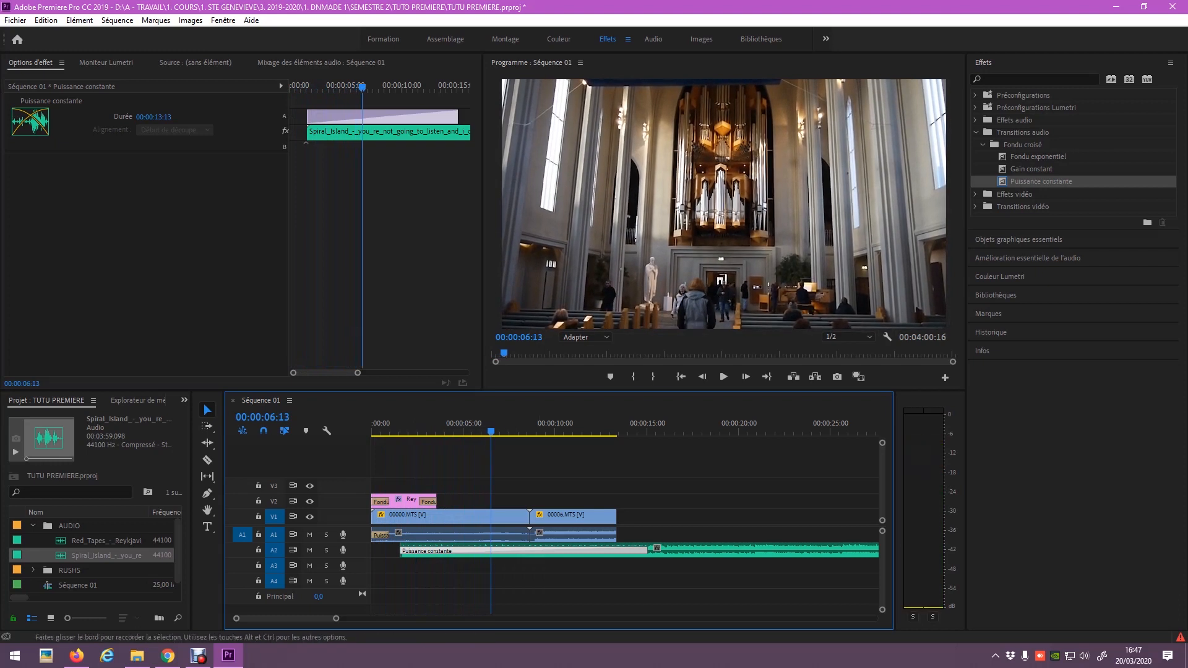
pyautogui.moveTo(529, 516); pyautogui.dragTo(490, 517)
# Close the gap by moving 00006.MTS left against the church clip, then preview the cut.
pyautogui.moveTo(580, 517); pyautogui.dragTo(542, 517)
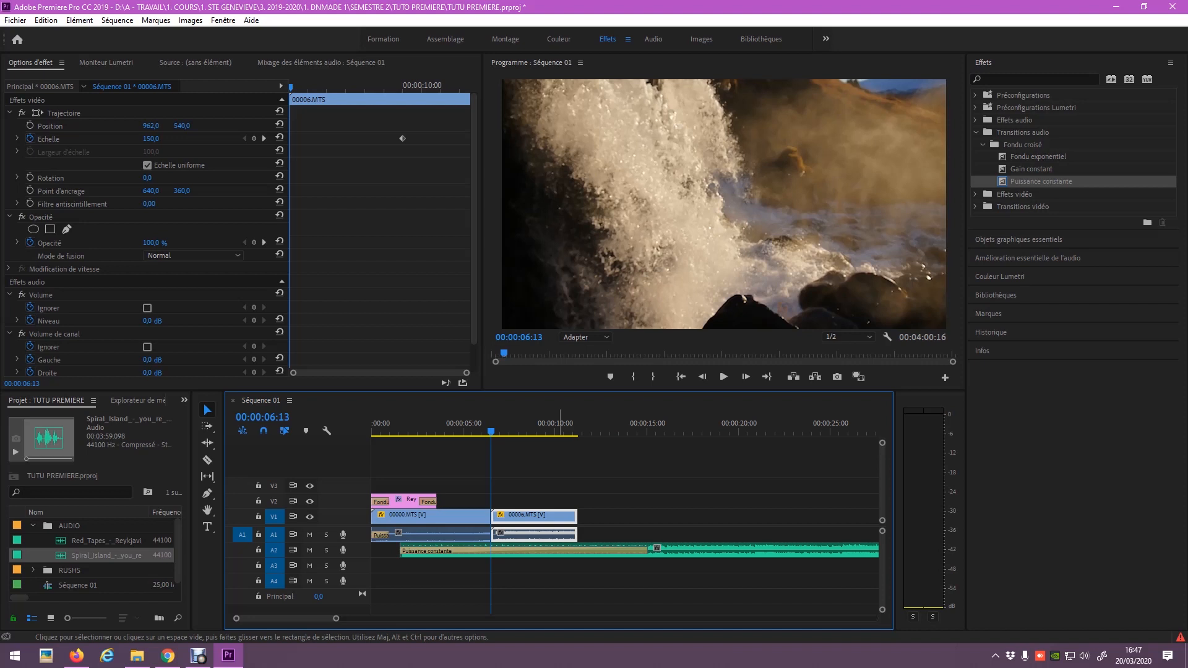
pyautogui.click(471, 432)
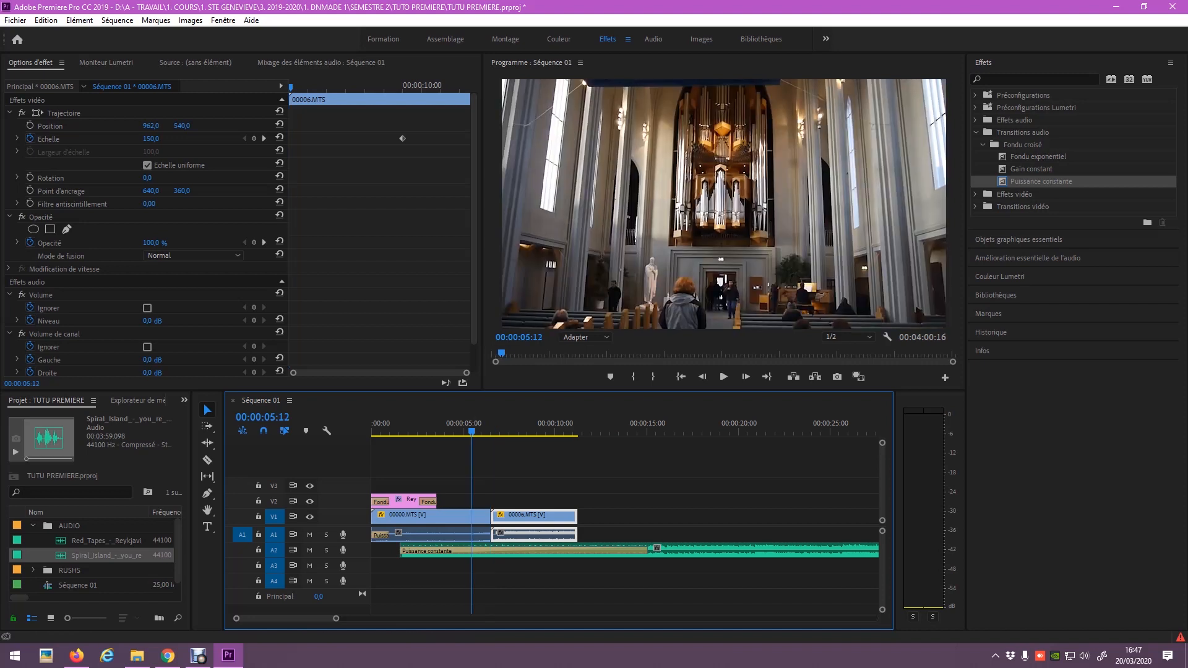
pyautogui.press('space')
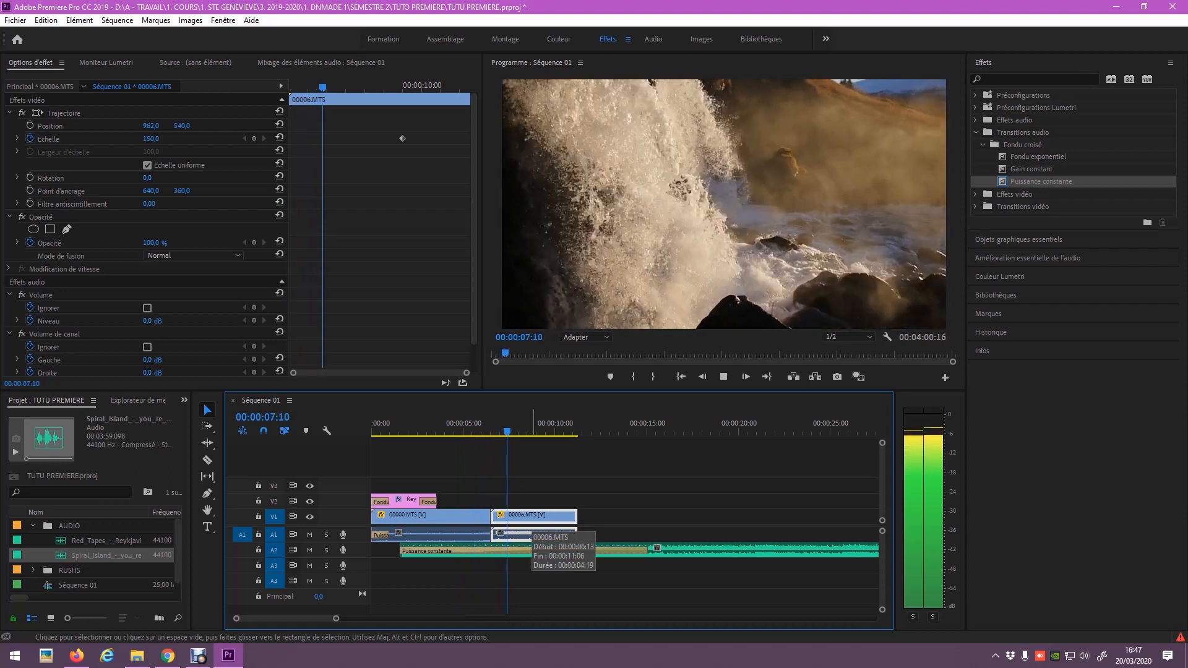
pyautogui.press('space')
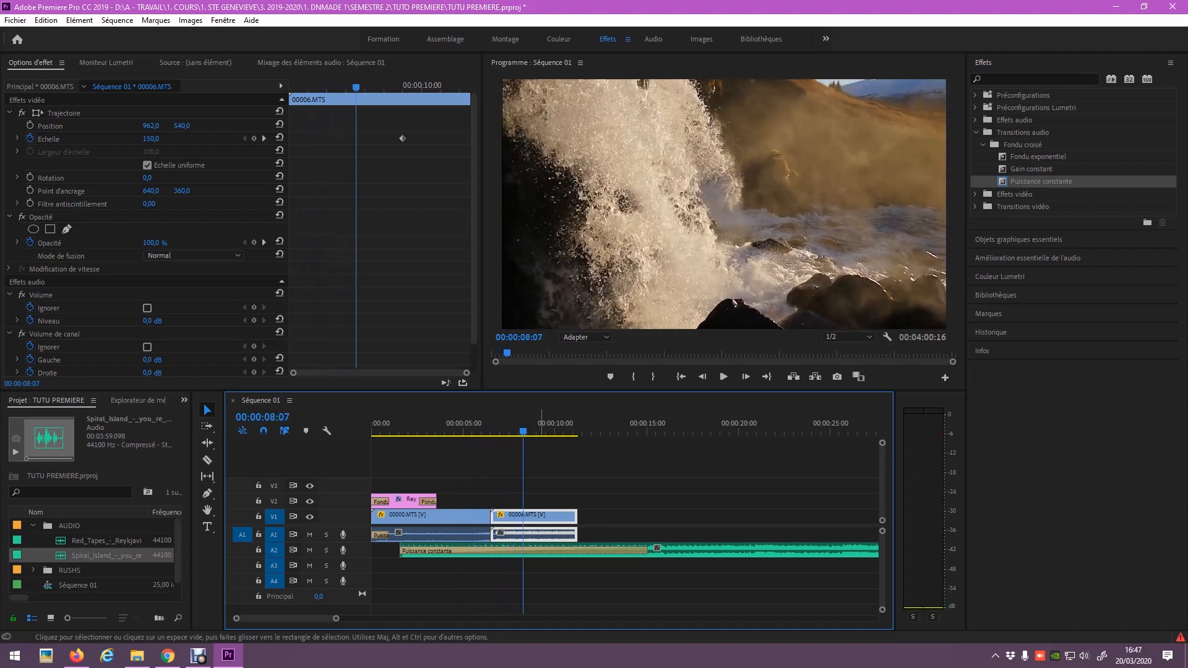
pyautogui.click(498, 425)
pyautogui.press('space')
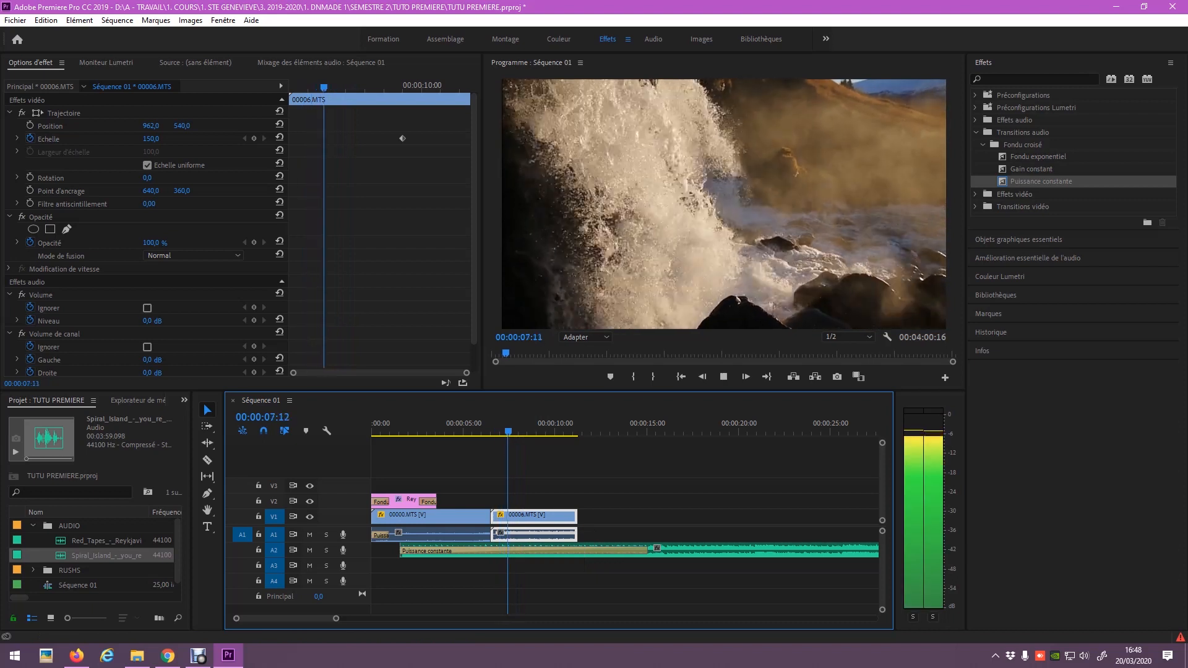
pyautogui.press('space')
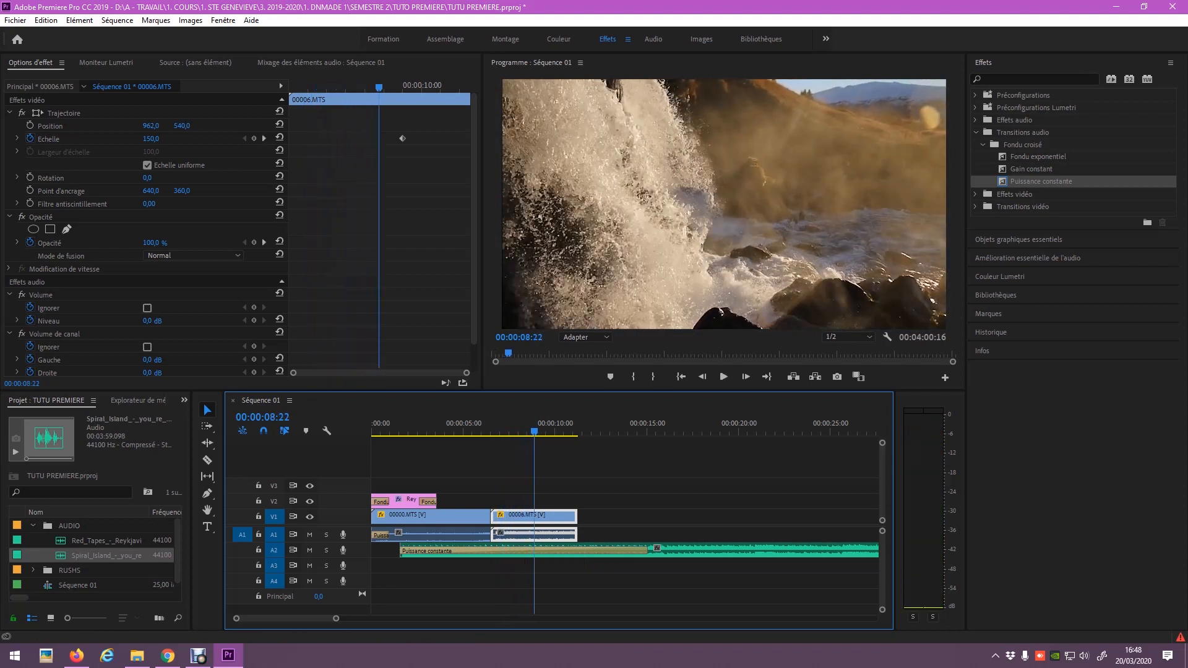
# Lower the waterfall clip's audio volume to -15,8 dB.
pyautogui.click(598, 500)
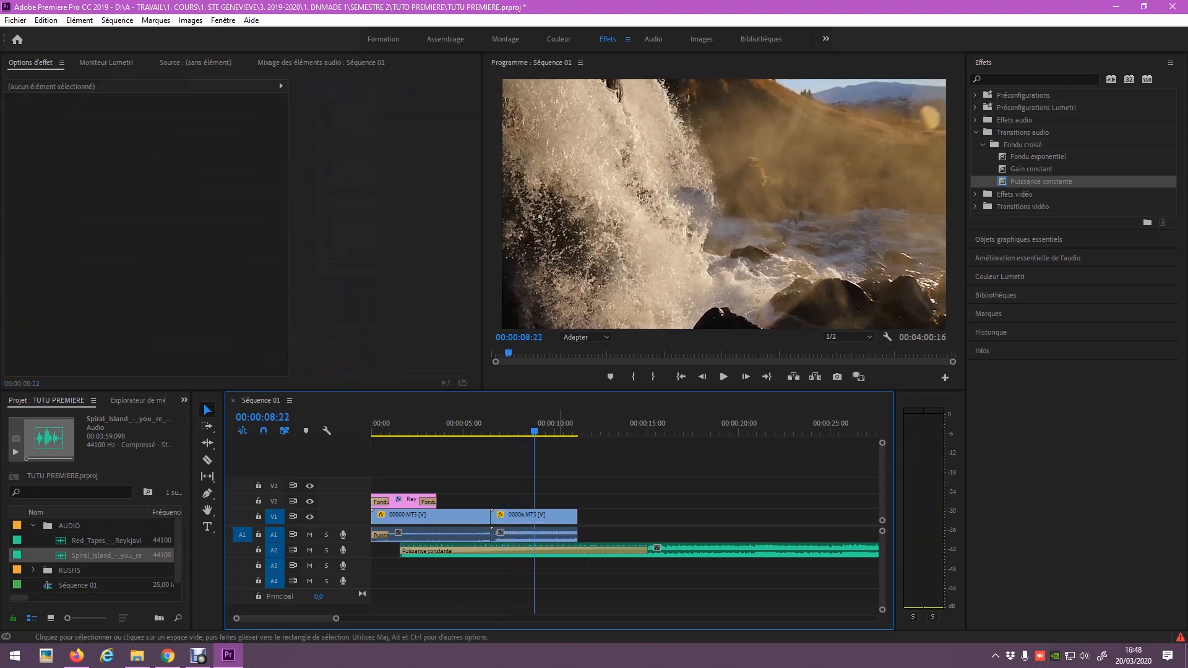
pyautogui.click(557, 536)
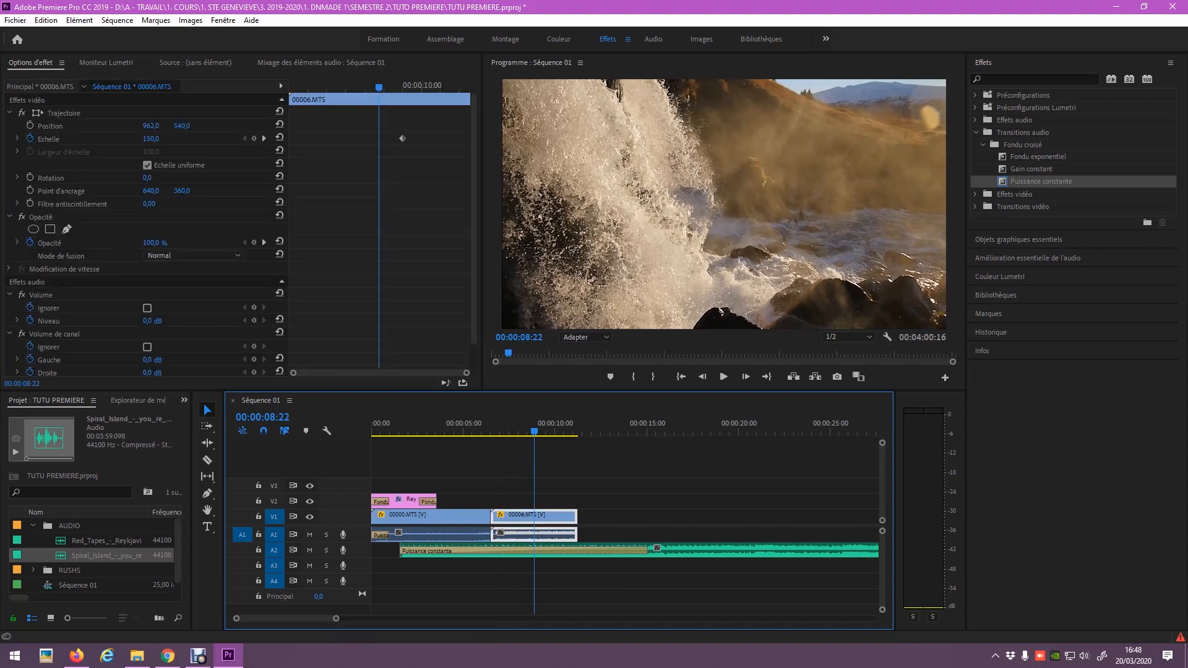
pyautogui.scroll(-1, 241, 235)
pyautogui.scroll(1, 243, 236)
pyautogui.scroll(-1, 241, 235)
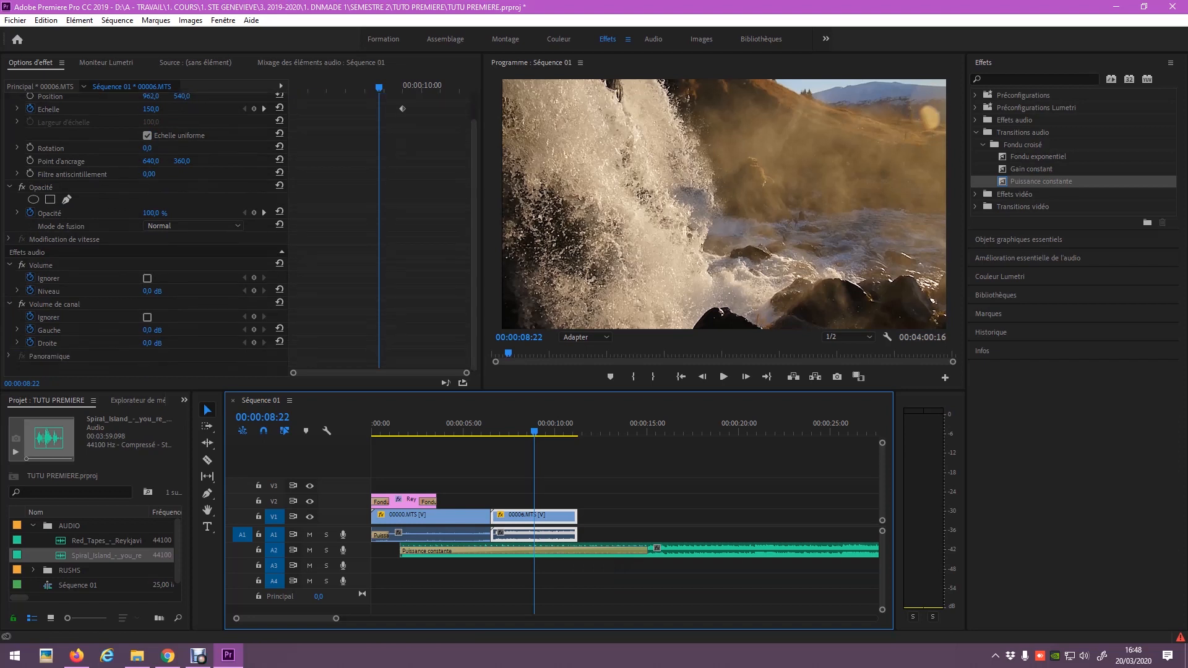
pyautogui.moveTo(149, 292); pyautogui.dragTo(118, 292)
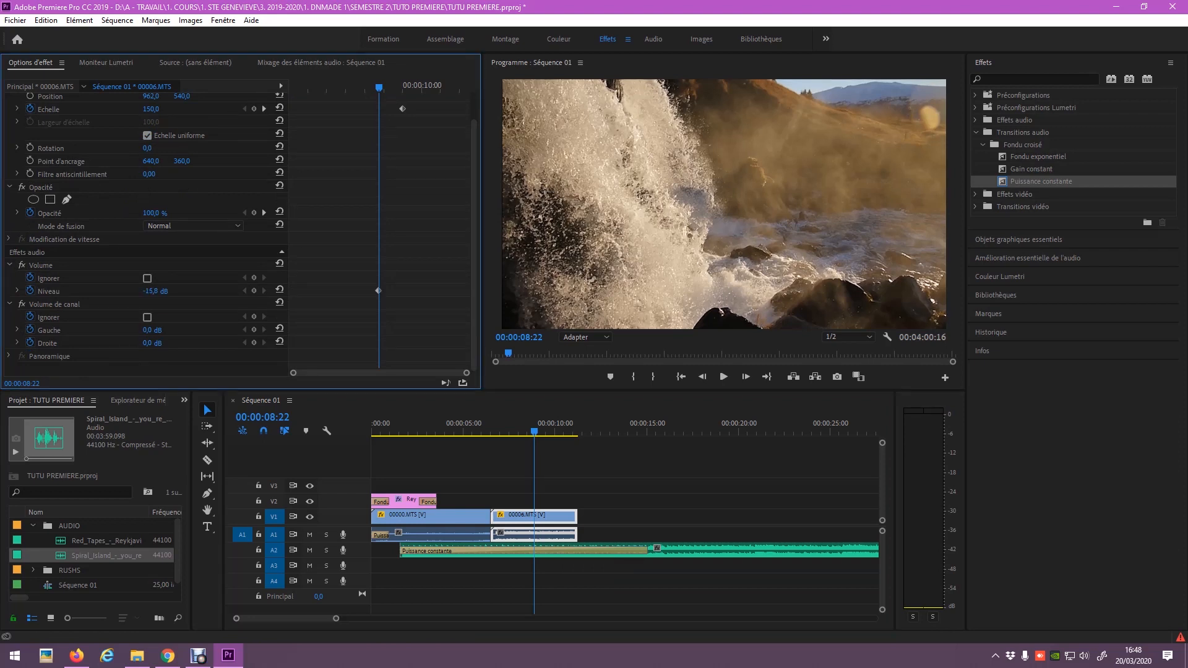
# Add a Puissance constante crossfade on A1 at the start of 00006.MTS's audio.
pyautogui.click(470, 427)
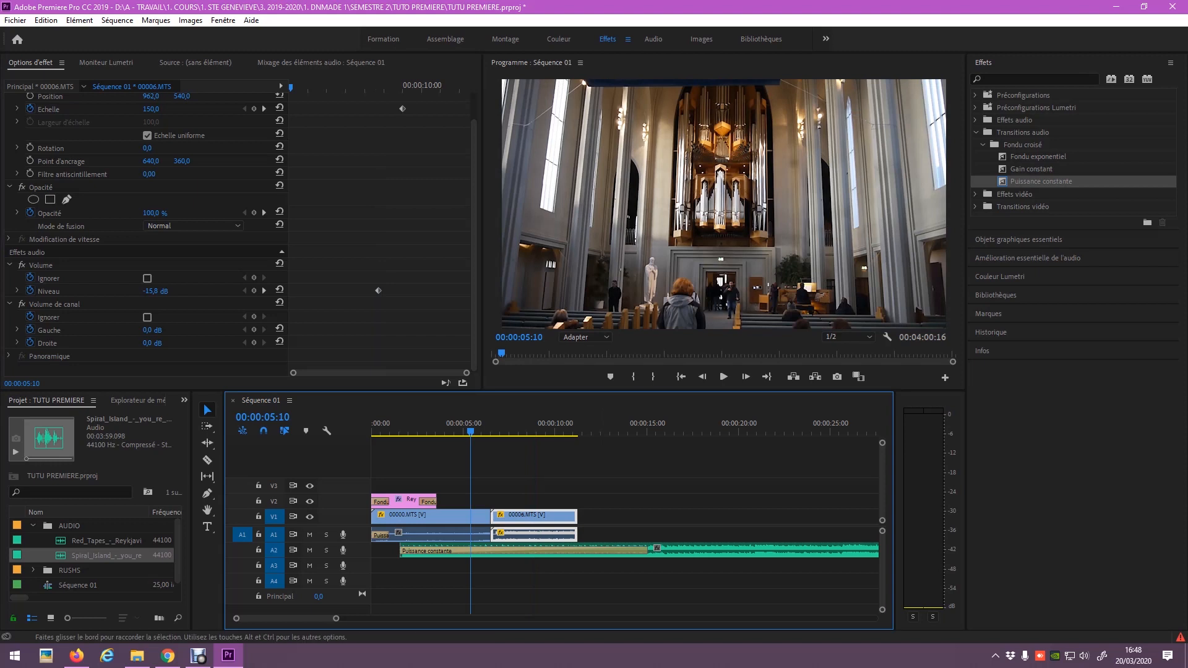
pyautogui.moveTo(1041, 181); pyautogui.dragTo(495, 534)
pyautogui.press('space')
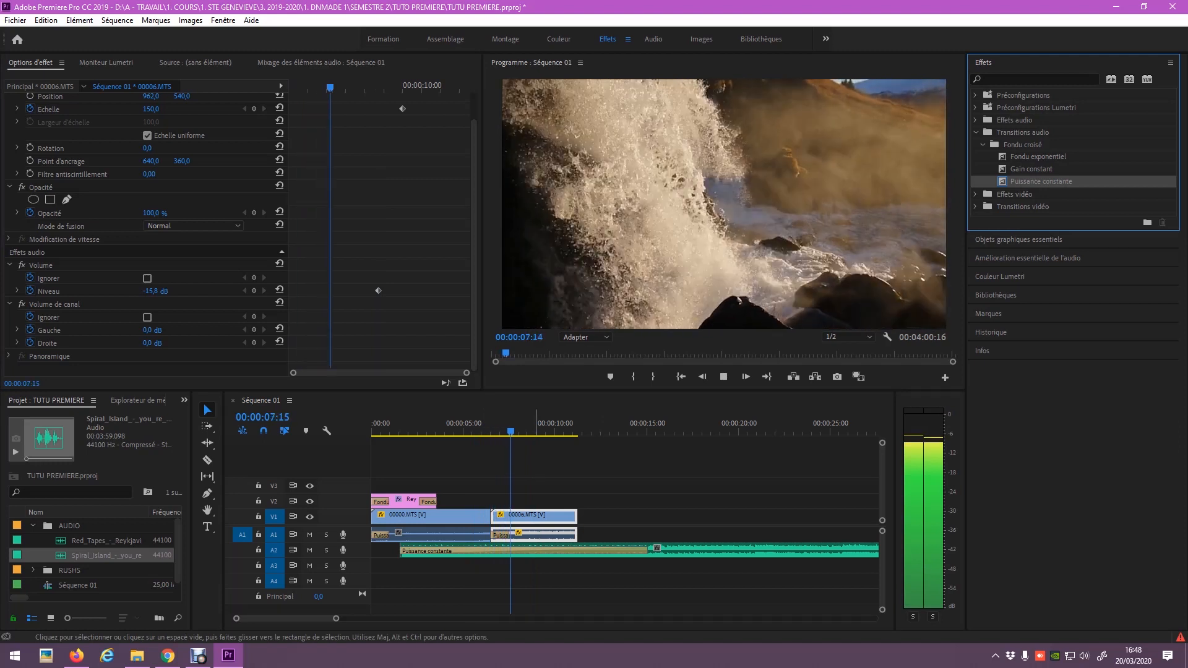
pyautogui.press('space')
# Set a Niveau volume keyframe on 00006.MTS at about -3,8 dB and replay the section.
pyautogui.click(558, 461)
pyautogui.click(547, 517)
pyautogui.moveTo(154, 321); pyautogui.dragTo(229, 321)
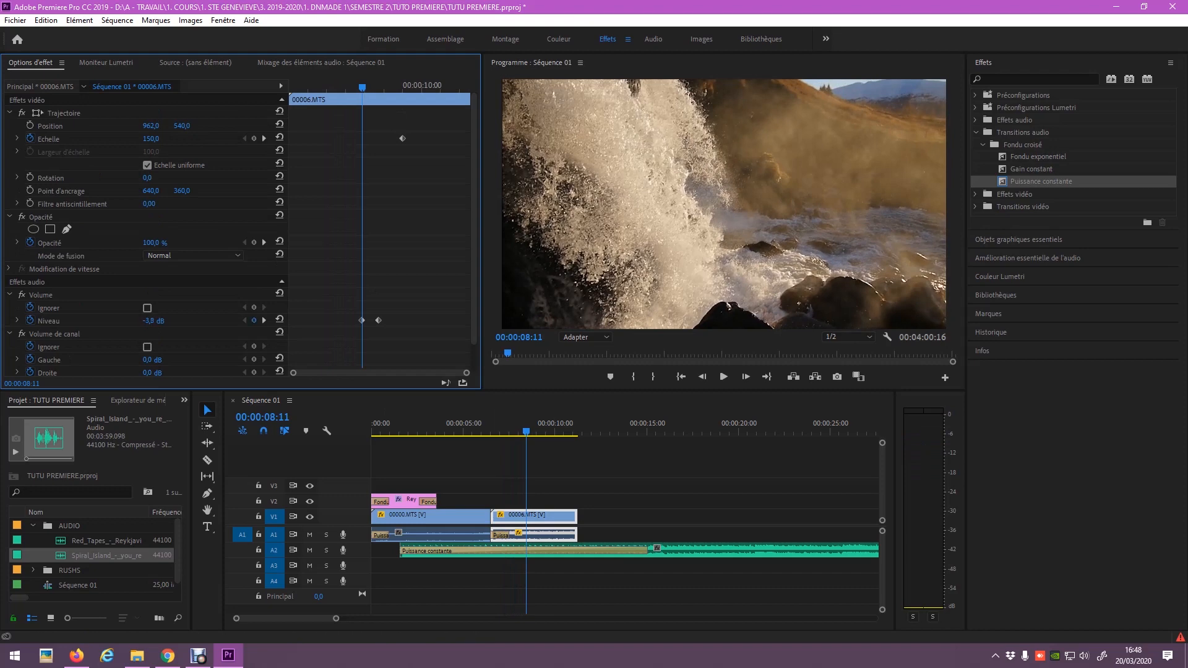
pyautogui.click(488, 431)
pyautogui.press('space')
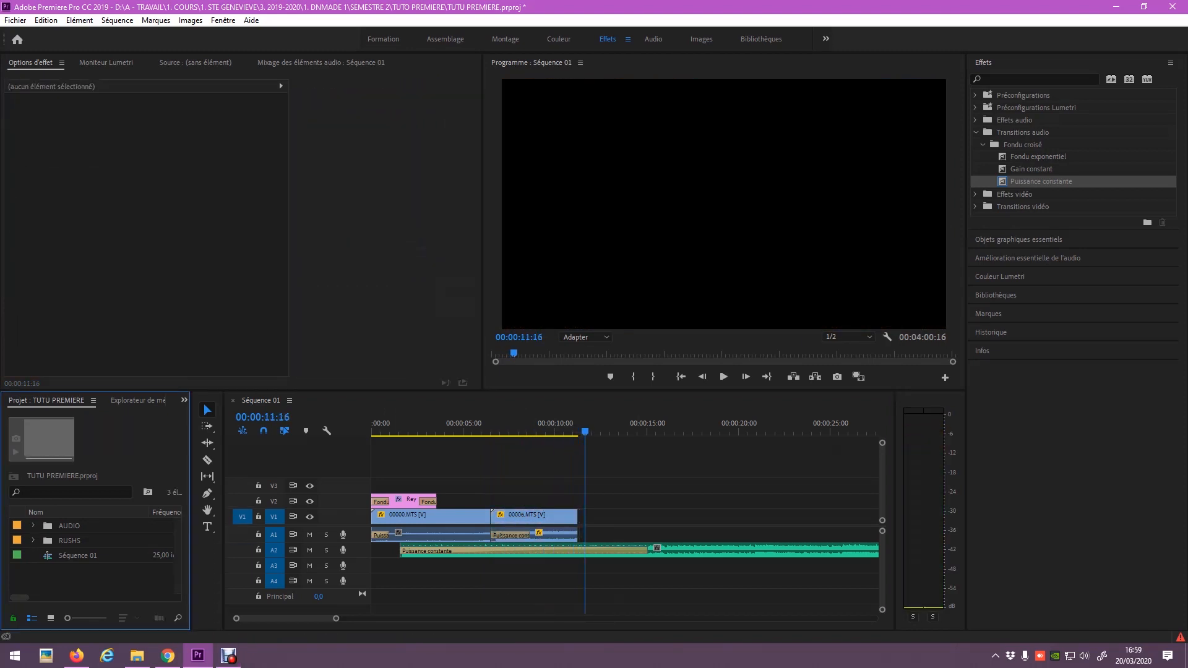
pyautogui.click(15, 20)
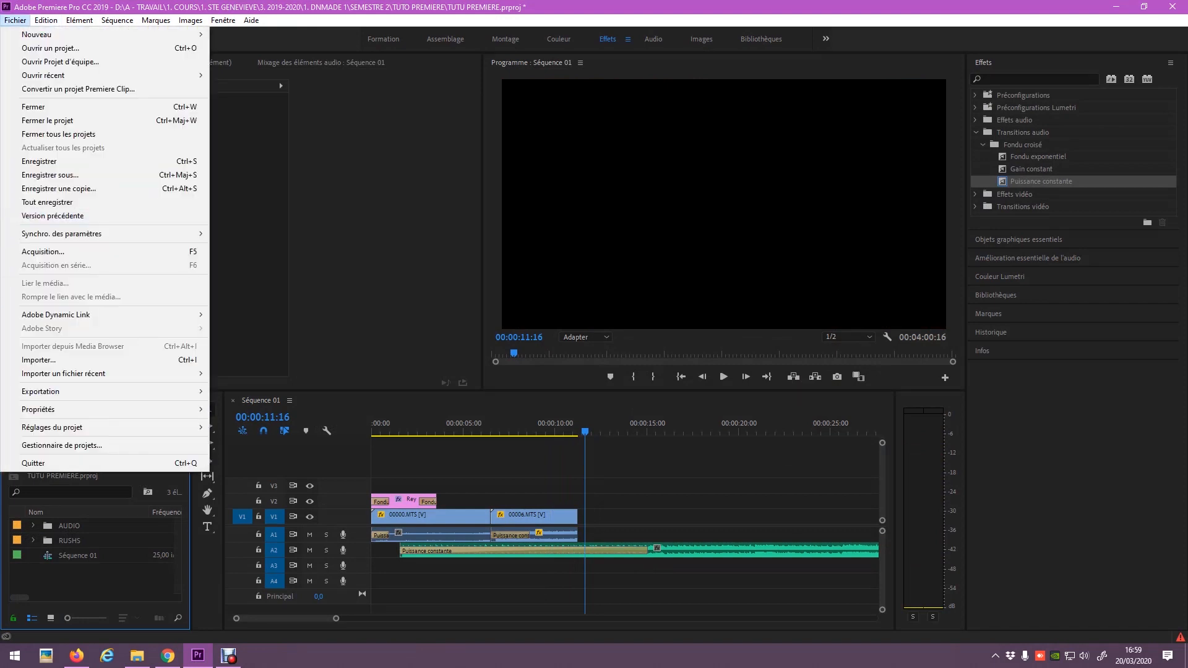
# Import the portrait JPG and place it on V1 right after 00006.MTS.
pyautogui.click(38, 359)
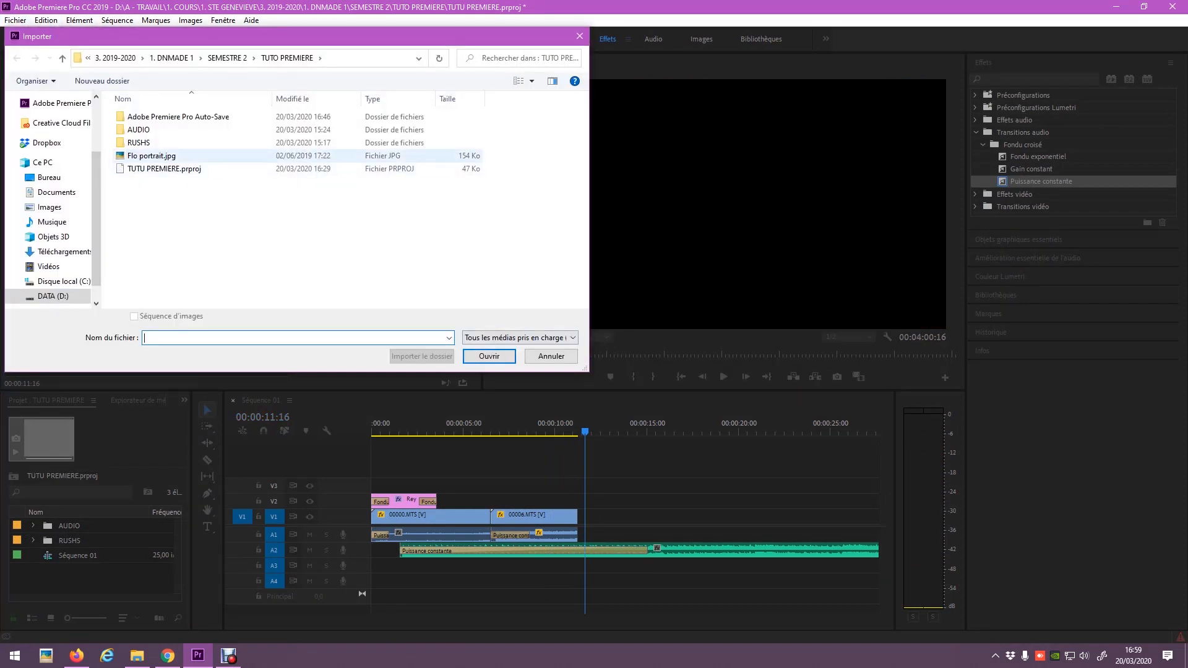
pyautogui.doubleClick(155, 156)
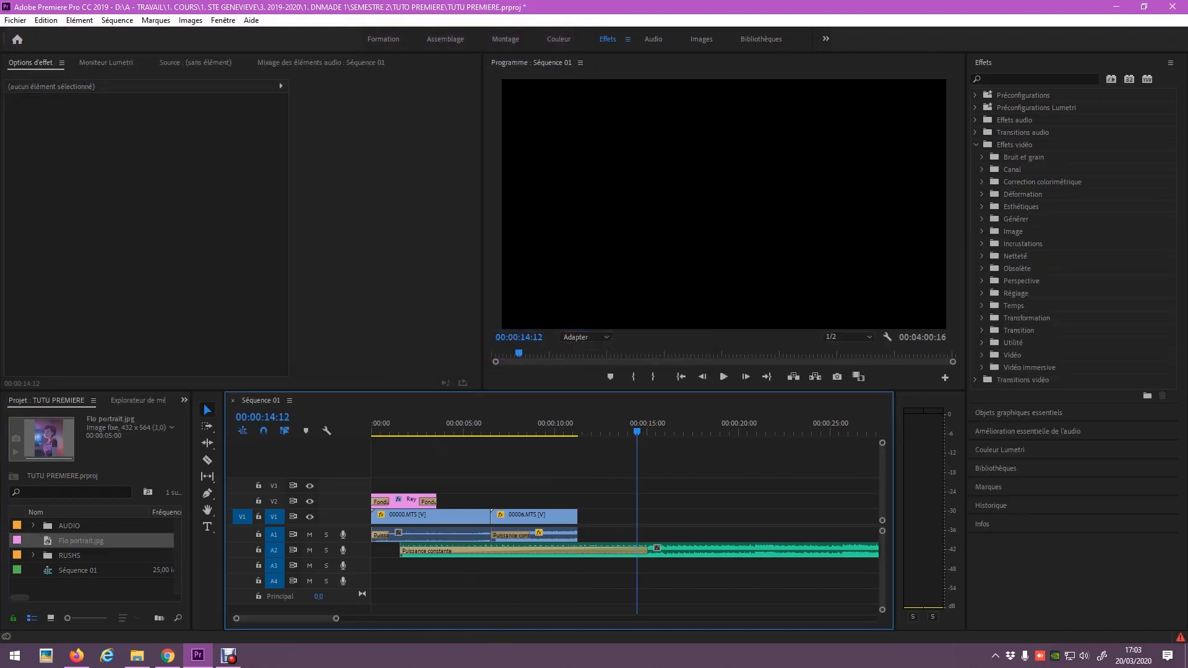
pyautogui.moveTo(81, 540); pyautogui.dragTo(580, 517)
pyautogui.click(588, 427)
# Shift the portrait right in frame by setting Position X to 1444.
pyautogui.click(606, 518)
pyautogui.moveTo(151, 126); pyautogui.dragTo(450, 126)
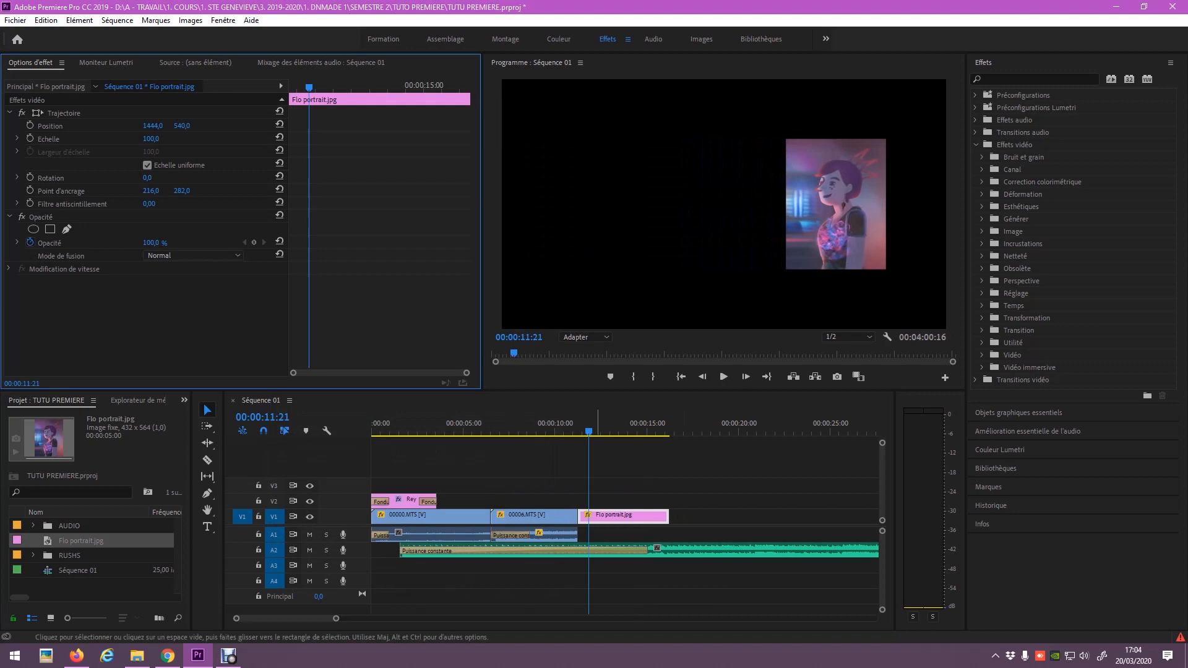
pyautogui.click(619, 517)
pyautogui.click(208, 526)
# Type the person's full name as a new title left of the portrait, set in Gentium Basic.
pyautogui.click(564, 265)
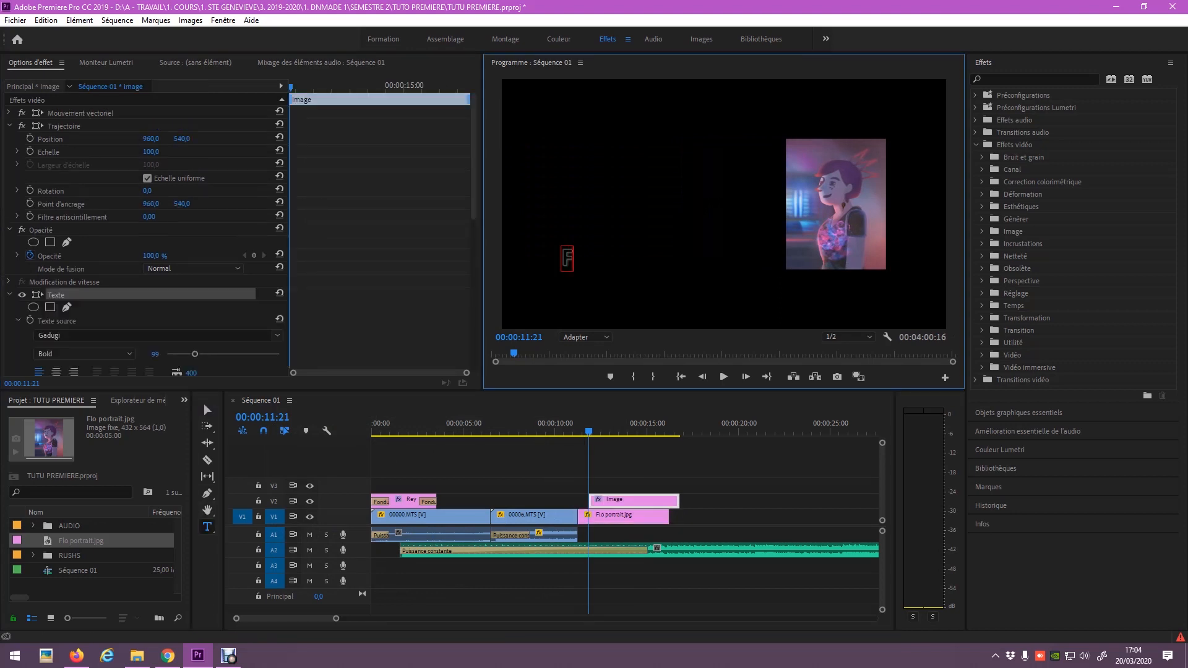
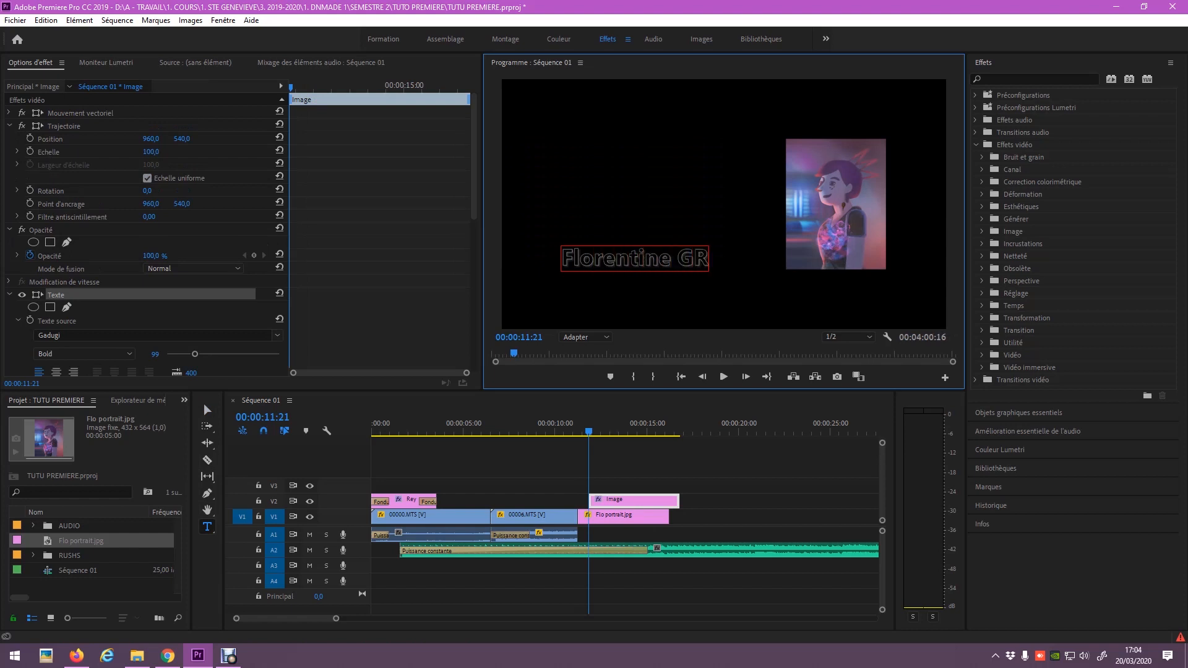
pyautogui.moveTo(767, 259); pyautogui.dragTo(561, 259)
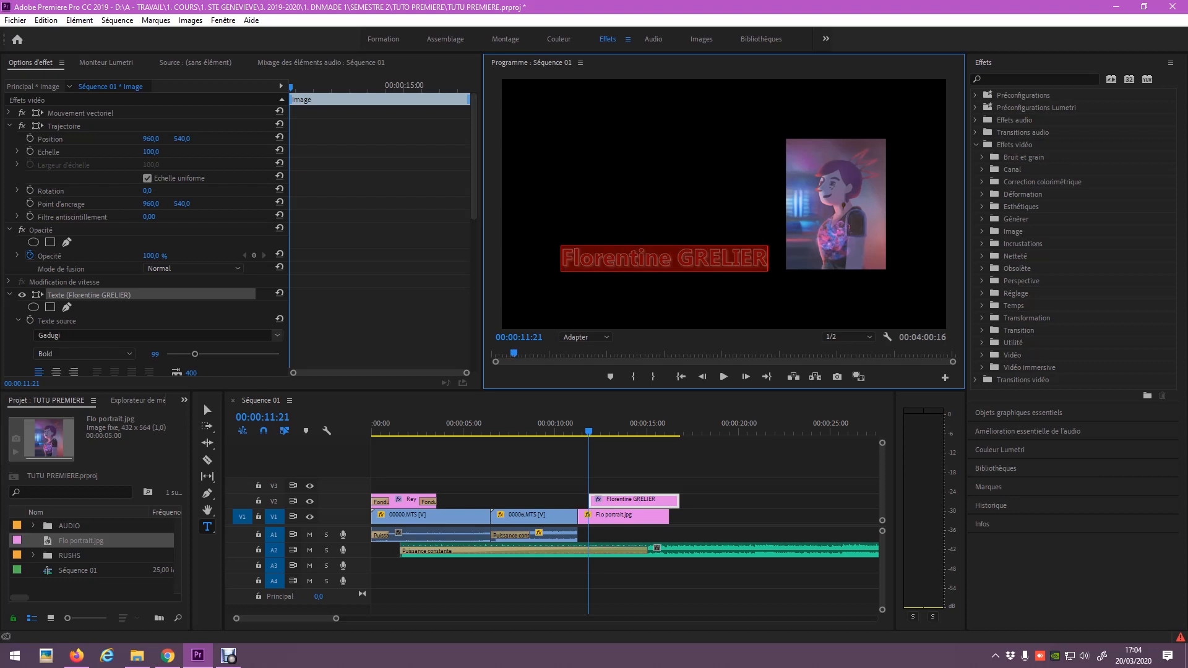
pyautogui.click(86, 359)
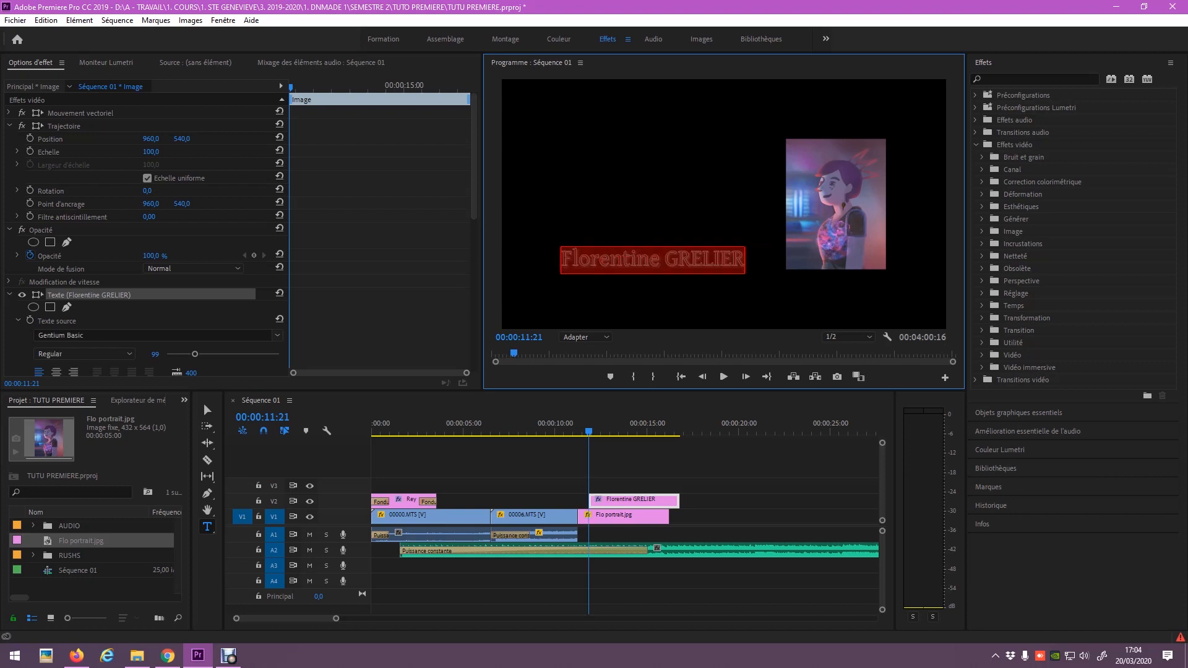
pyautogui.scroll(-5, 145, 235)
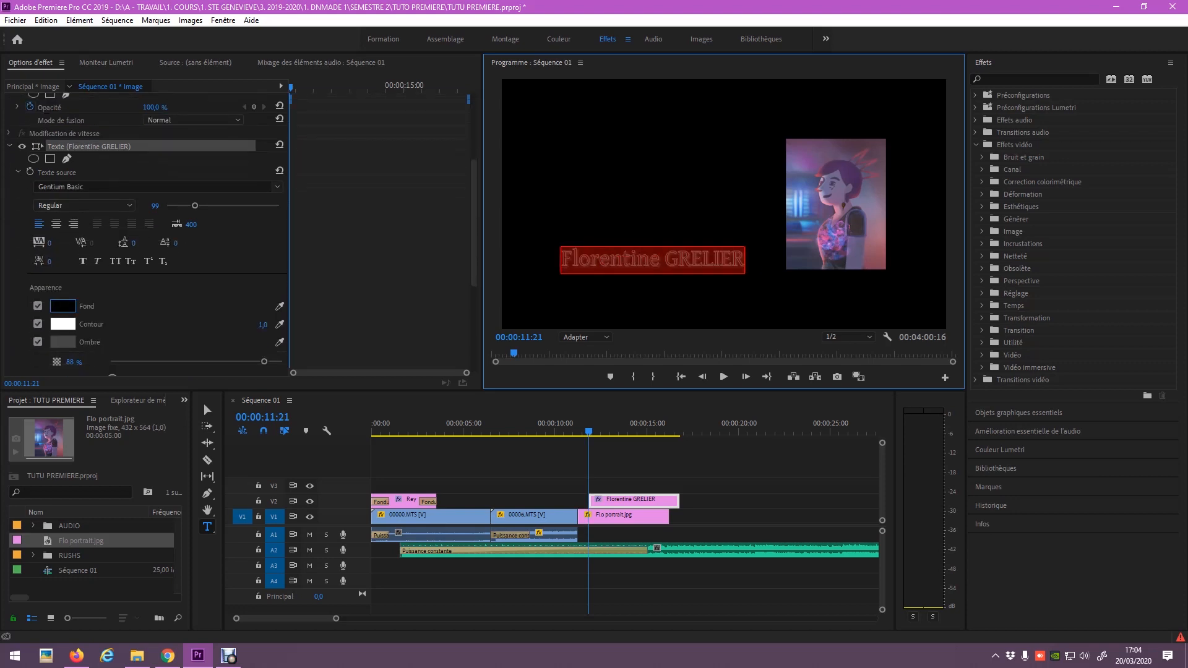
# Make the title's text fill white, leaving the shadow turned off.
pyautogui.click(63, 306)
pyautogui.click(457, 425)
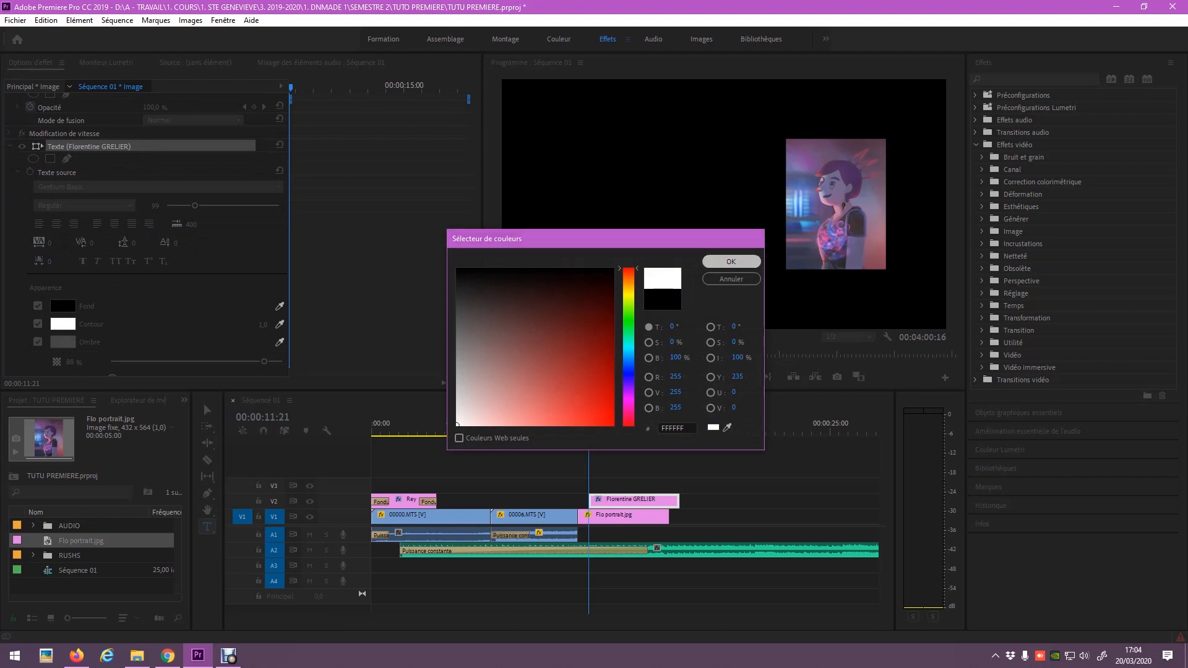
pyautogui.click(731, 262)
pyautogui.click(38, 341)
pyautogui.click(38, 341)
# Change the name title's font to Calibri Light.
pyautogui.click(84, 206)
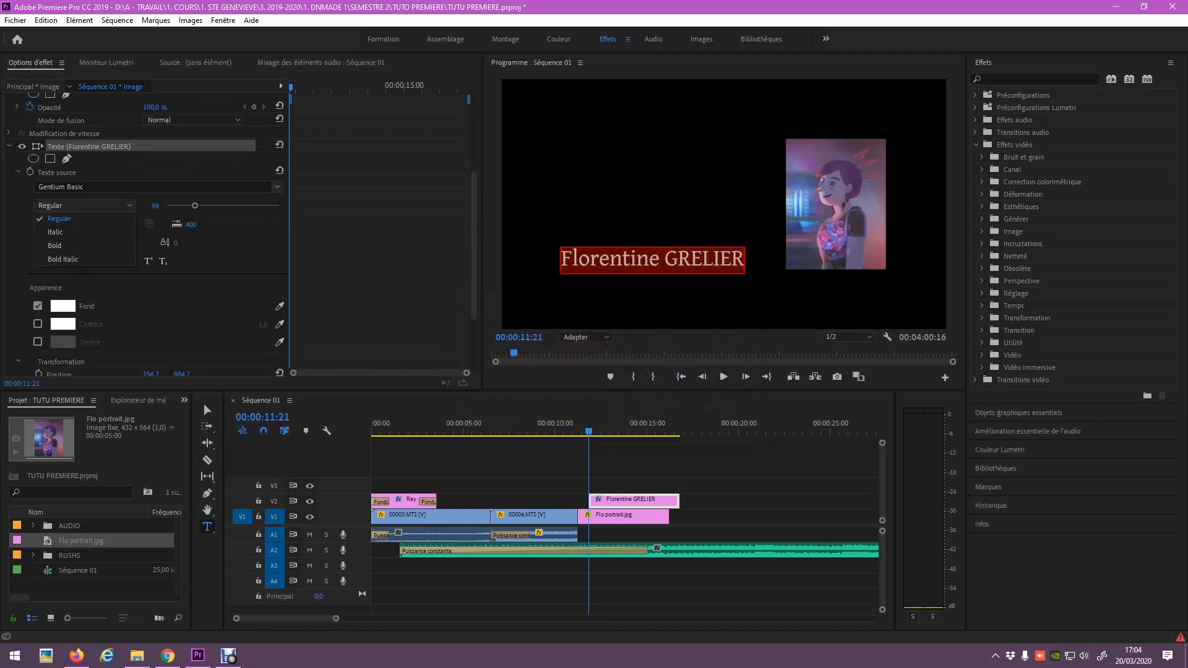
pyautogui.click(277, 187)
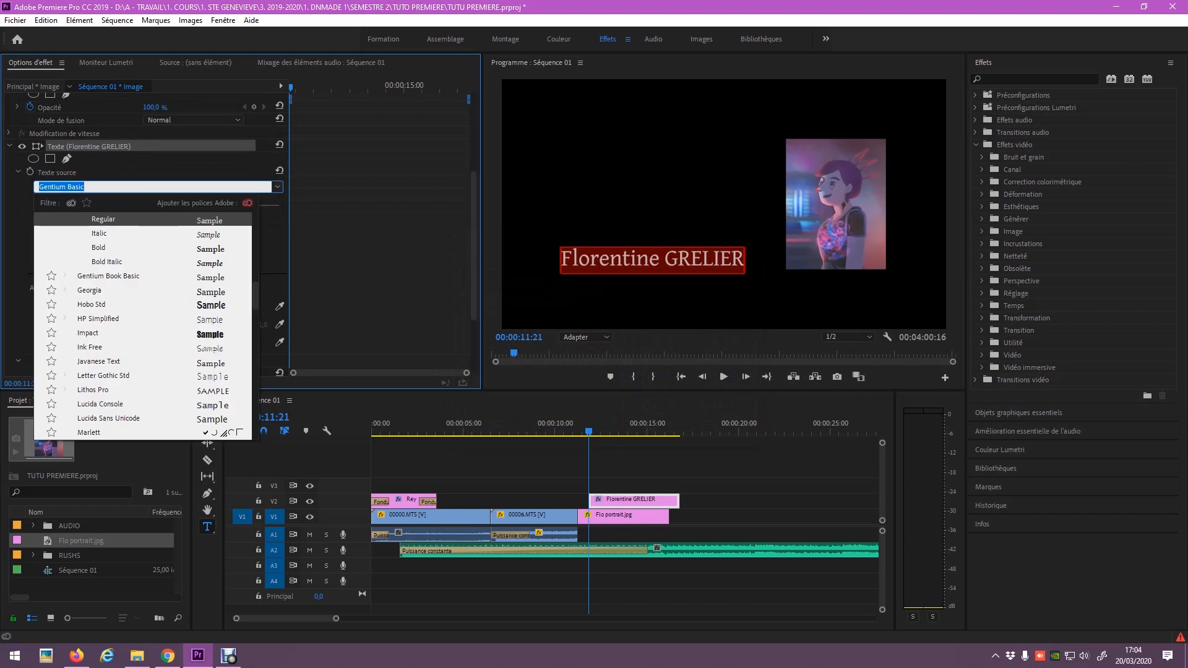
pyautogui.scroll(-2, 143, 309)
pyautogui.scroll(12, 144, 309)
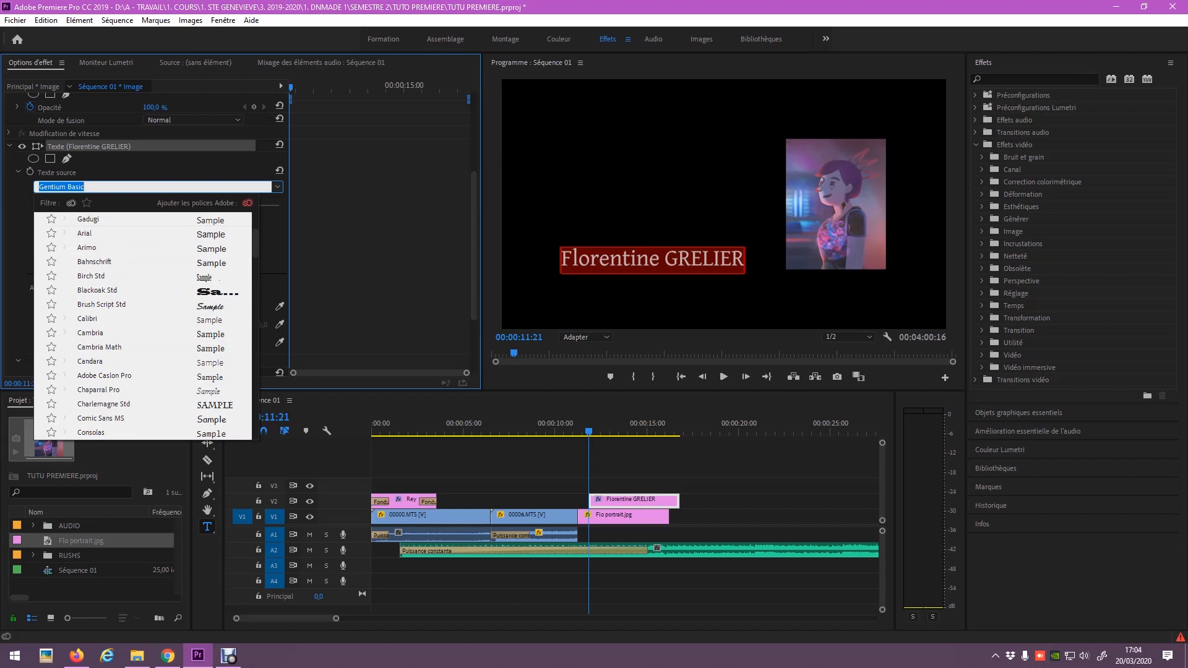
pyautogui.click(88, 318)
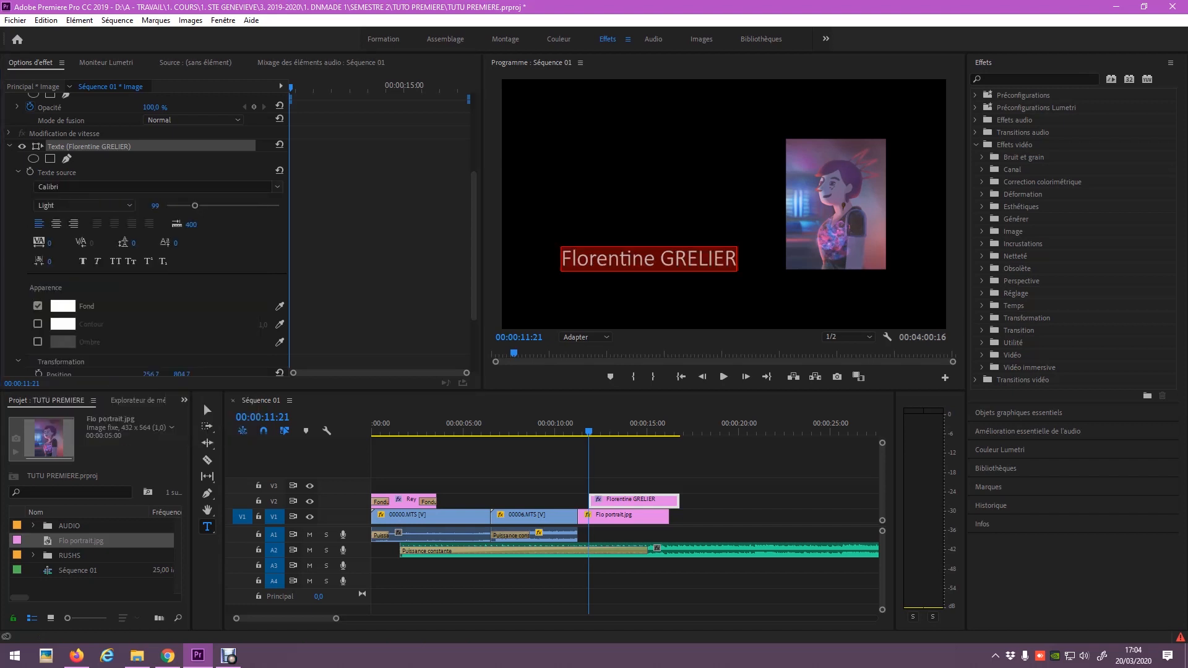
pyautogui.click(203, 403)
pyautogui.moveTo(649, 258); pyautogui.dragTo(682, 261)
pyautogui.click(63, 306)
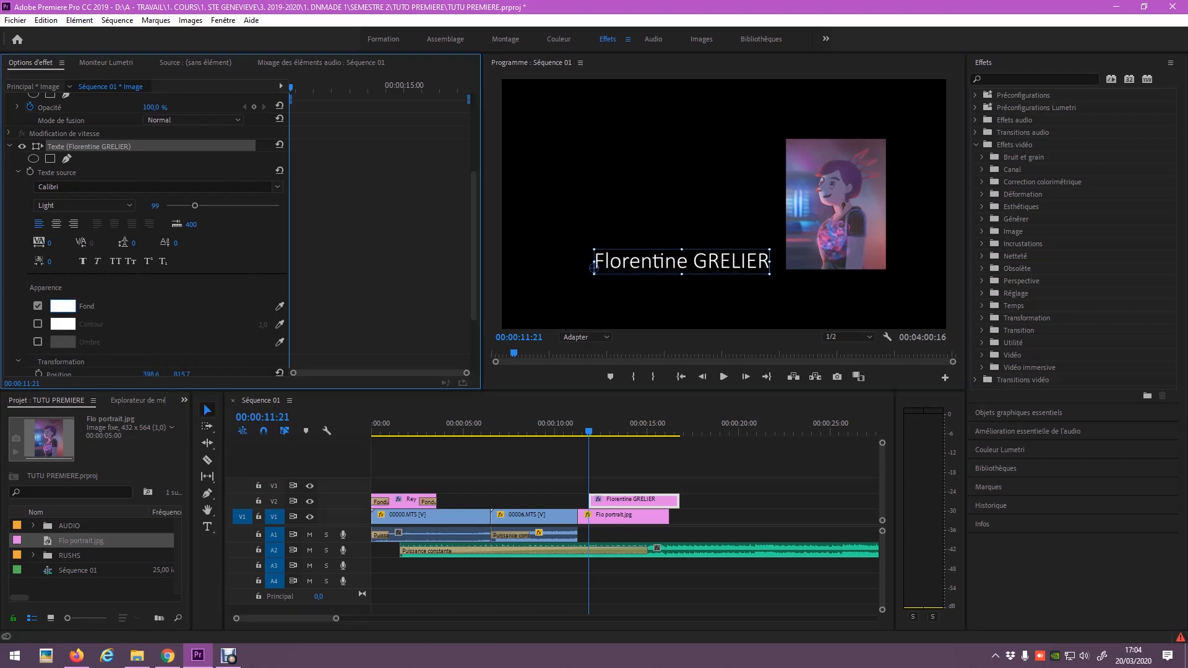
pyautogui.click(727, 428)
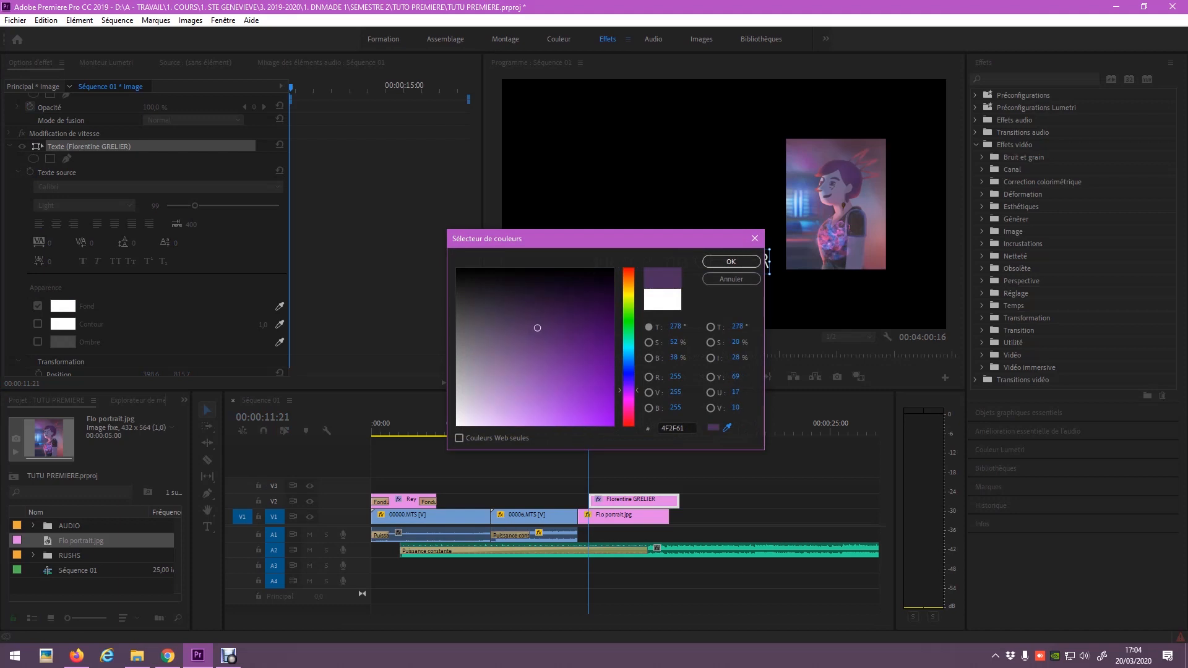
pyautogui.click(730, 262)
# Add a pink outline of width 8 and a drop shadow to the name title.
pyautogui.click(730, 474)
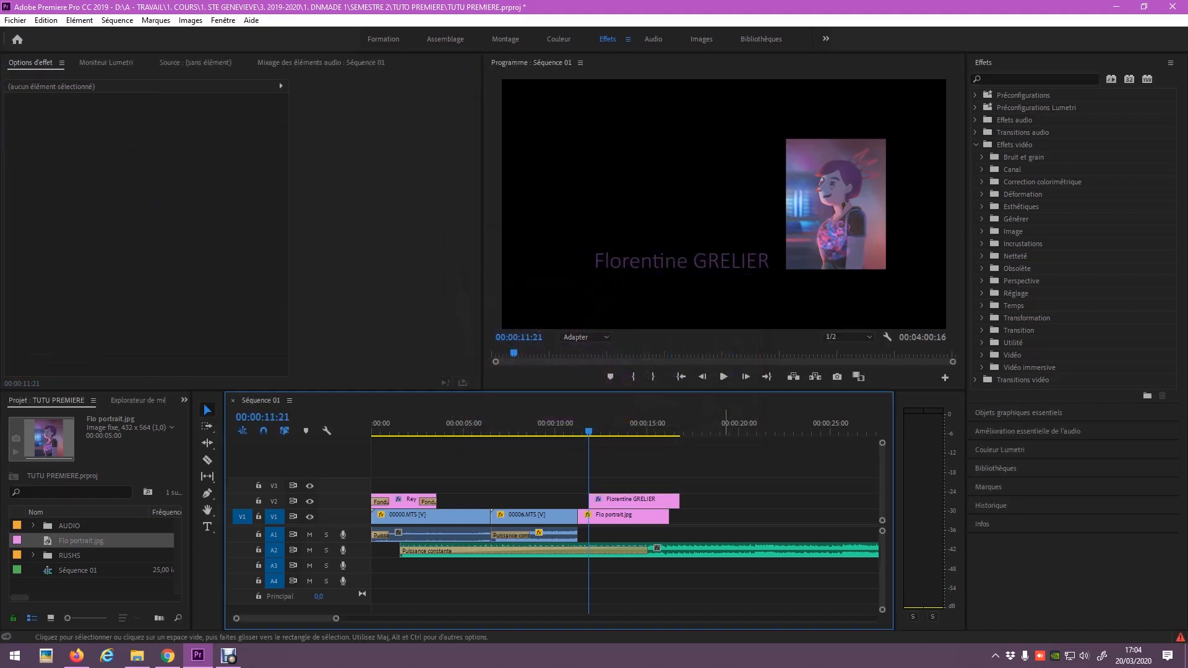
pyautogui.click(594, 268)
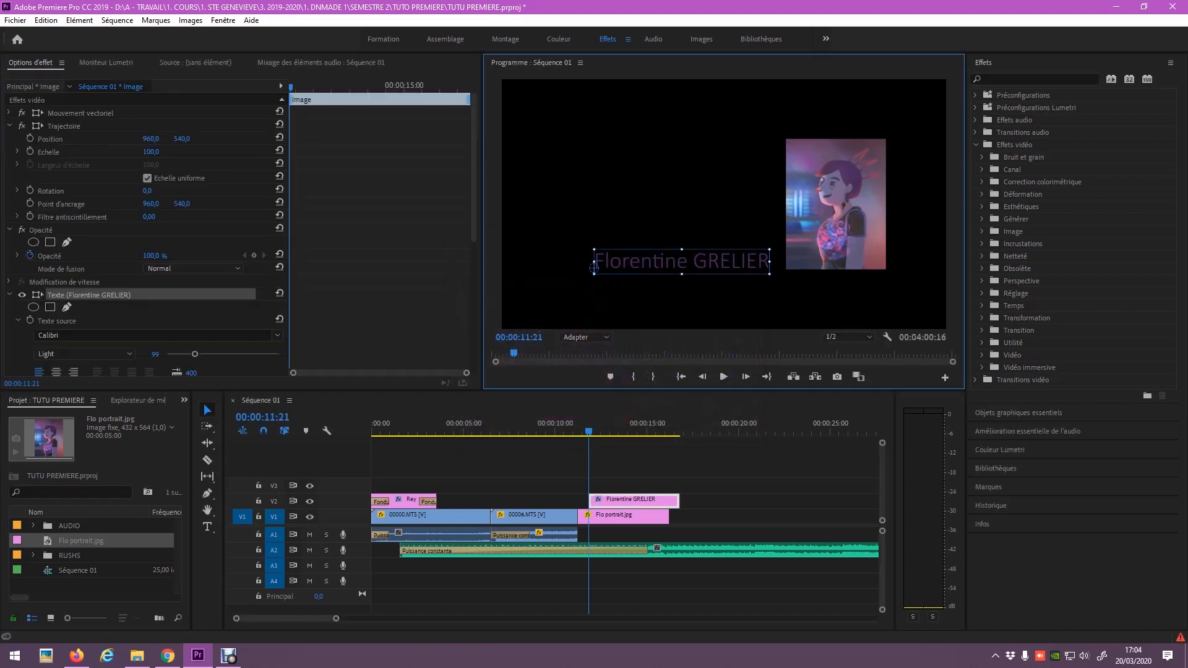
pyautogui.scroll(-5, 146, 236)
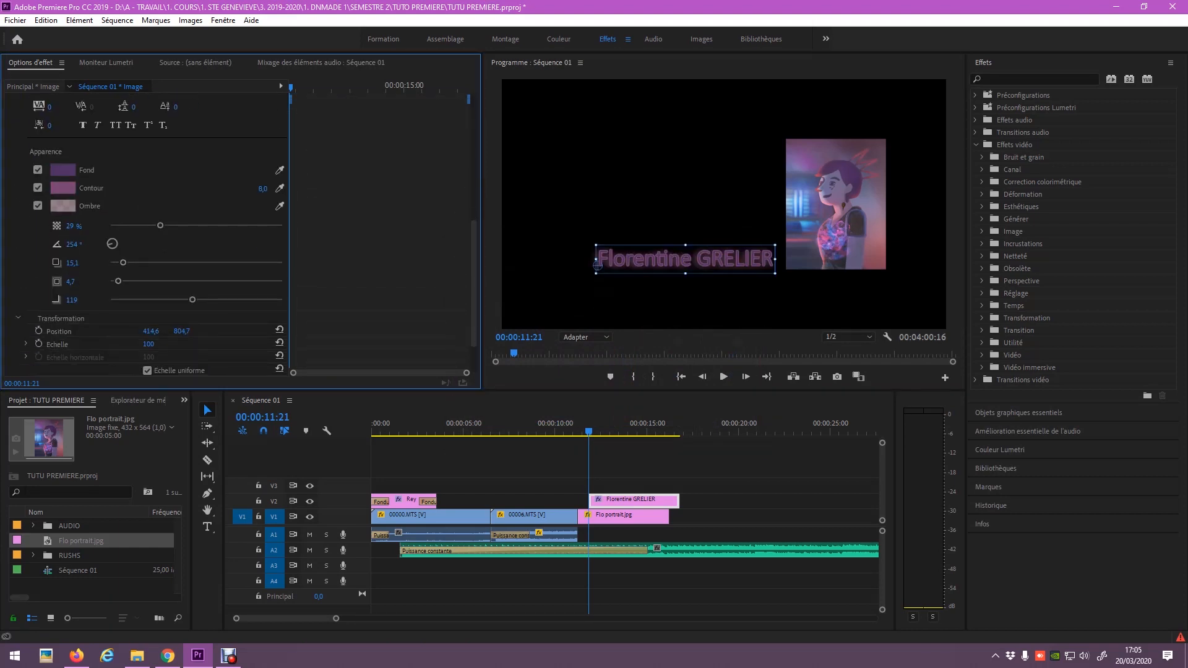
pyautogui.scroll(-2, 146, 239)
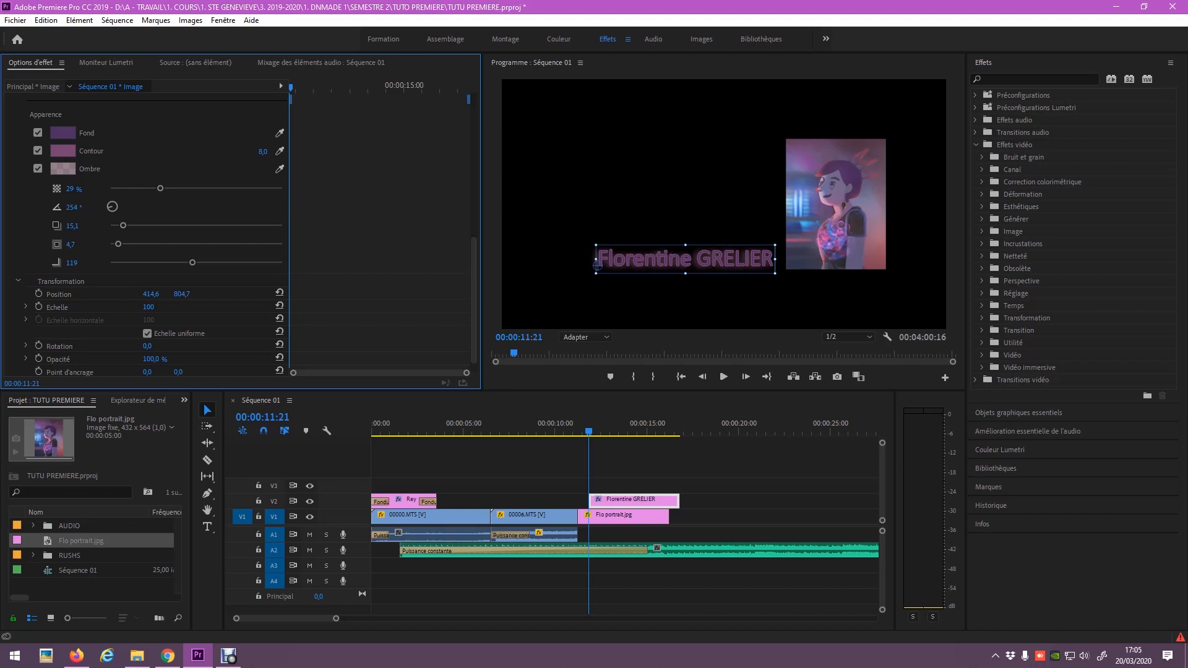
pyautogui.scroll(-1, 146, 241)
pyautogui.scroll(5, 146, 241)
pyautogui.click(532, 467)
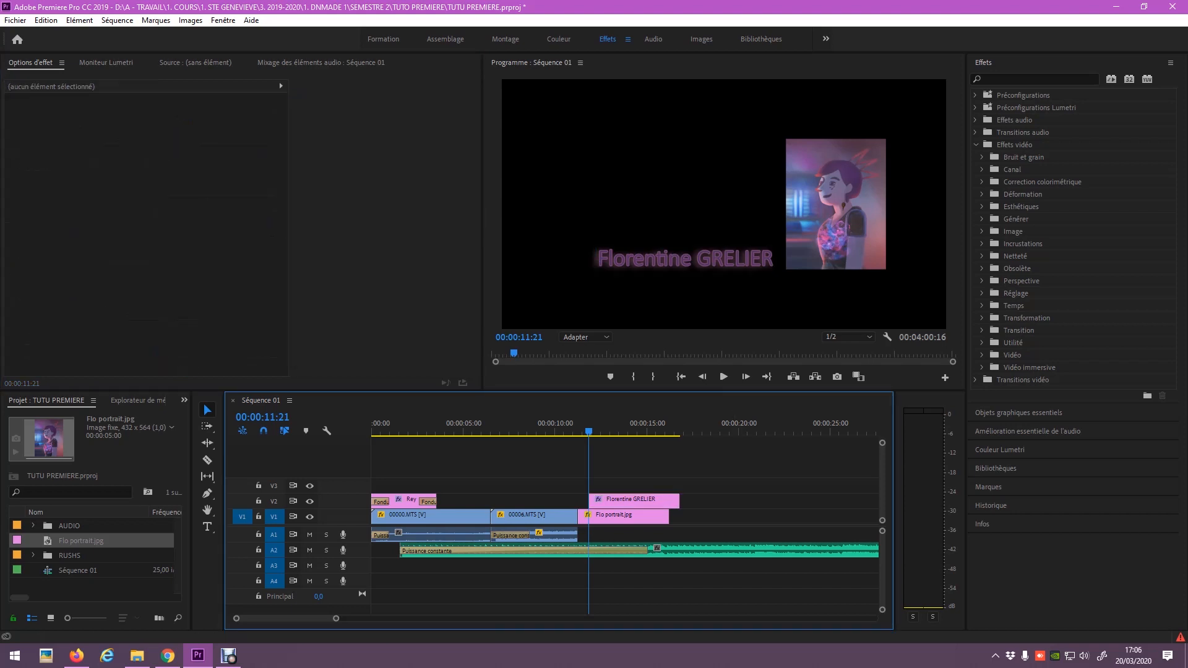
# Keyframe the title's Position Y from 63 to 547 at 14:21 so it slides down, and preview it.
pyautogui.hotkey('ctrl', 'z')
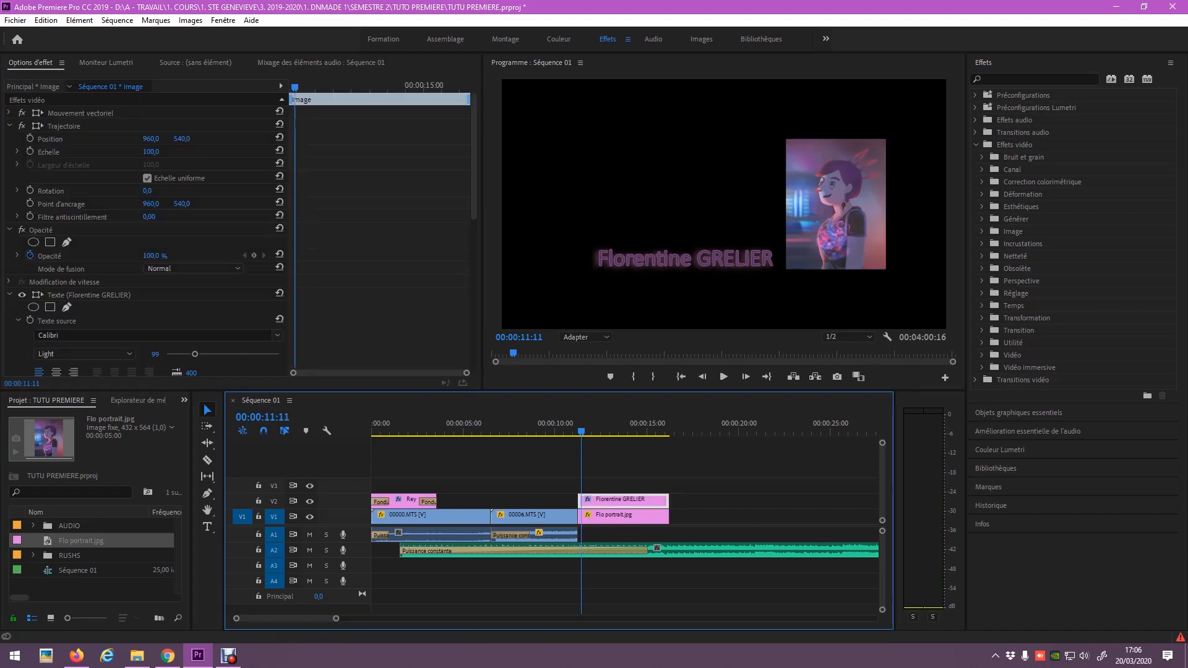
pyautogui.moveTo(182, 139); pyautogui.dragTo(1, 139)
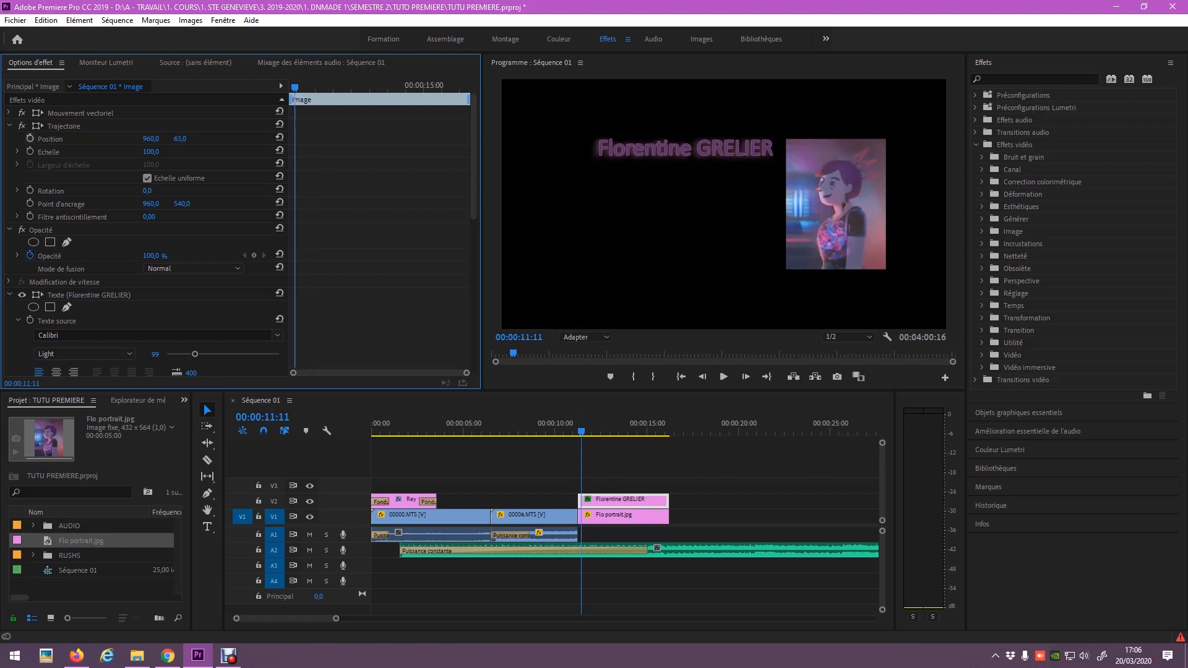
pyautogui.click(29, 139)
pyautogui.moveTo(581, 431); pyautogui.dragTo(643, 431)
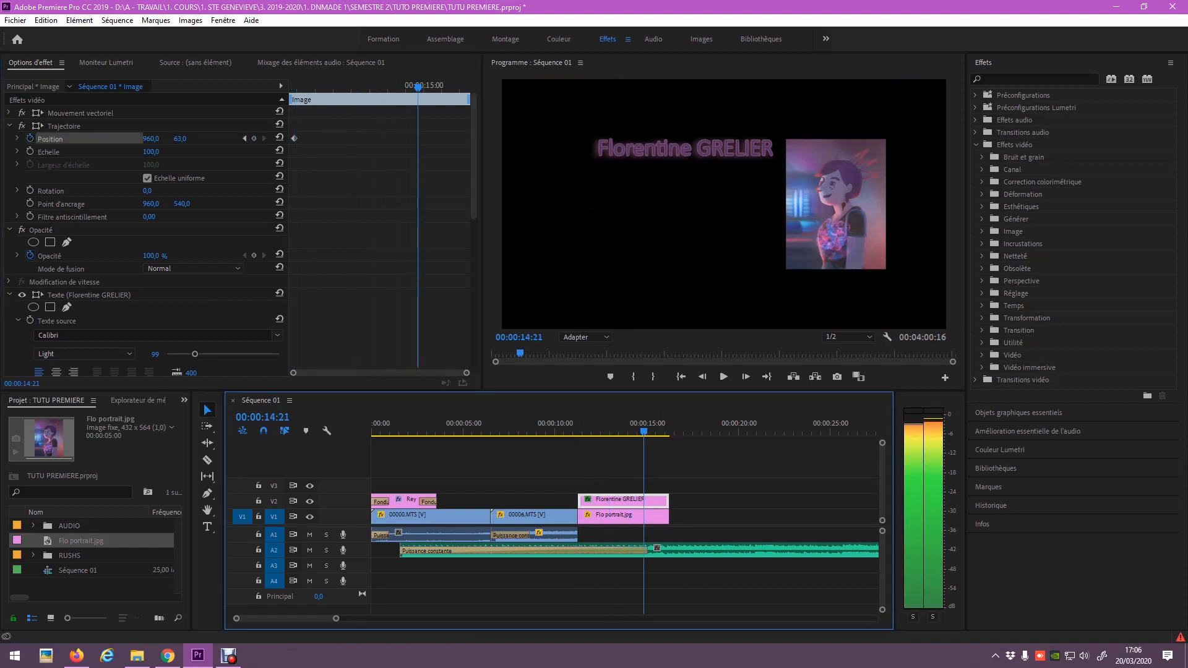
pyautogui.moveTo(180, 139); pyautogui.dragTo(477, 139)
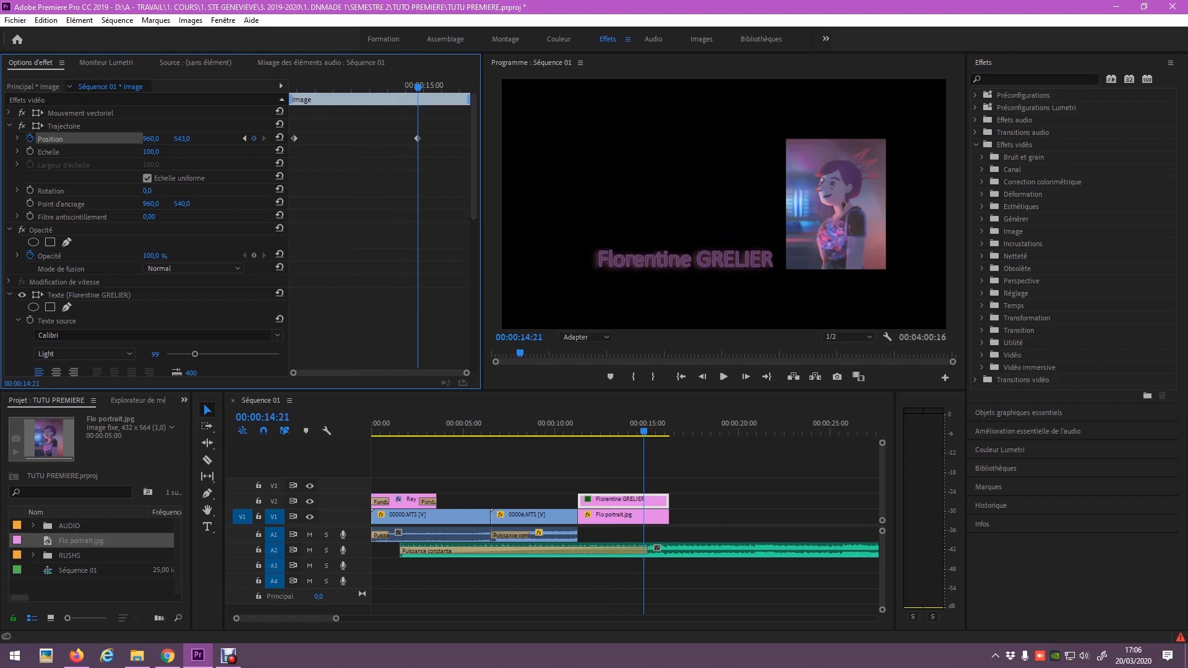
pyautogui.moveTo(575, 424); pyautogui.dragTo(571, 424)
pyautogui.press('space')
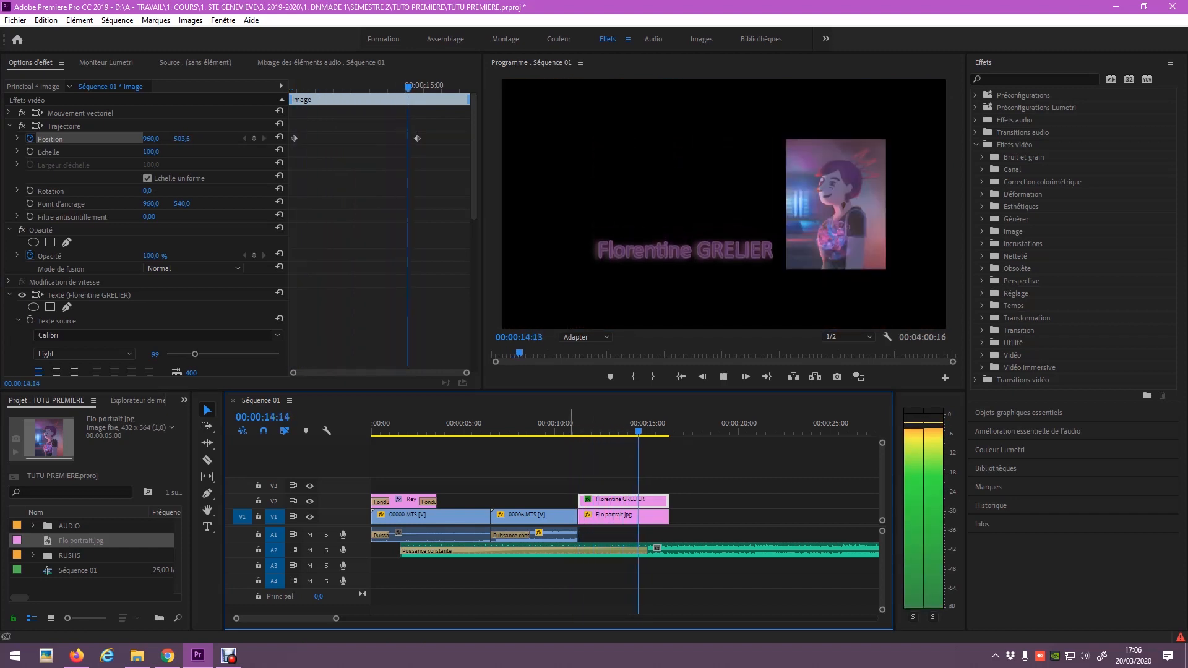
pyautogui.press('space')
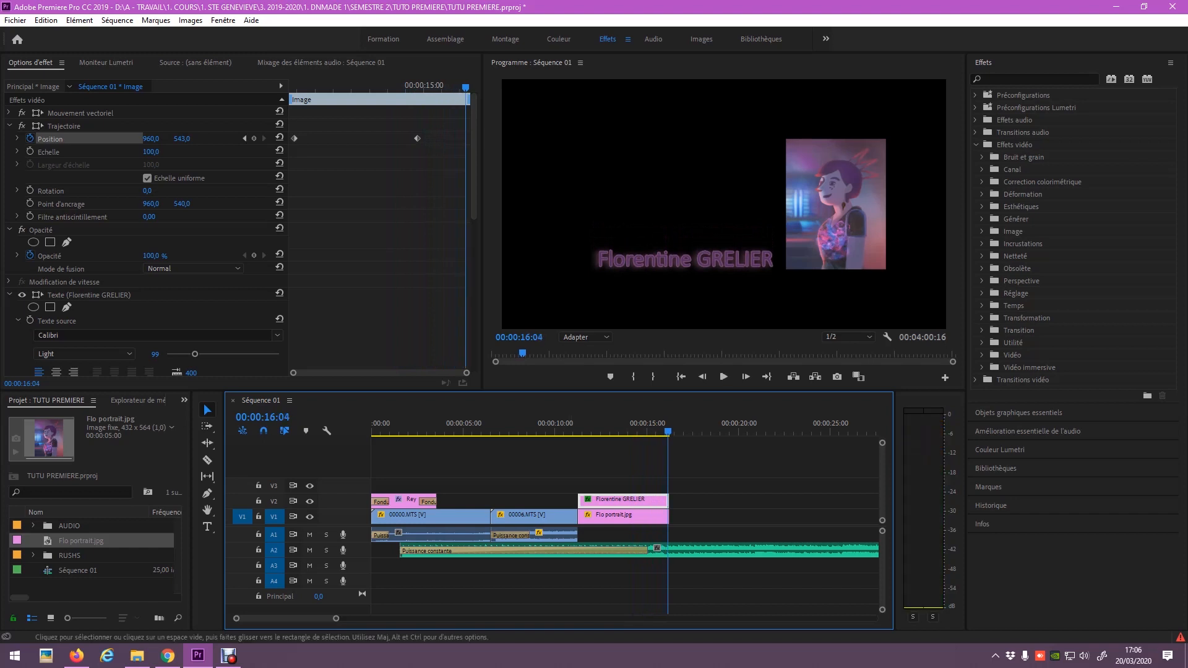
# Cut the A2 music at the sequence end and delete the leftover piece.
pyautogui.press('c')
pyautogui.click(669, 550)
pyautogui.press('v')
pyautogui.click(693, 550)
pyautogui.press('Delete')
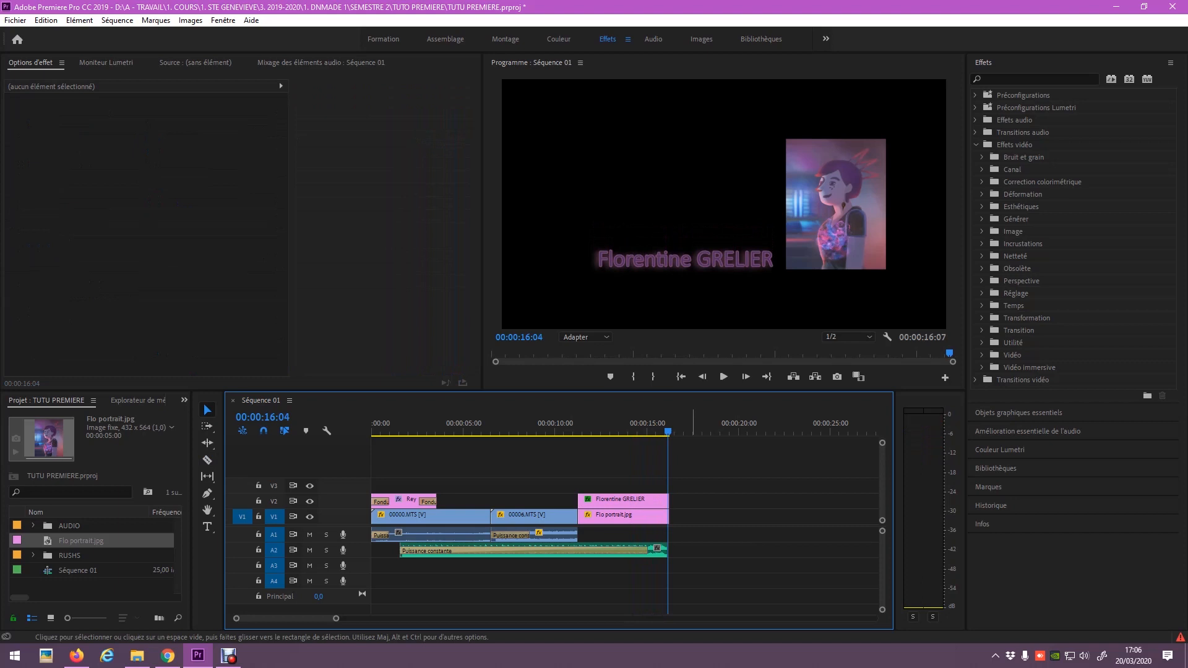
# Save the project, unlink 00006.MTS video from its audio, and show the waterfall frame at 09:07.
pyautogui.hotkey('ctrl', 's')
pyautogui.moveTo(526, 516)
pyautogui.mouseDown()
pyautogui.moveTo(715, 474)
pyautogui.moveTo(726, 501)
pyautogui.moveTo(532, 502)
pyautogui.moveTo(528, 516)
pyautogui.mouseUp()
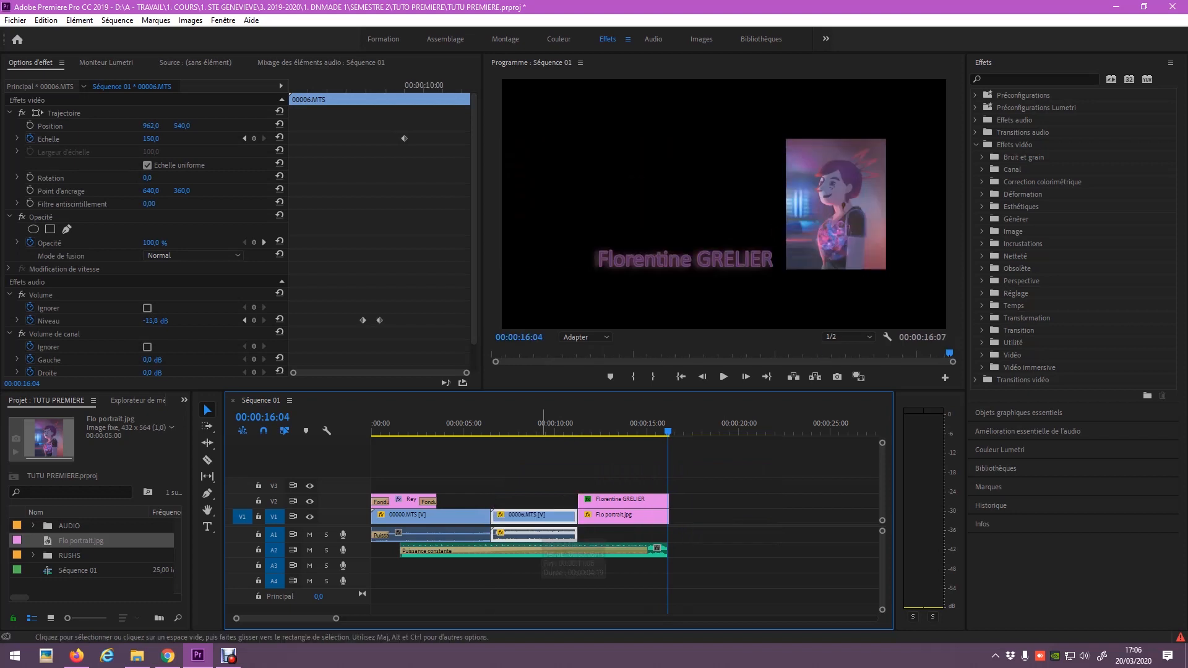
pyautogui.rightClick(541, 516)
pyautogui.click(586, 237)
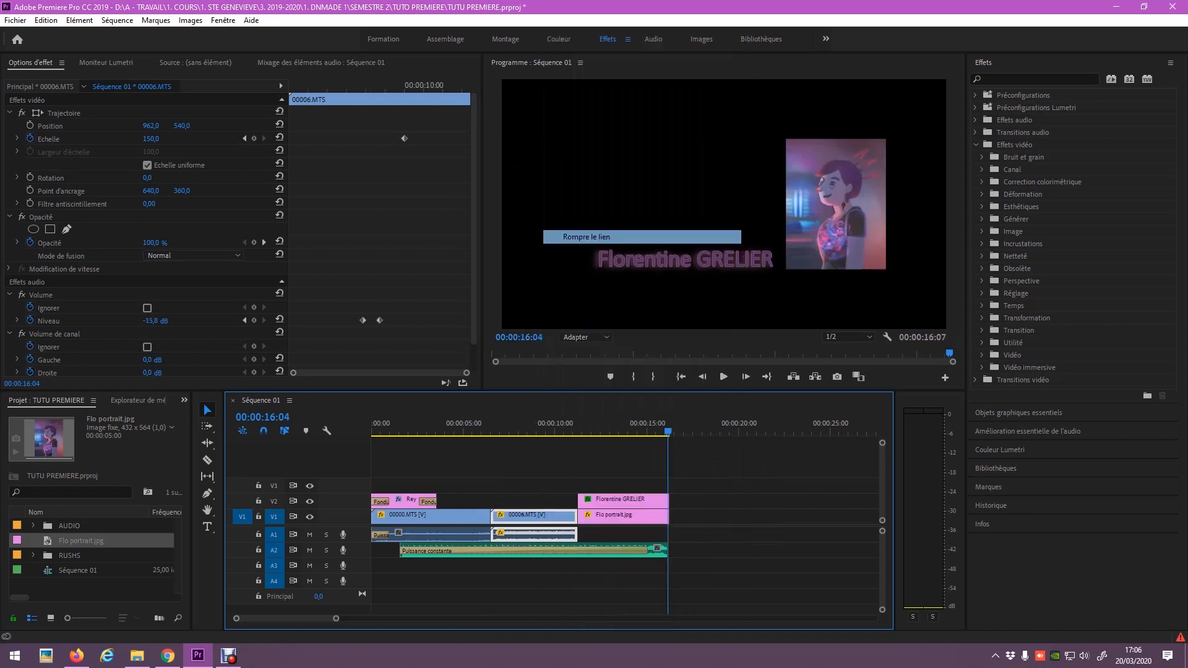
pyautogui.click(539, 502)
pyautogui.click(537, 516)
pyautogui.click(541, 430)
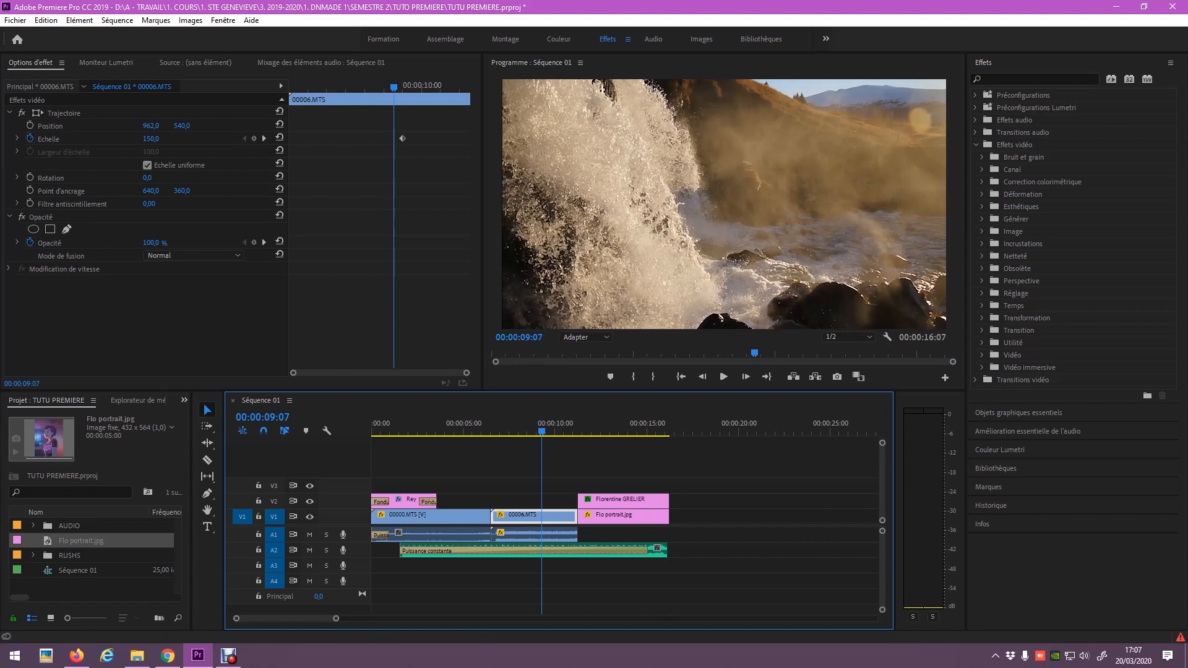
# Apply the Courbes RVB effect from Obsolète to the waterfall clip.
pyautogui.click(982, 182)
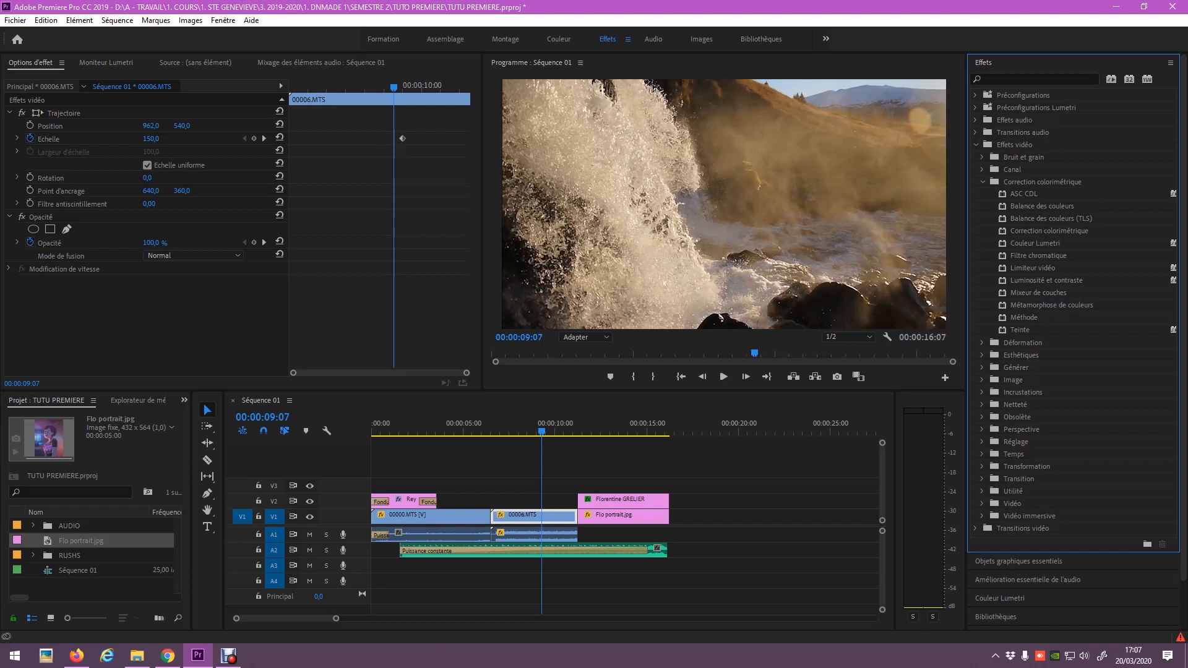
pyautogui.click(982, 182)
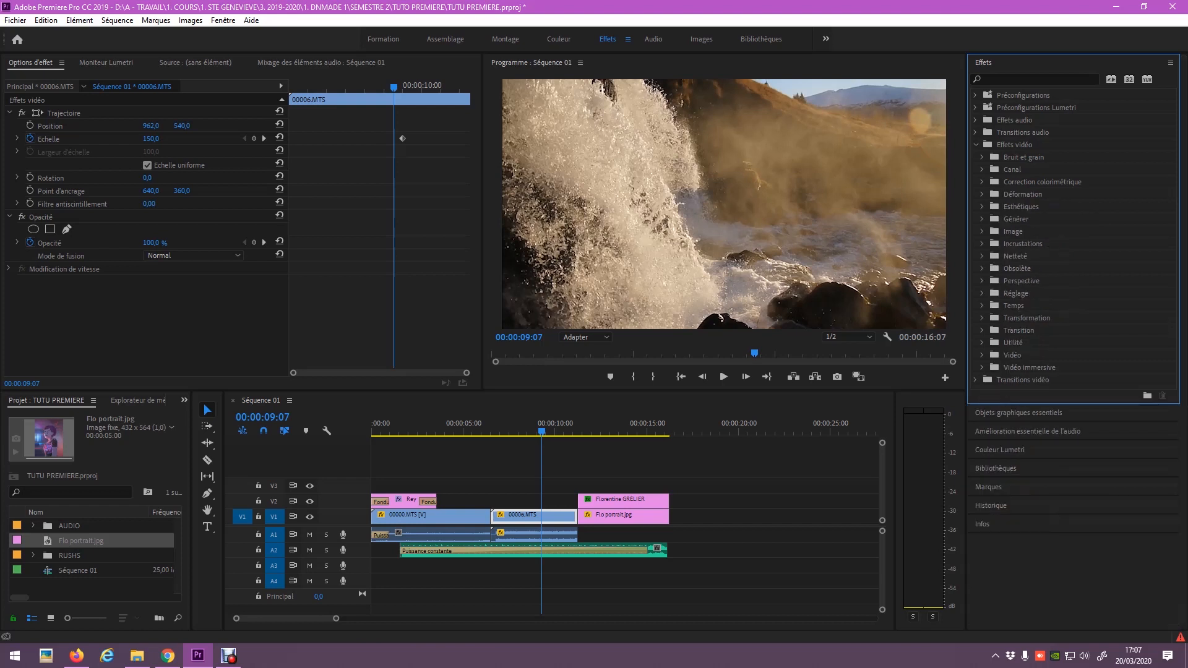
pyautogui.click(982, 268)
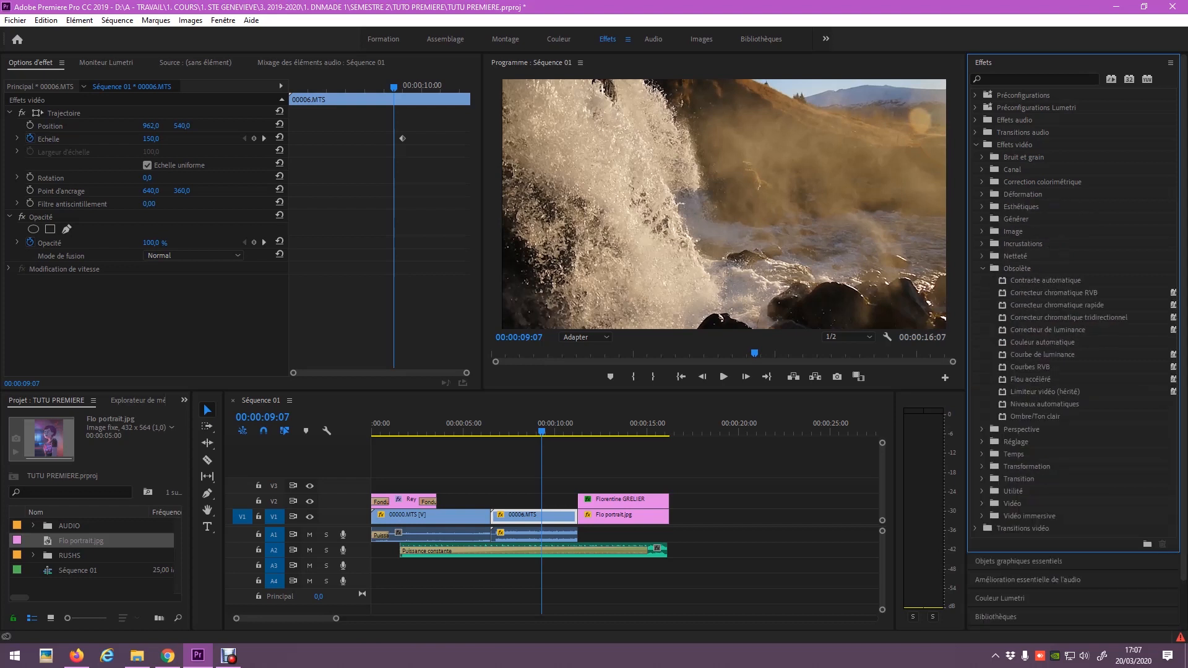
pyautogui.doubleClick(1030, 367)
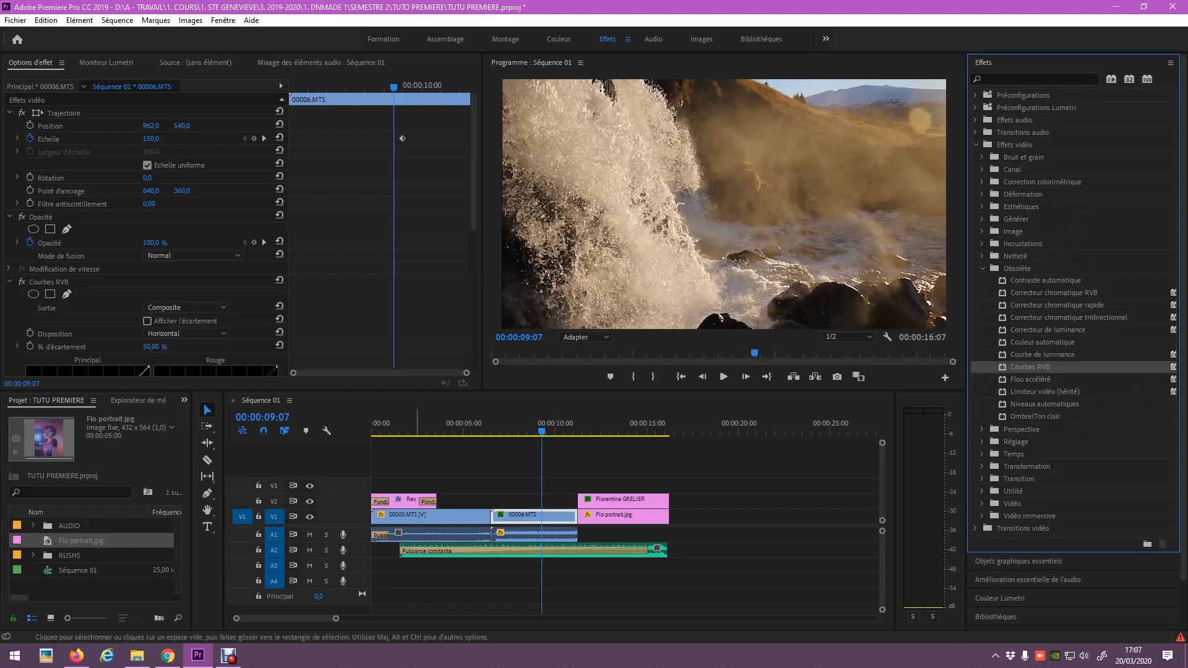
# Raise the Principal curve to brighten and lower the Rouge curve to cool the waterfall.
pyautogui.scroll(-2, 87, 309)
pyautogui.moveTo(65, 315)
pyautogui.mouseDown()
pyautogui.moveTo(85, 329)
pyautogui.moveTo(55, 309)
pyautogui.mouseUp()
pyautogui.moveTo(121, 247)
pyautogui.mouseDown()
pyautogui.moveTo(119, 272)
pyautogui.moveTo(121, 238)
pyautogui.mouseUp()
pyautogui.moveTo(223, 284)
pyautogui.mouseDown()
pyautogui.moveTo(224, 321)
pyautogui.moveTo(223, 301)
pyautogui.mouseUp()
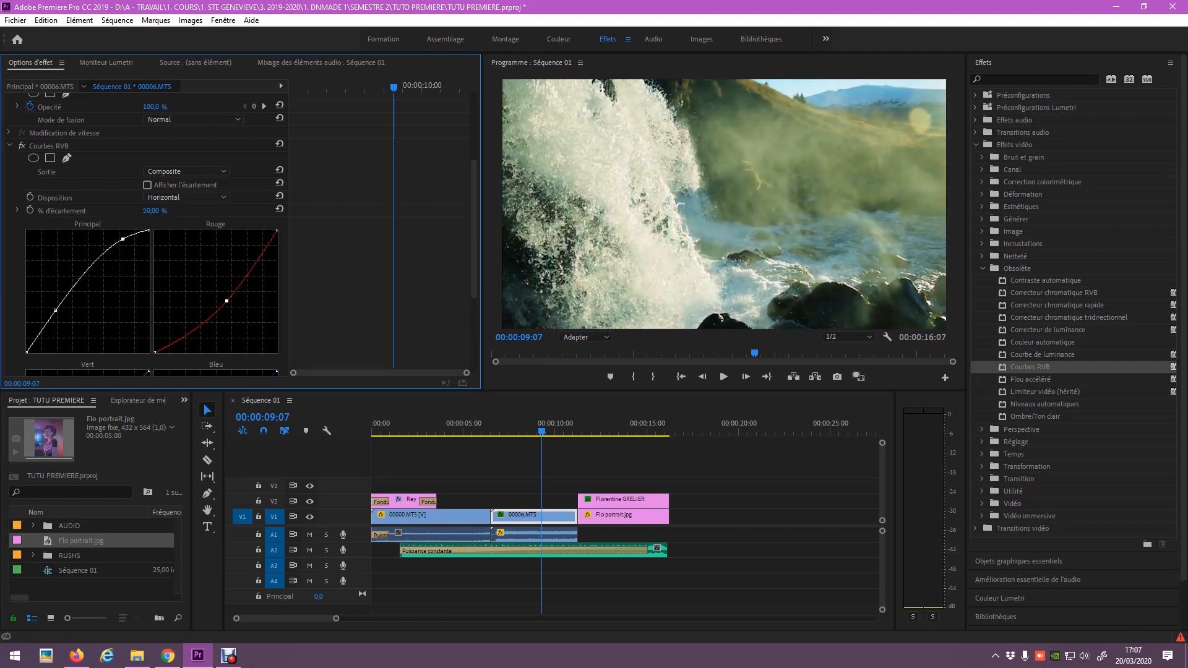
pyautogui.moveTo(541, 431)
pyautogui.mouseDown()
pyautogui.moveTo(509, 432)
pyautogui.moveTo(531, 431)
pyautogui.mouseUp()
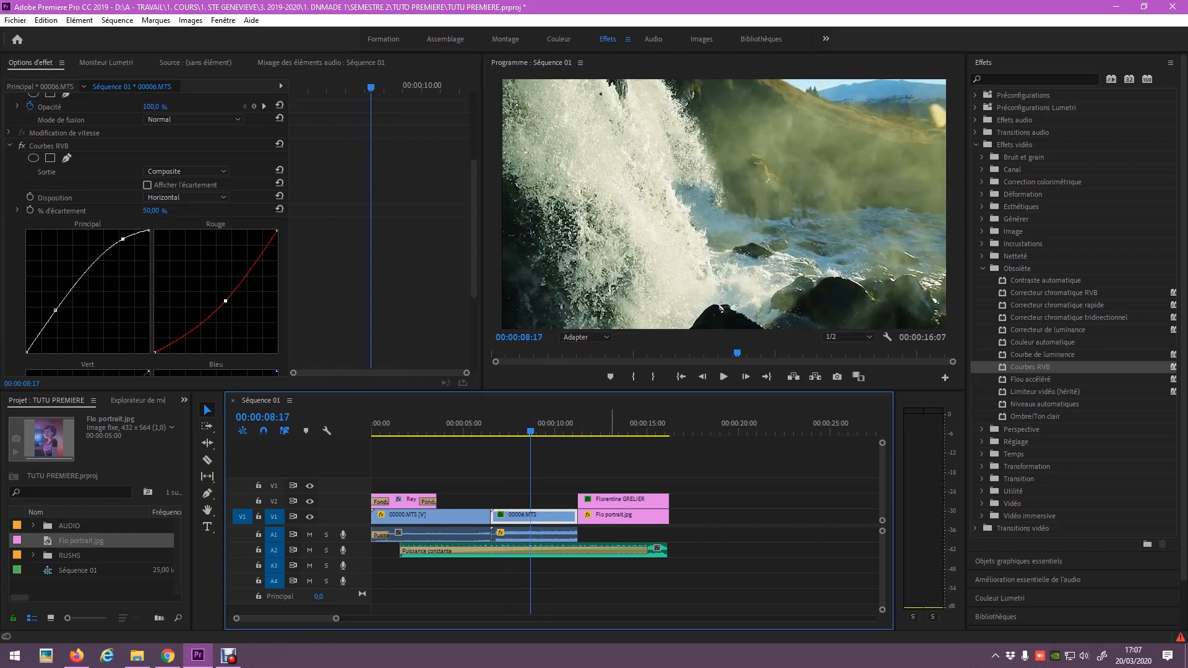
pyautogui.click(396, 431)
pyautogui.press('space')
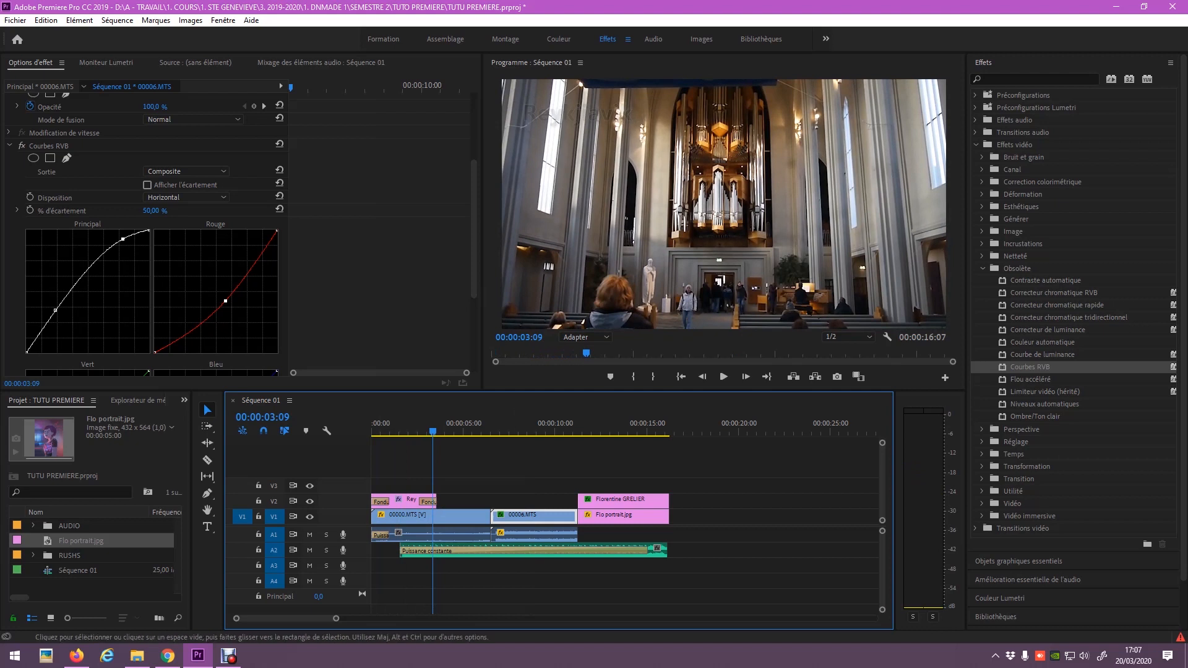
pyautogui.press('Home')
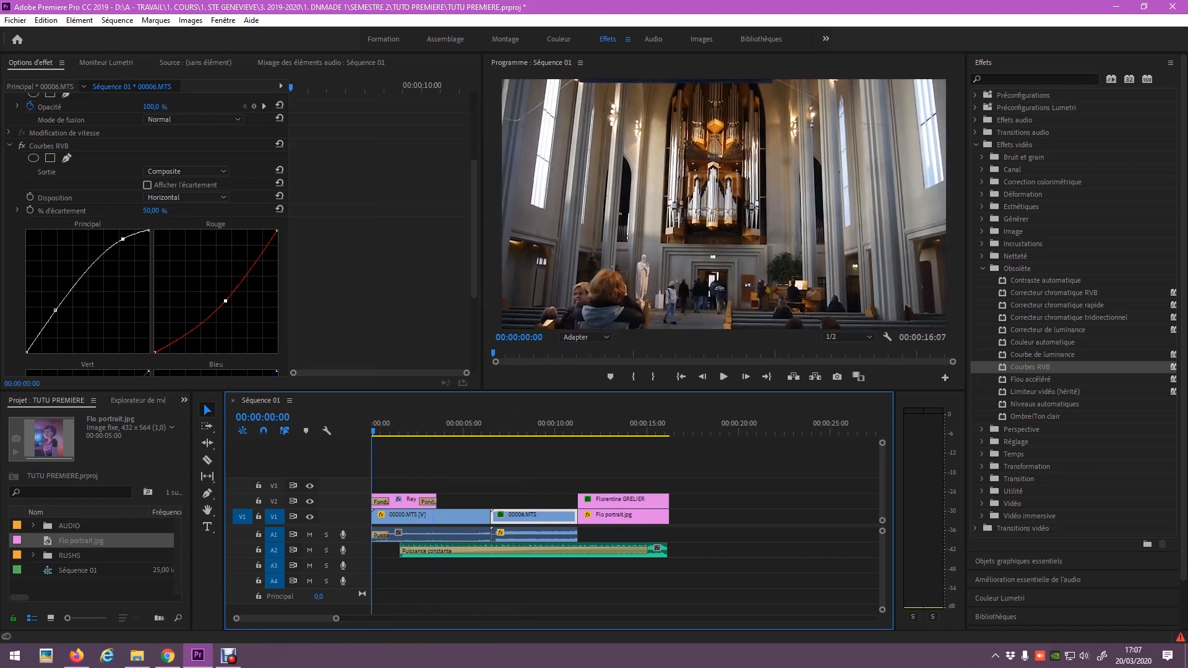
pyautogui.press('space')
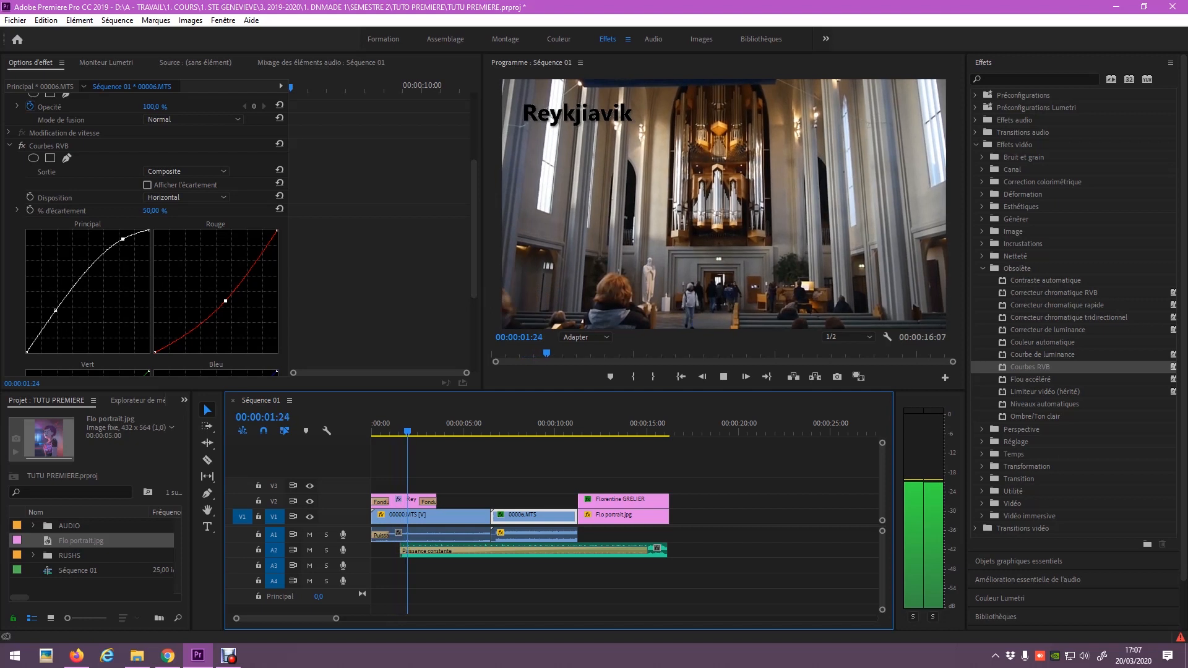